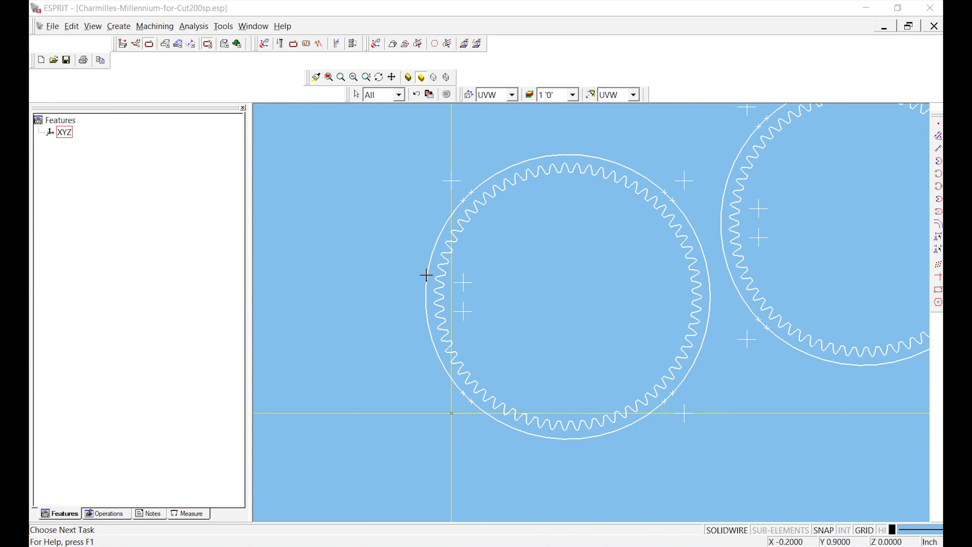
Create snap points at the upper-left and upper-right corner crosses of the first ring and at the tick marks beside them on its outer circle
scroll(484, 235, "up", 1)
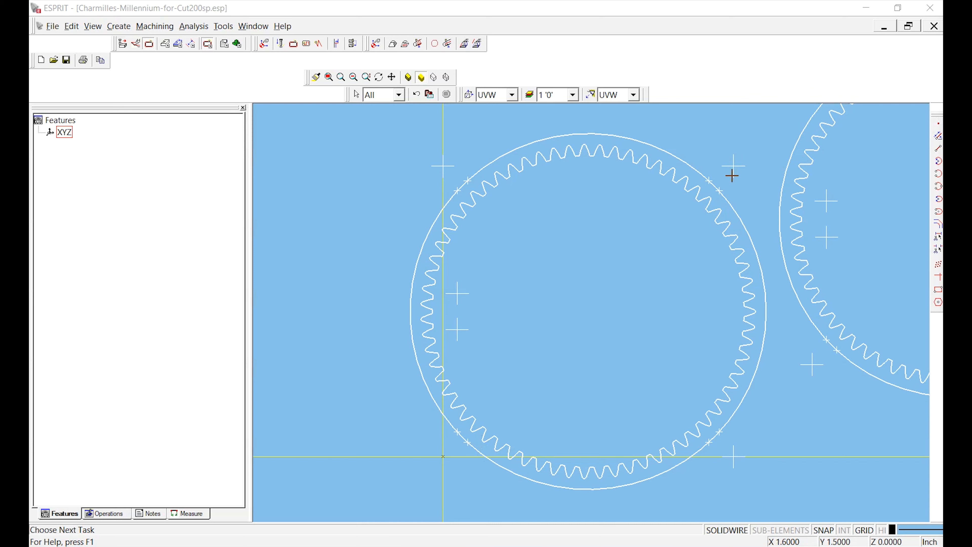
left_click(938, 125)
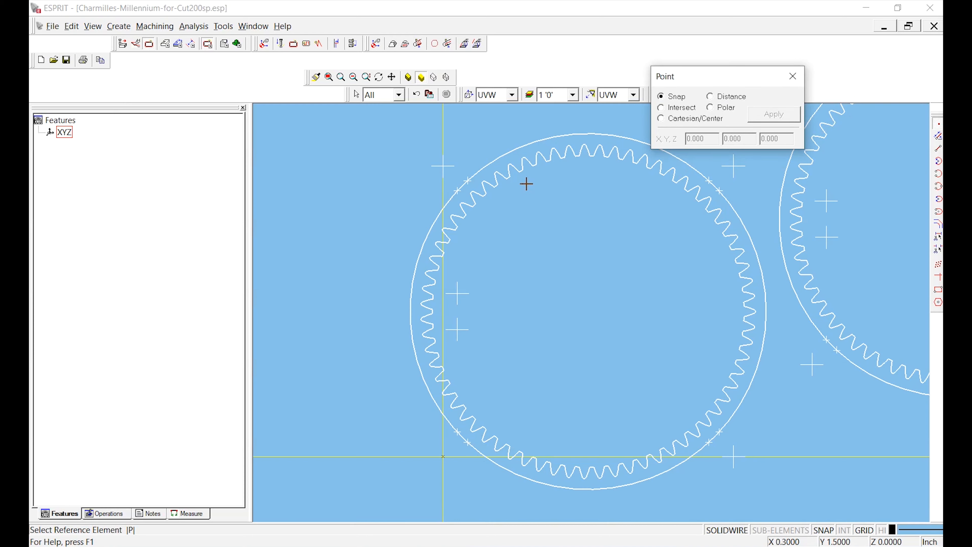
scroll(425, 161, "up", 2)
left_click(449, 162)
left_click(484, 222)
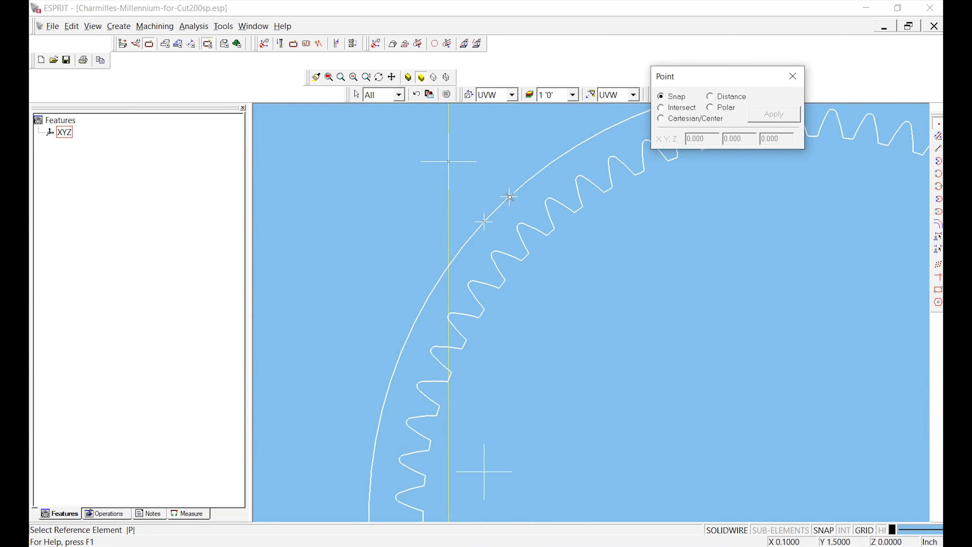
scroll(680, 210, "down", 5)
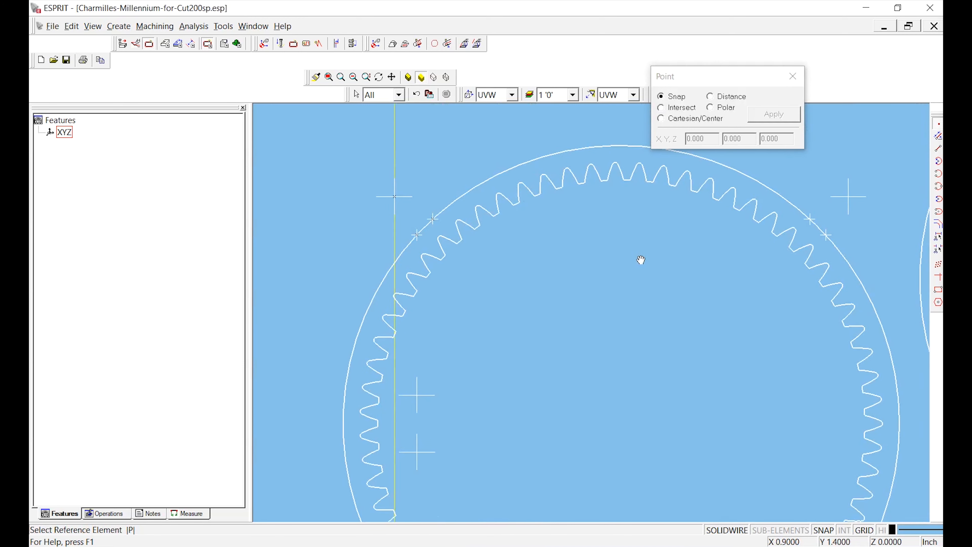
left_click(737, 241)
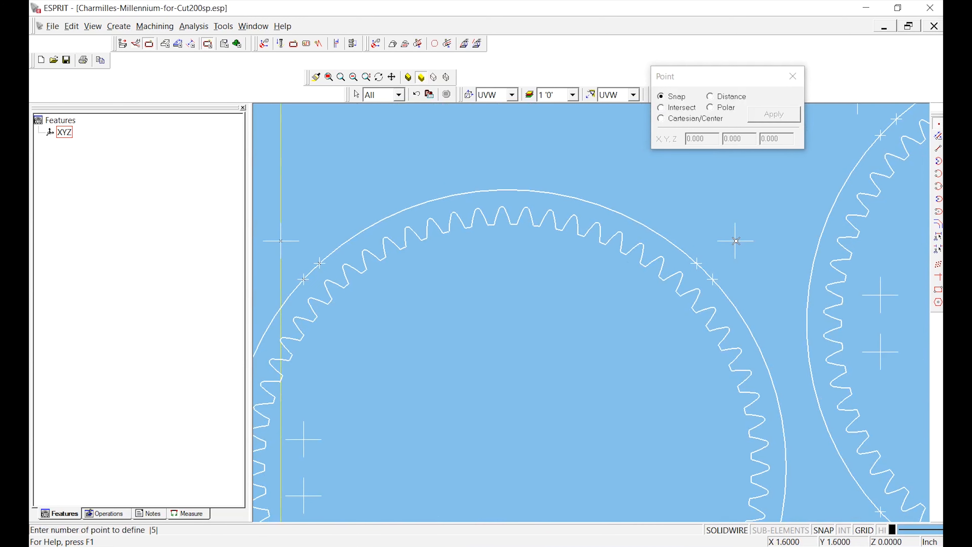
left_click(712, 278)
Create snap points at the first ring's lower corner crosses, the tick marks beside them and the two crosses inside the ring
scroll(713, 279, "down", 2)
middle_click_drag(645, 402, 636, 252)
scroll(670, 396, "up", 3)
left_click(743, 342)
left_click(725, 363)
scroll(725, 363, "down", 3)
scroll(462, 360, "up", 4)
scroll(497, 344, "down", 3)
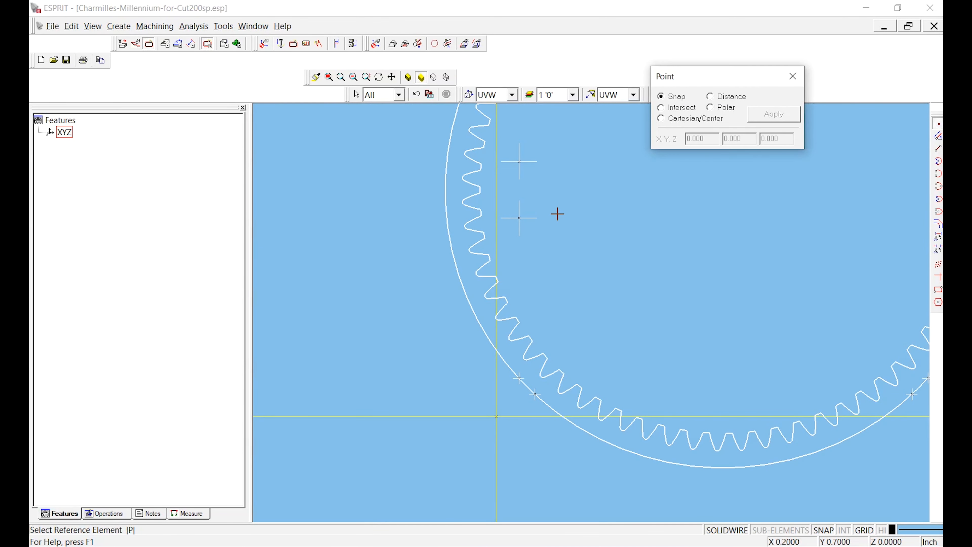
key("Escape")
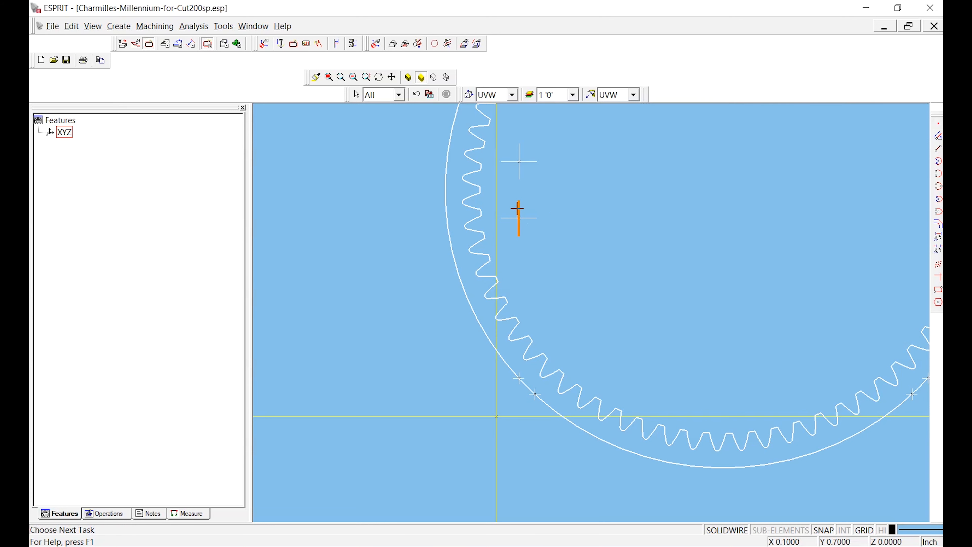
Delete the horizontal and vertical lines of the two crosses inside the first ring, keeping their centre points
key("Delete")
left_click(532, 217)
key("Delete")
left_click(523, 149)
left_click(518, 149)
key("Delete")
left_click(527, 161)
key("Delete")
Delete the cross lines at the first ring's upper-left and upper-right corners, keeping the snap points
scroll(516, 191, "down", 2)
scroll(555, 235, "down", 2)
scroll(503, 174, "up", 5)
left_click(510, 211)
key("Delete")
left_click(602, 265)
key("Delete")
scroll(559, 309, "down", 3)
scroll(636, 259, "up", 4)
left_click(584, 262)
key("Delete")
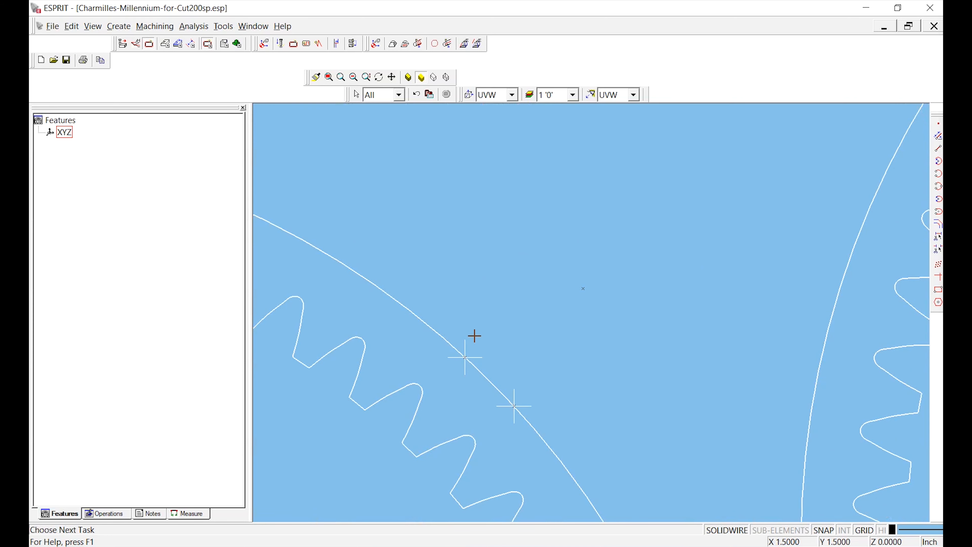
Delete the cross lines at the first ring's lower-right corner and its neighbouring tick marks
scroll(513, 421, "down", 3)
scroll(585, 408, "up", 3)
scroll(585, 408, "up", 2)
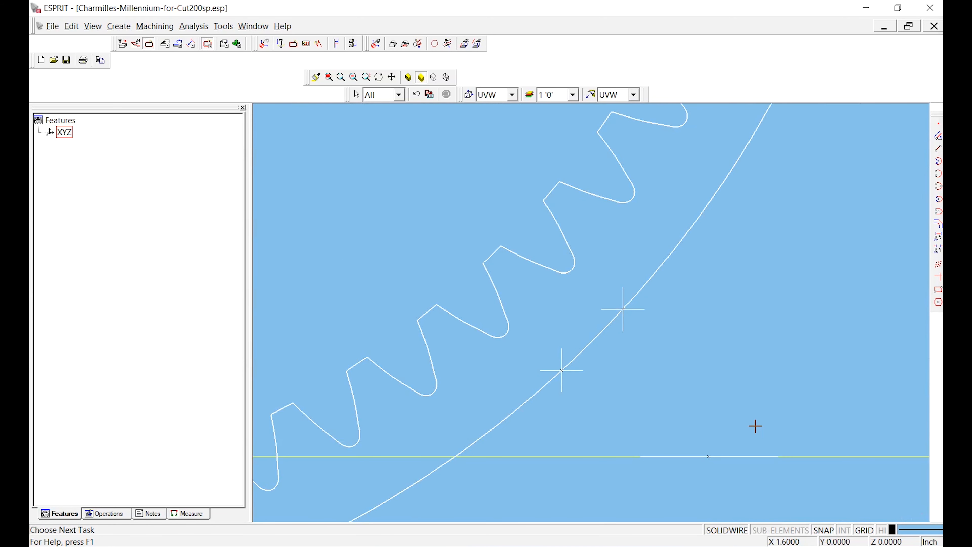
left_click(568, 376)
left_click(569, 376)
scroll(573, 375, "up", 3)
left_click(577, 364)
key("Delete")
Delete the cross lines of the tick marks on the lower-left part of the first ring's outer circle
scroll(471, 345, "down", 6)
scroll(428, 382, "up", 5)
left_click(463, 216)
key("Delete")
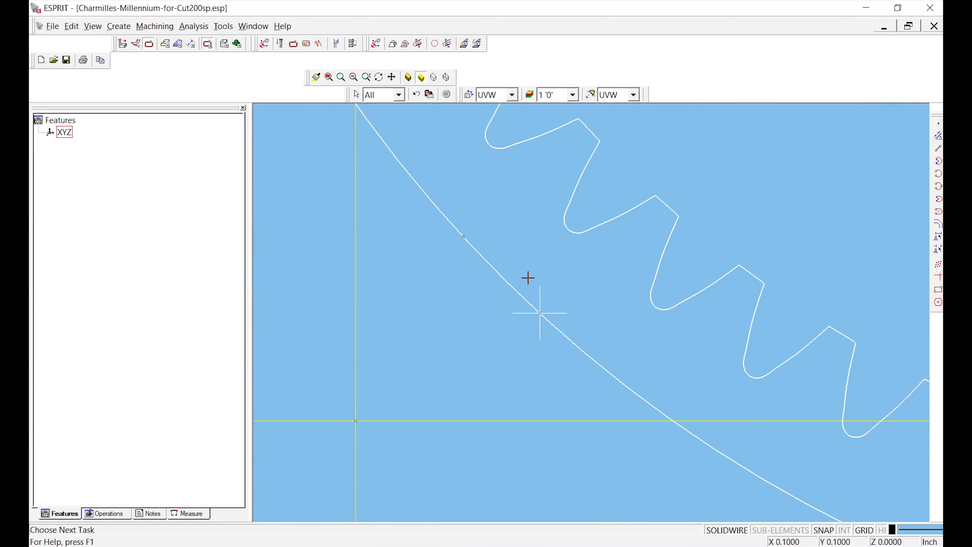
left_click(539, 297)
key("Delete")
Trim away the four short outer-circle segments lying between the paired tick points of the first ring
scroll(589, 246, "down", 6)
middle_click_drag(593, 235, 614, 378)
middle_click_drag(590, 218, 588, 298)
scroll(607, 296, "down", 3)
middle_click_drag(694, 292, 620, 309)
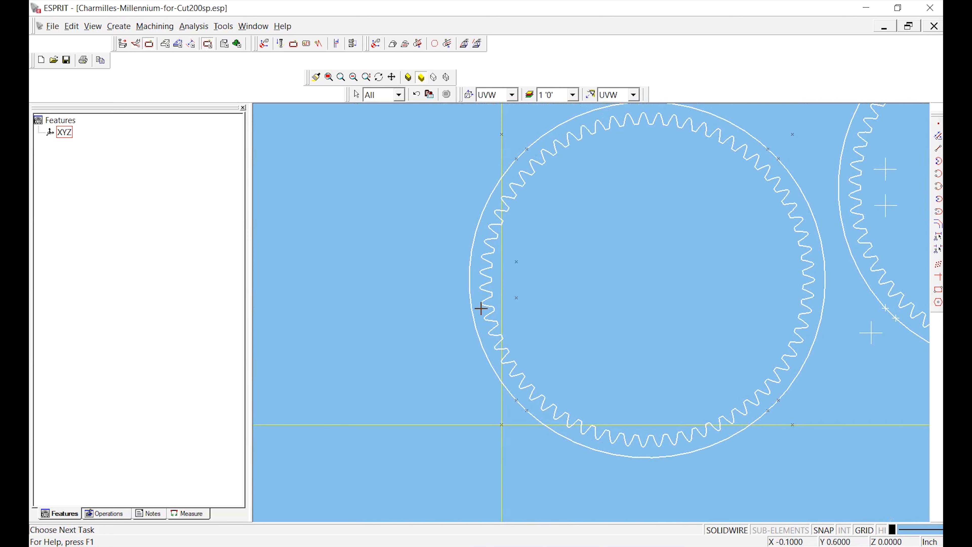
left_click(472, 305)
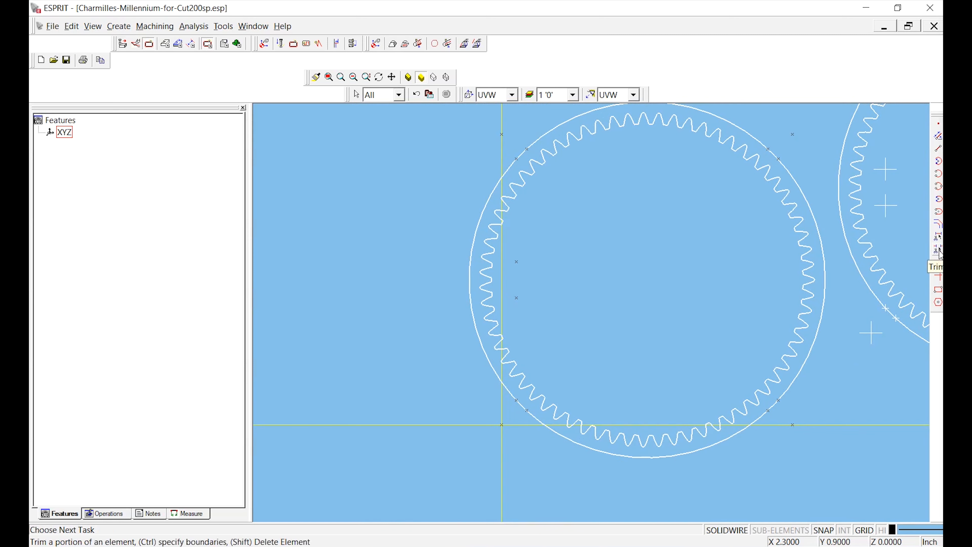
left_click(939, 250)
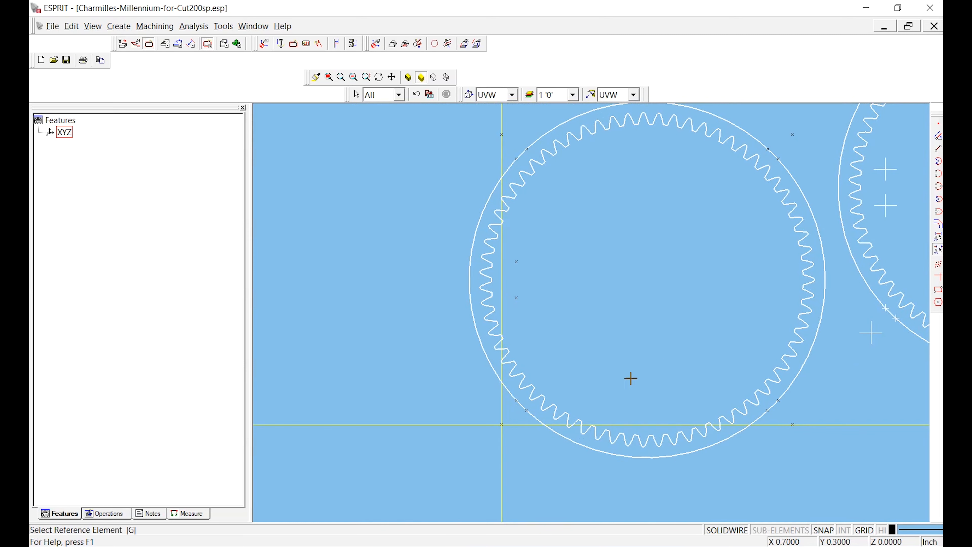
left_click(521, 407)
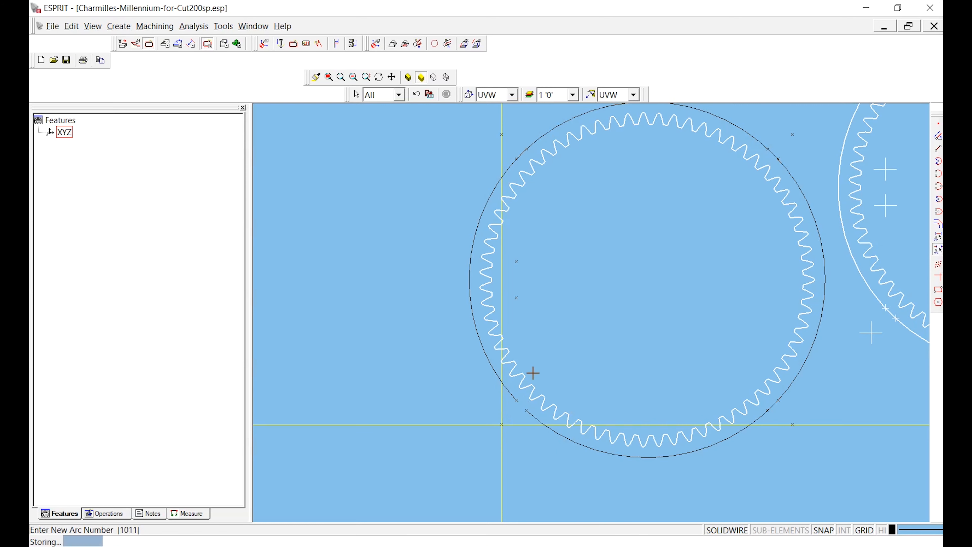
left_click(520, 153)
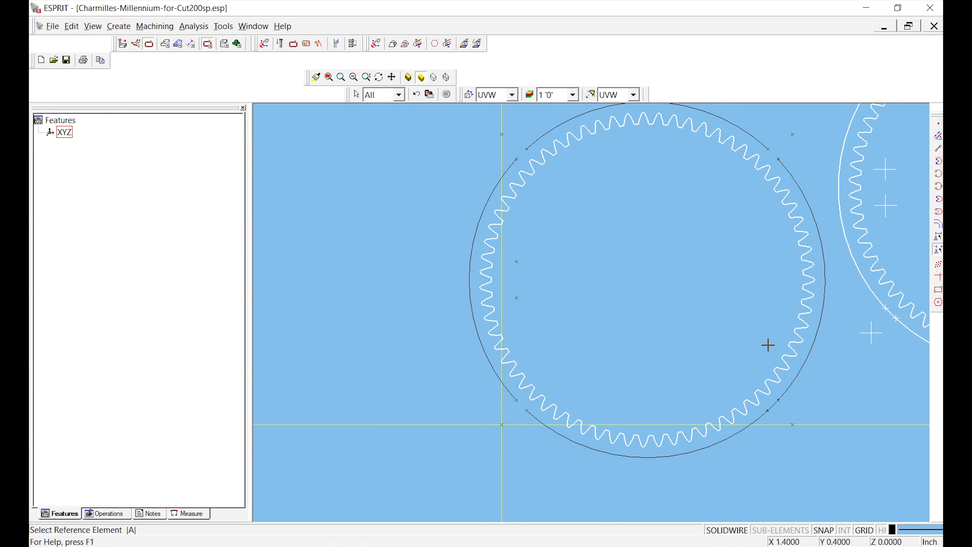
key("Escape")
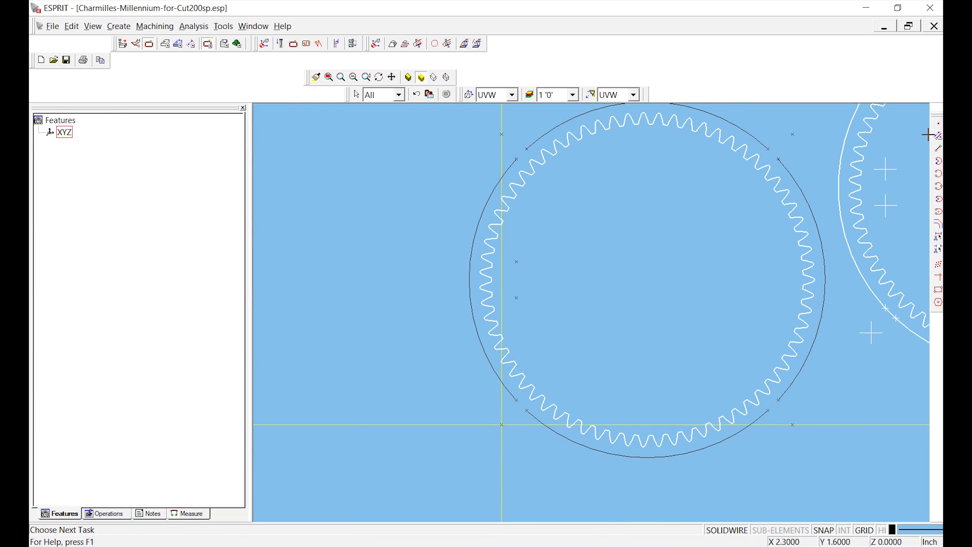
Create a point at the centre of the first ring with the Cartesian/Center option
left_click(939, 125)
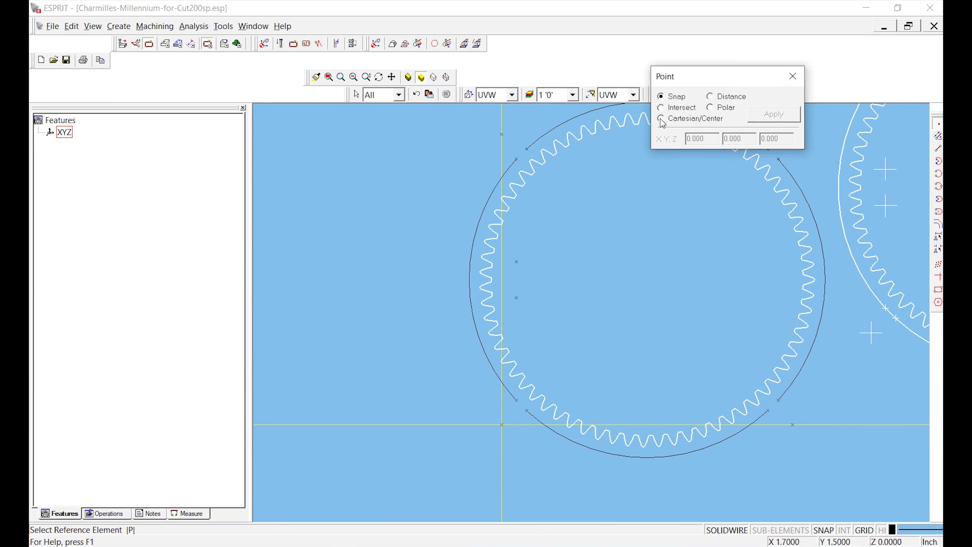
left_click(662, 120)
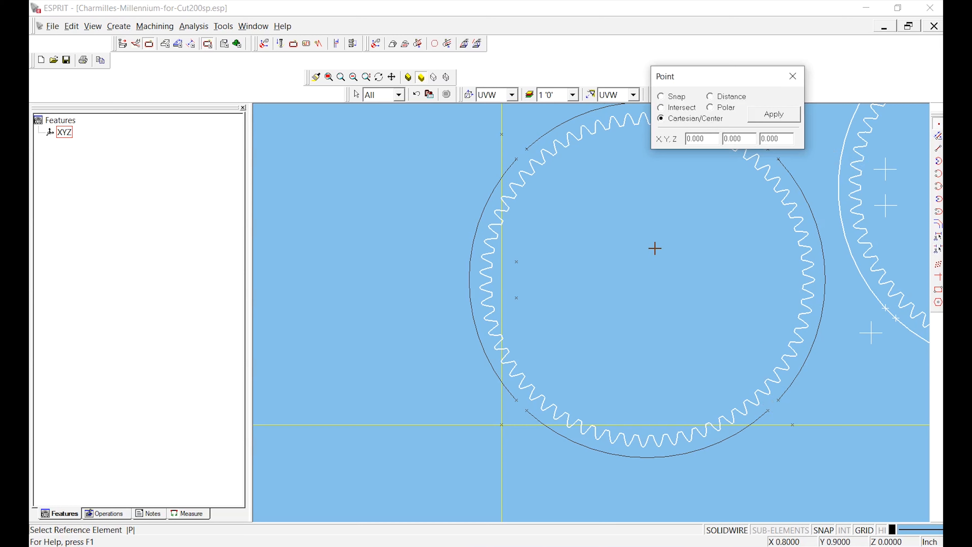
left_click(646, 276)
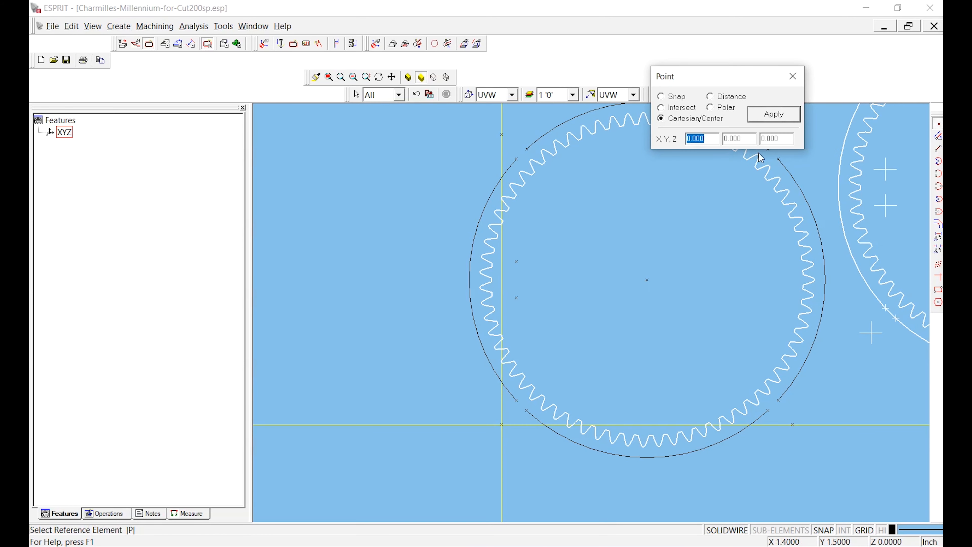
left_click(793, 76)
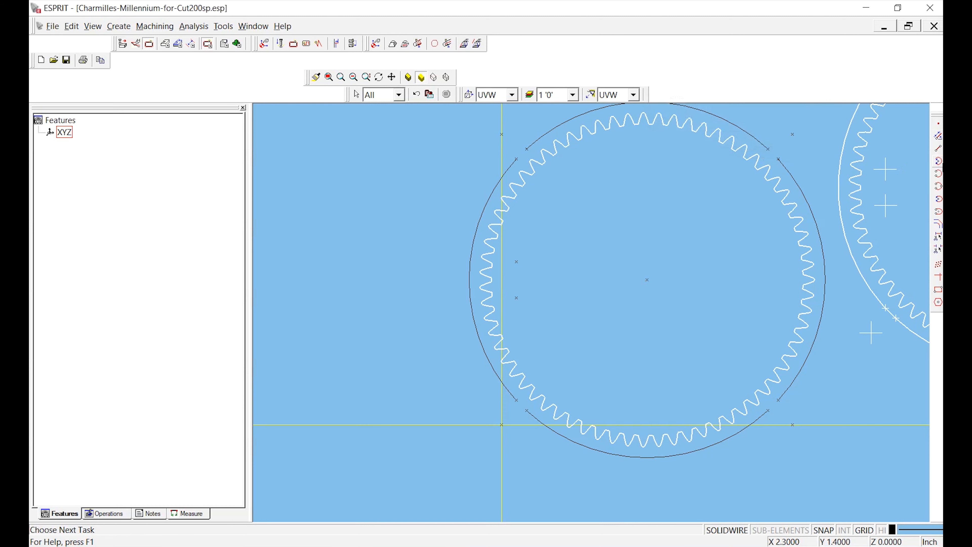
Draw an arc about the ring's centre point between the two tick points to close the upper-left gap in the outer circle
left_click(939, 162)
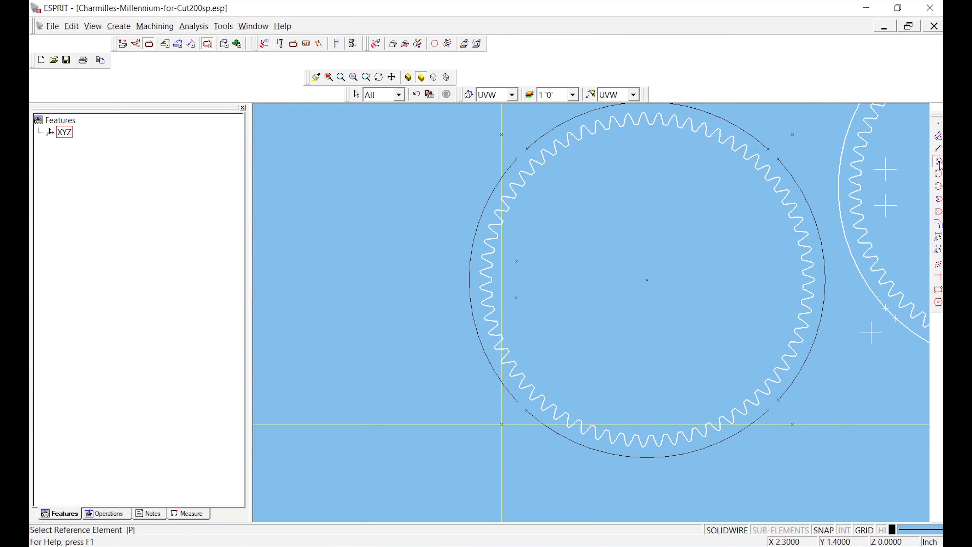
left_click(645, 282)
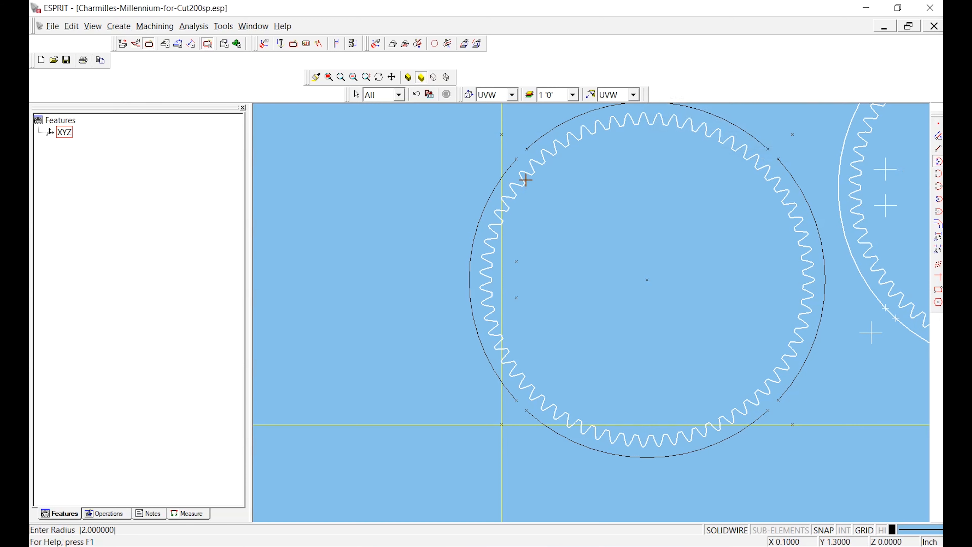
scroll(523, 158, "up", 1)
scroll(523, 158, "up", 1)
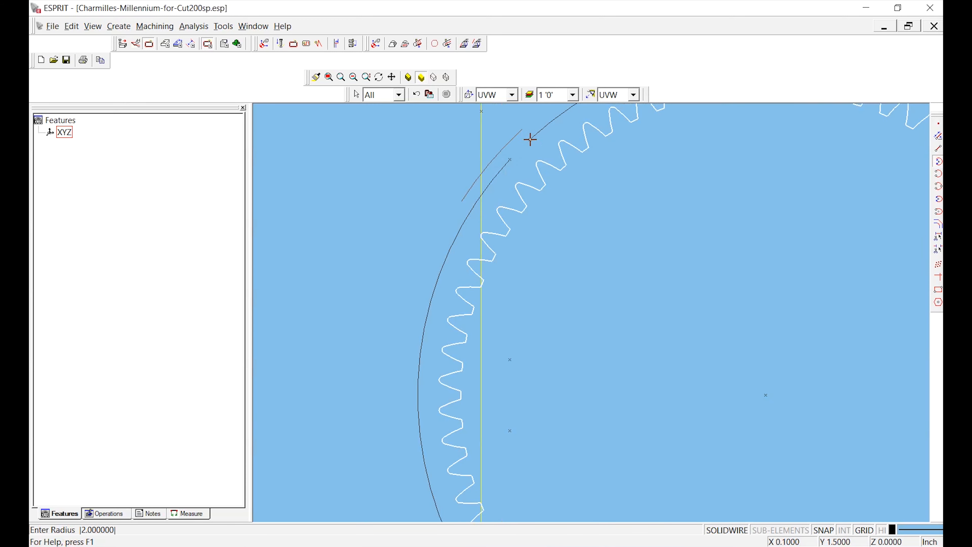
left_click(530, 139)
left_click(510, 158)
key("Escape")
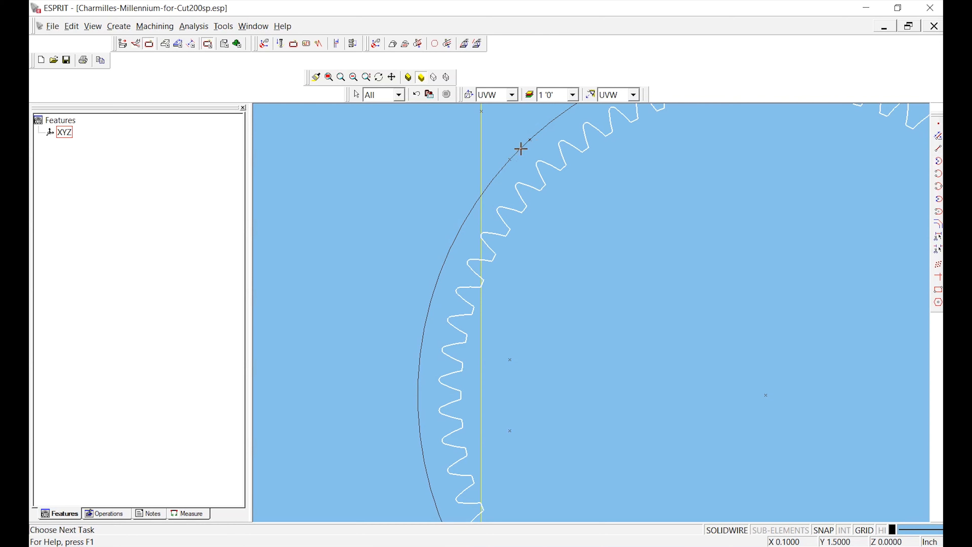
Close the remaining gaps in the outer circle with arcs centred on the ring's centre point, joining each pair of tick points
left_click(456, 210)
scroll(606, 301, "up", 2)
scroll(647, 315, "down", 2)
scroll(715, 386, "down", 3)
middle_click_drag(734, 419, 628, 313)
left_click(938, 162)
left_click(765, 416)
left_click(773, 404)
left_click(643, 285)
left_click(516, 408)
left_click(524, 416)
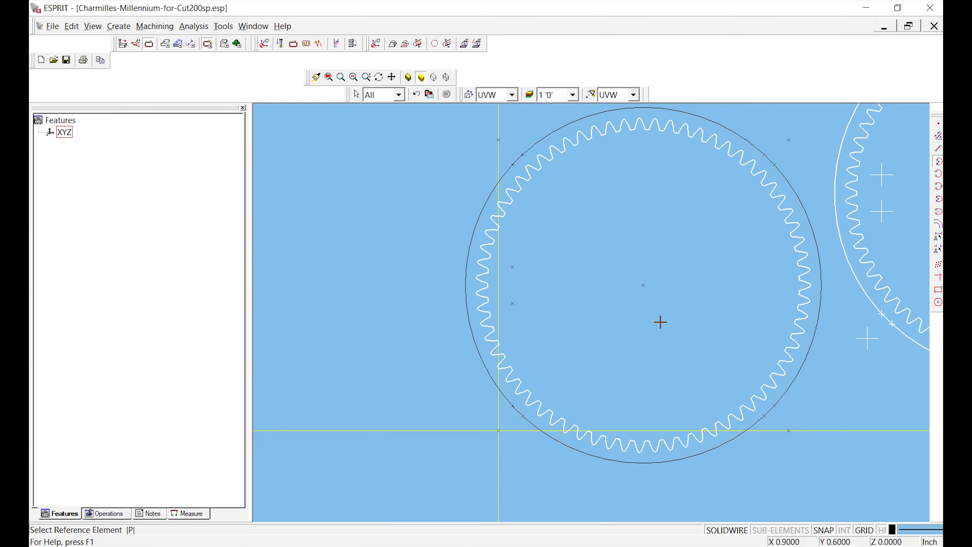
key("Escape")
Create the SolidWire part setup for the Charmilles Millennium with the default settings
scroll(647, 293, "down", 2)
scroll(628, 312, "down", 1)
scroll(620, 317, "down", 2)
middle_click_drag(627, 317, 476, 330)
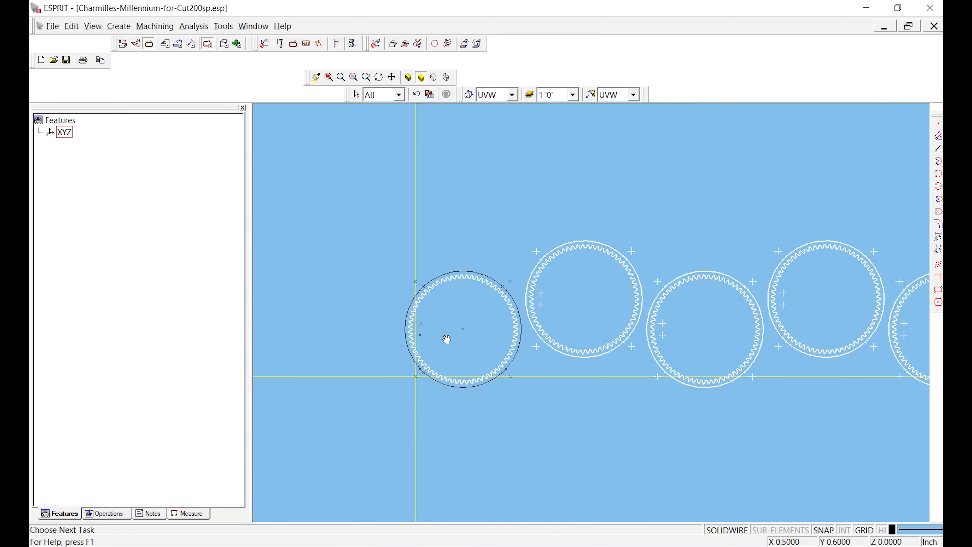
middle_click_drag(445, 338, 513, 335)
scroll(513, 336, "up", 2)
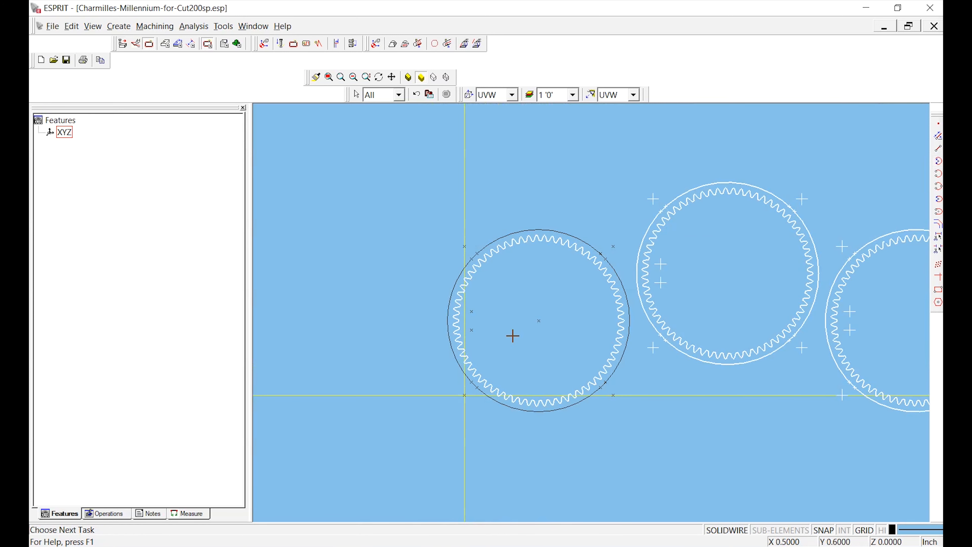
left_click(264, 43)
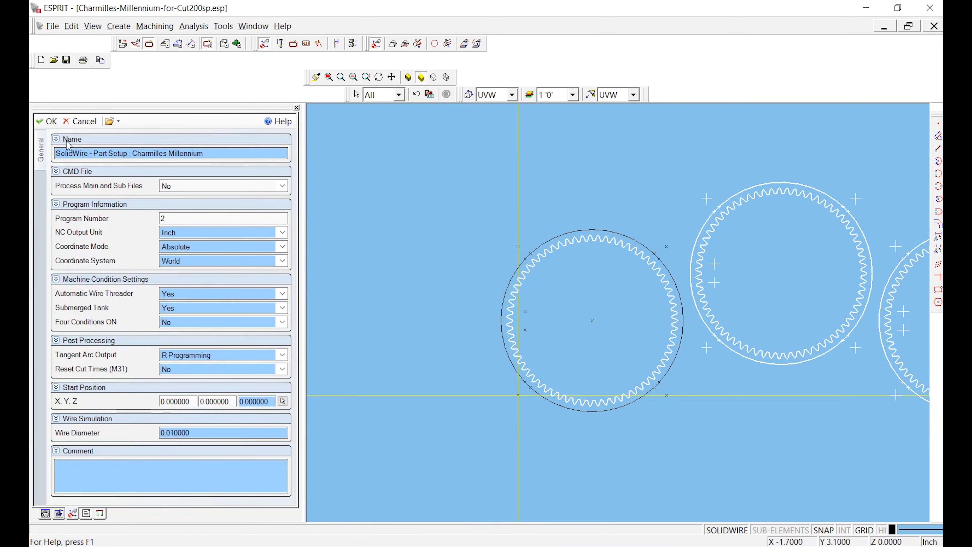
left_click(47, 122)
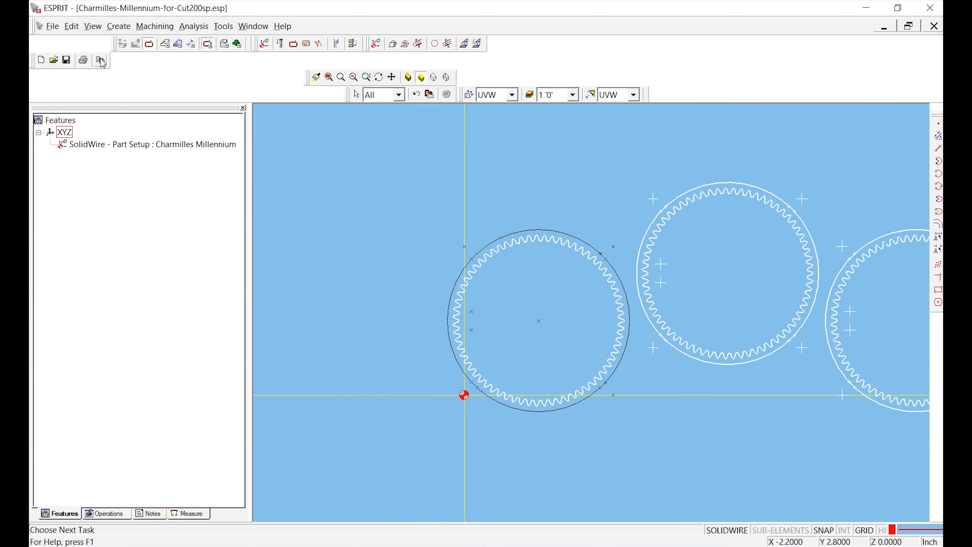
Open the file 09_U40HiRed_Ring.esp from the 09_U40HiRed_Ring folder inside EDM
left_click(55, 60)
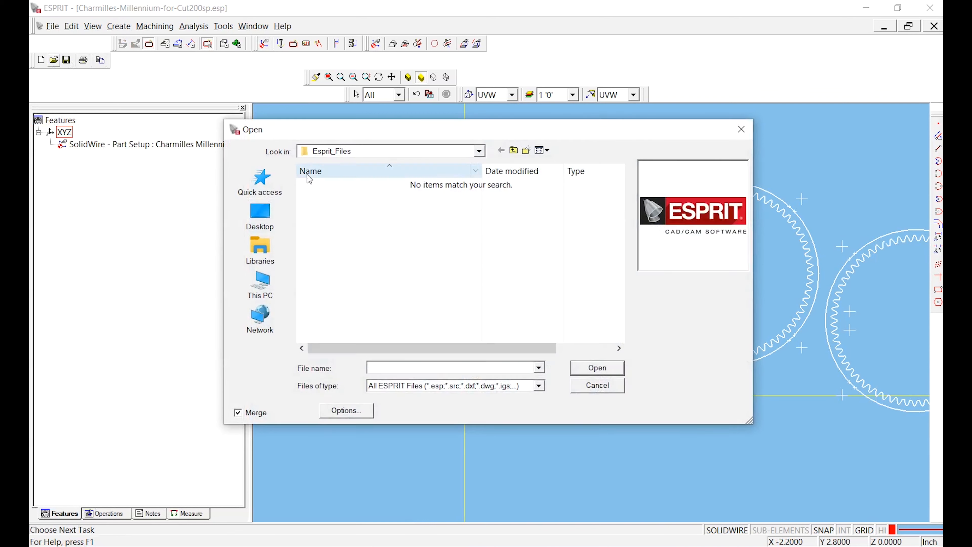
left_click(479, 151)
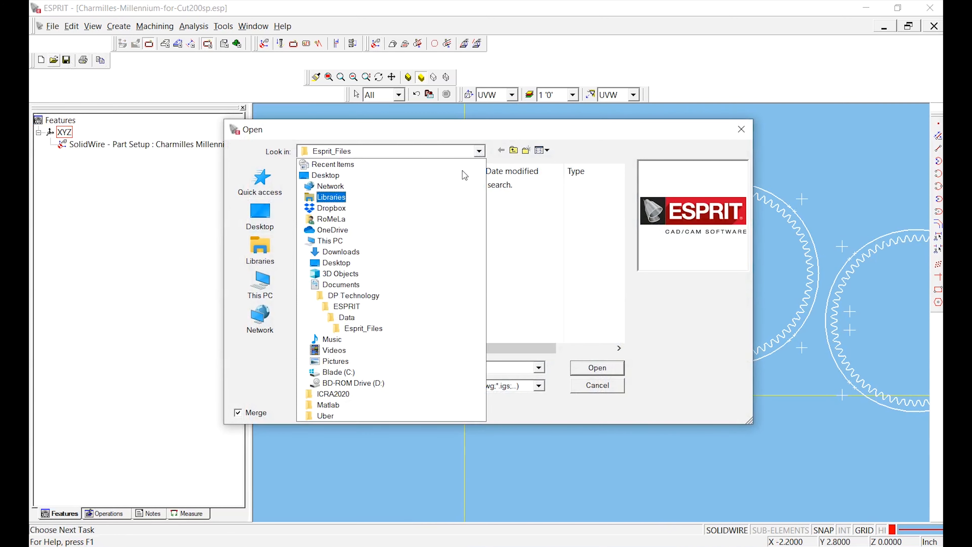
left_click(339, 286)
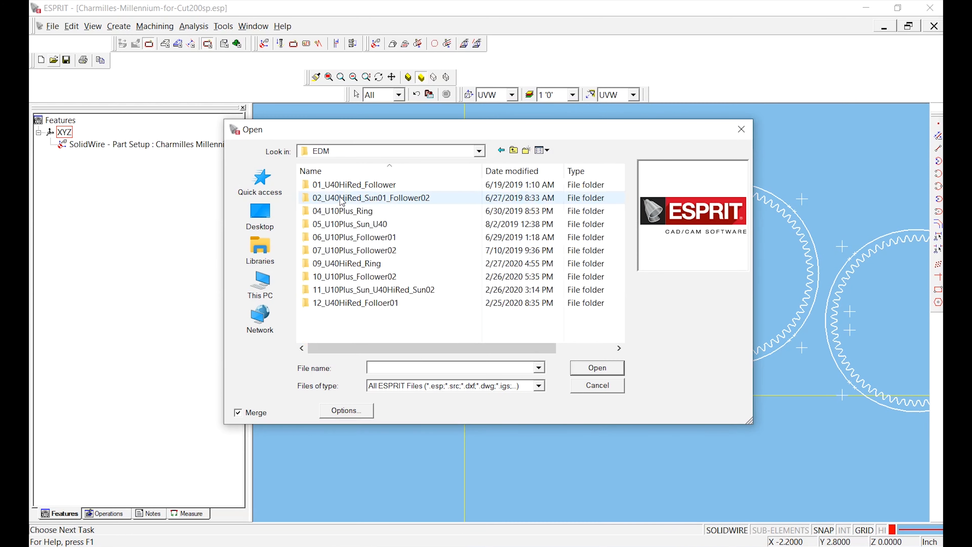
double_click(350, 263)
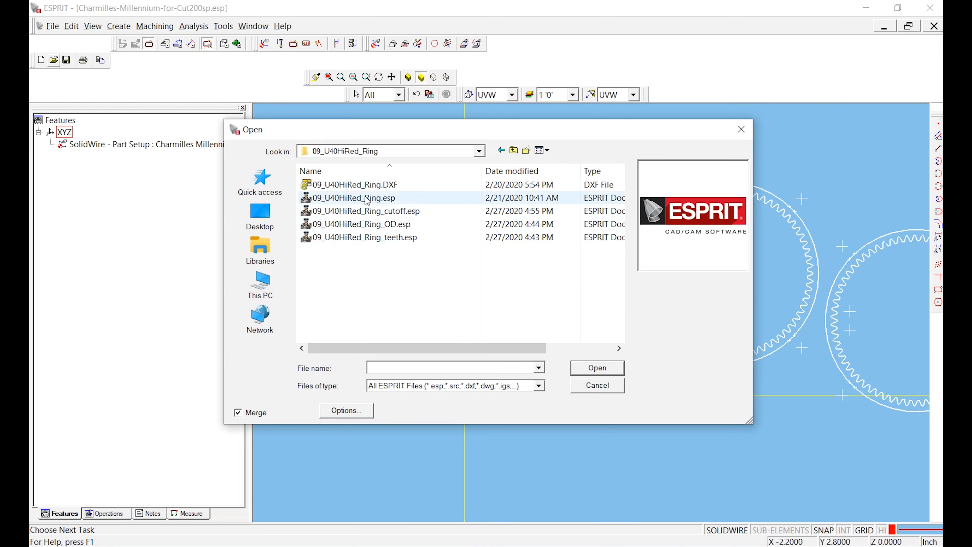
double_click(345, 198)
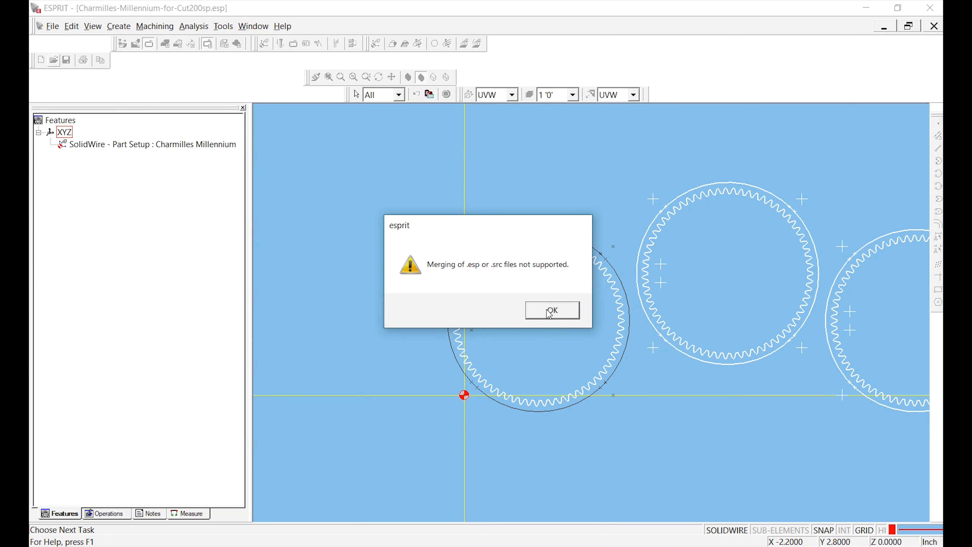
left_click(549, 314)
left_click(519, 311)
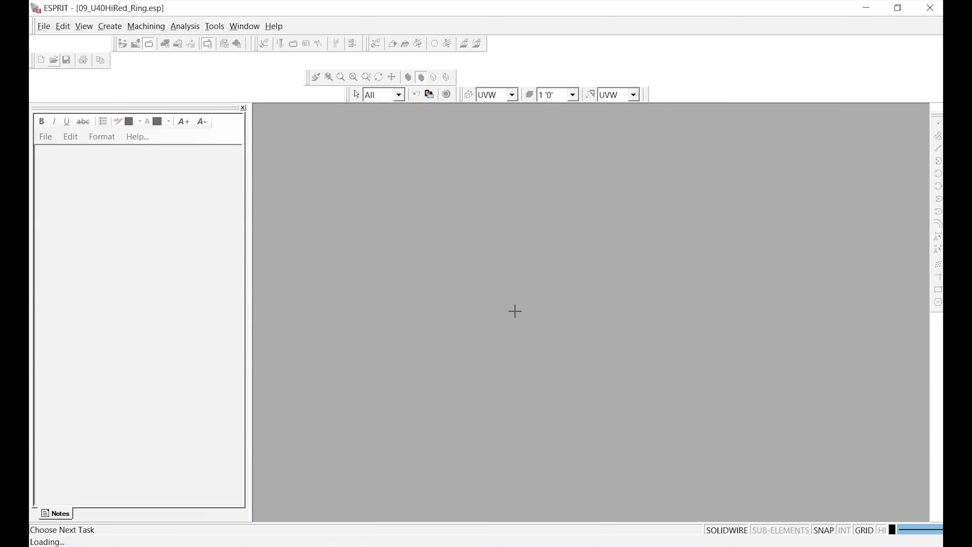
Save the file under the name test in the 09_U40HiRed_Ring folder
scroll(388, 364, "up", 1)
scroll(407, 362, "up", 1)
scroll(458, 365, "down", 2)
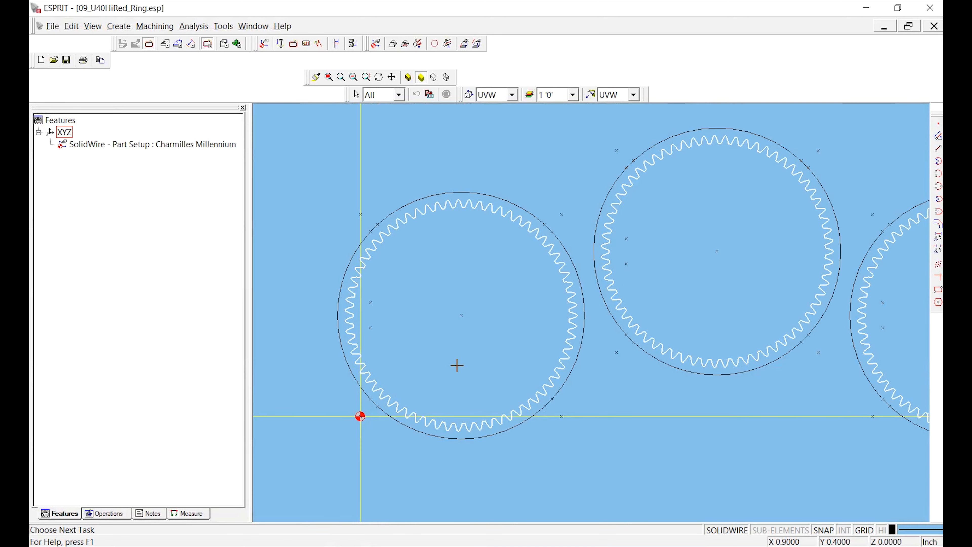
middle_click_drag(512, 349, 505, 348)
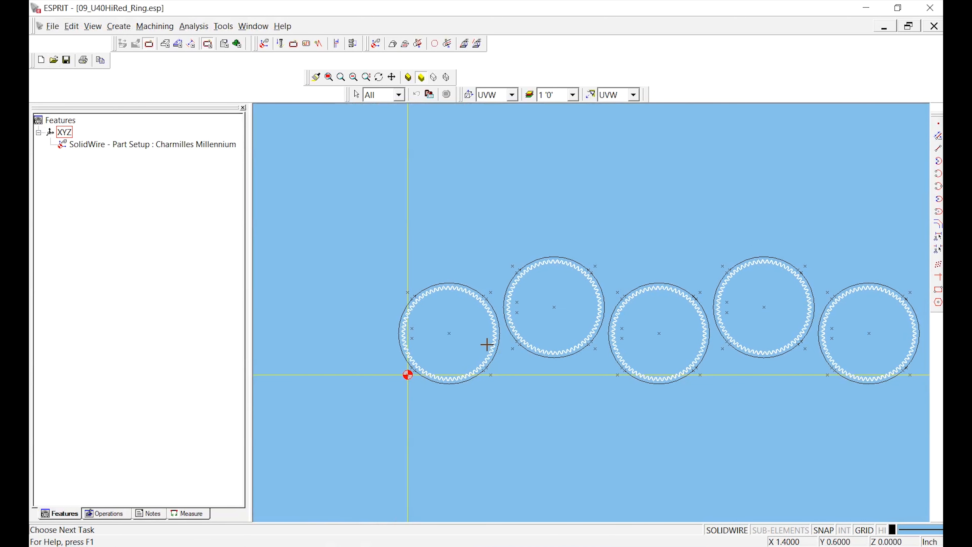
left_click(52, 27)
left_click(86, 123)
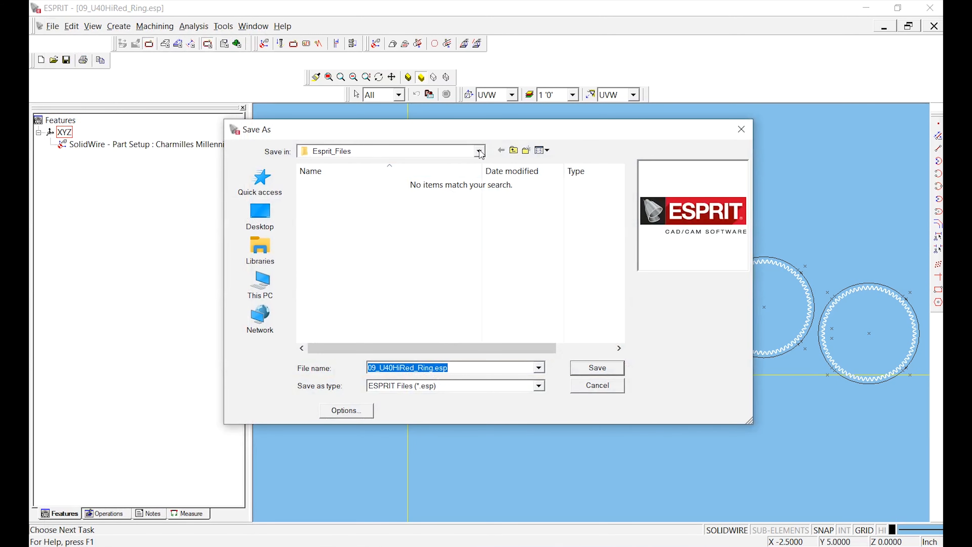
type("test")
key("Return")
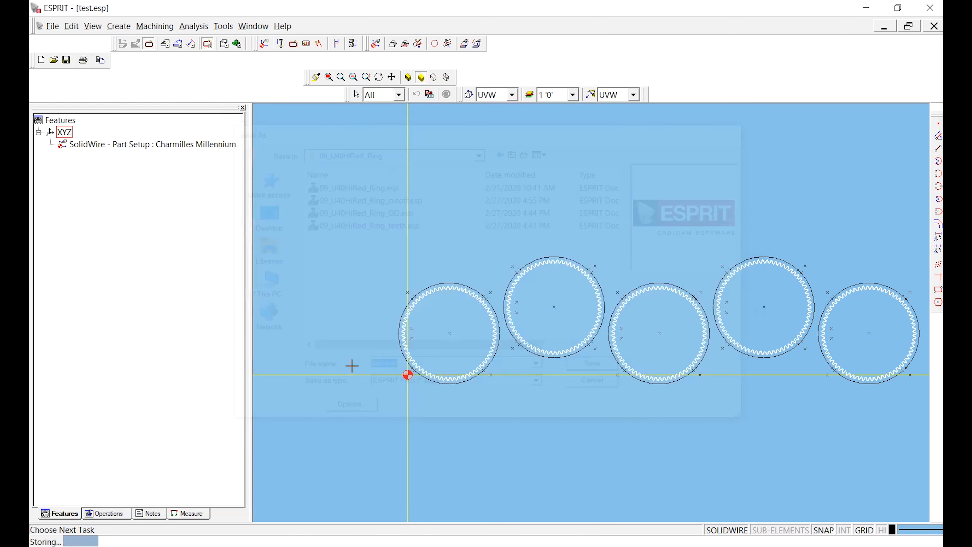
Select the centre point and the inner tooth profile of all five rings together
scroll(455, 369, "up", 3)
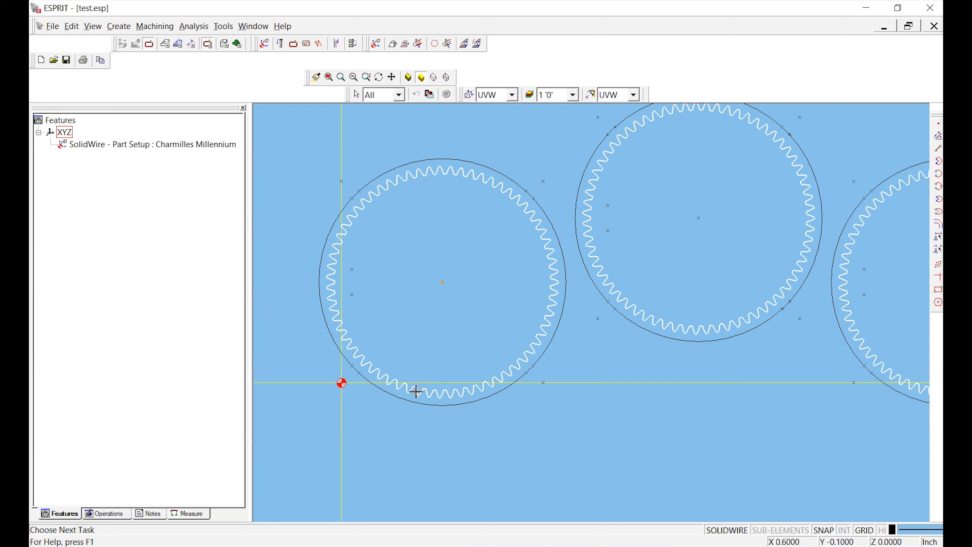
left_click(416, 392)
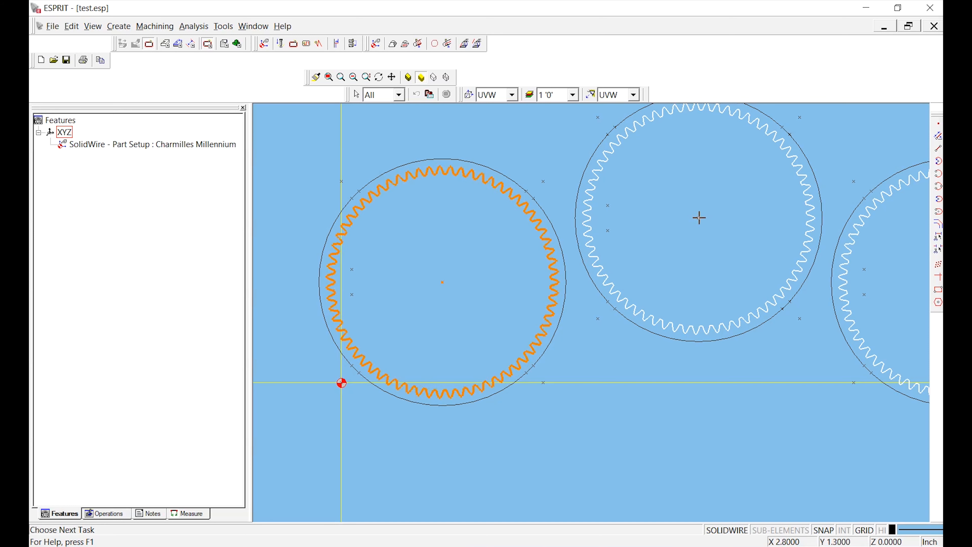
left_click(691, 328)
scroll(425, 316, "down", 2)
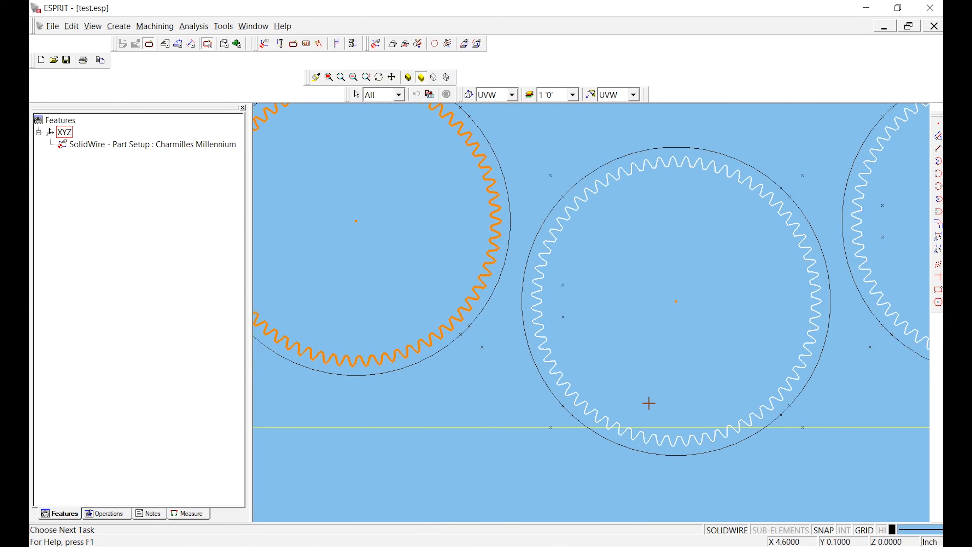
scroll(747, 328, "down", 4)
scroll(593, 328, "up", 5)
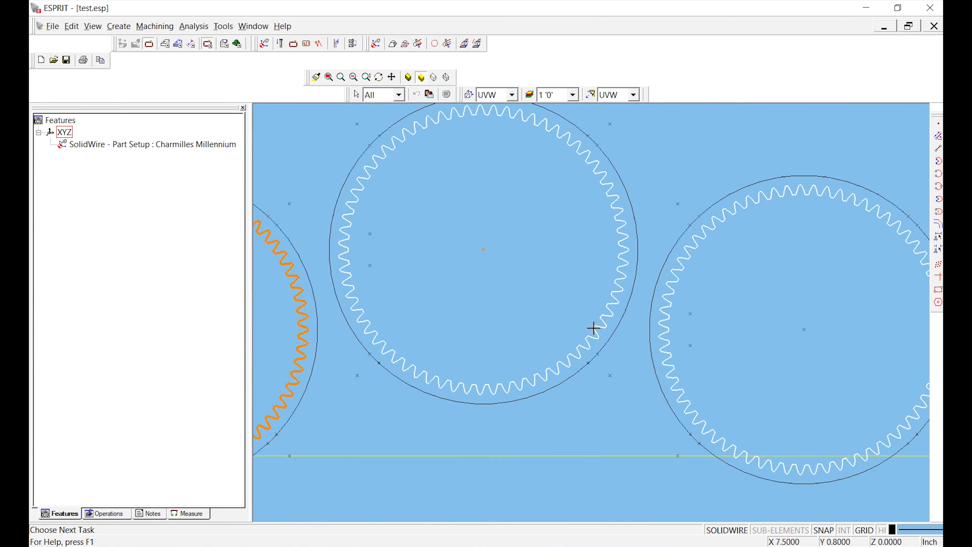
left_click(580, 293)
scroll(584, 296, "down", 4)
mouse_move(740, 322)
middle_mouse_down()
mouse_move(710, 328)
mouse_move(706, 319)
middle_mouse_up()
scroll(701, 317, "up", 3)
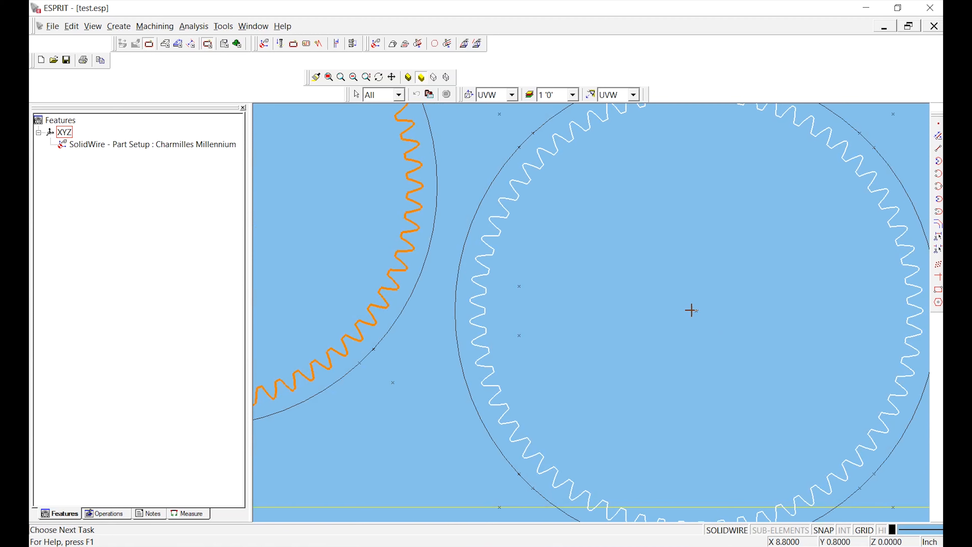
left_click(698, 311)
left_click(888, 227, "ctrl")
scroll(694, 291, "down", 8)
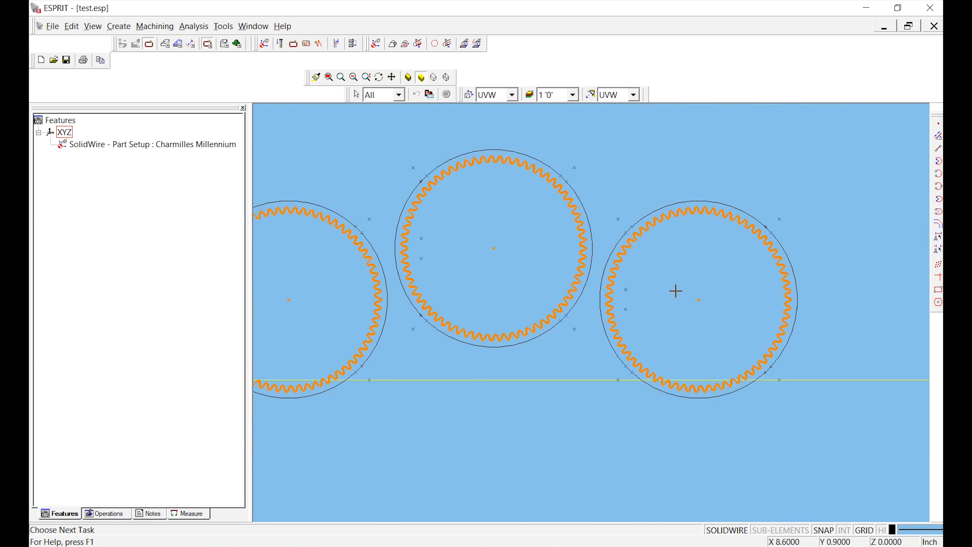
scroll(492, 289, "up", 1)
middle_click_drag(493, 289, 581, 308)
scroll(580, 308, "down", 1)
scroll(606, 291, "up", 2)
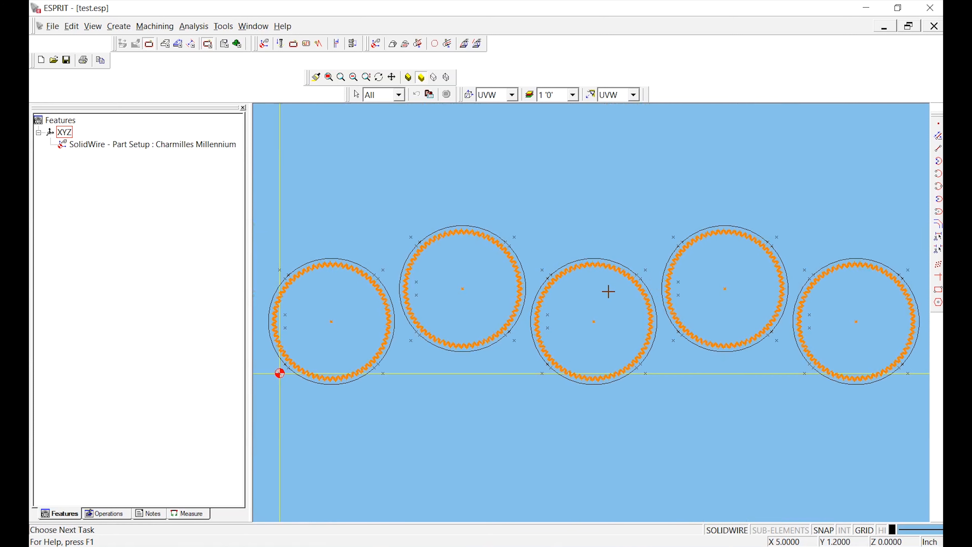
Create draft features from the selected tooth profiles with part type Die and Group to Folder set to Yes
left_click(178, 44)
left_click(432, 45)
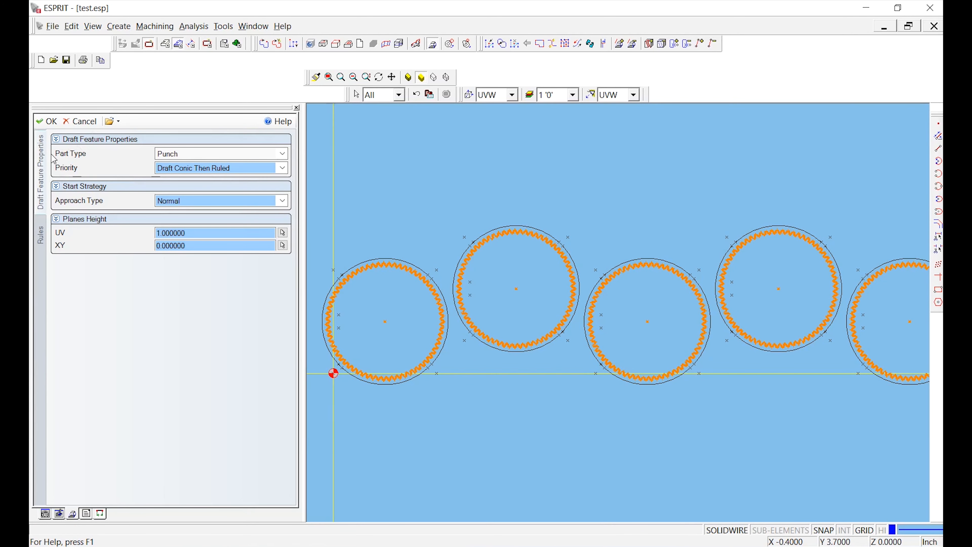
left_click(183, 153)
left_click(184, 164)
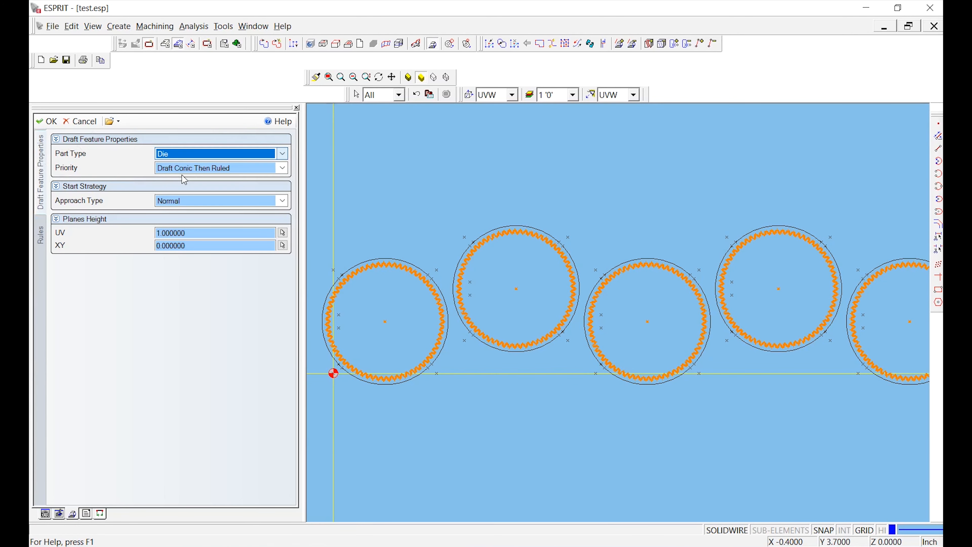
left_click(41, 233)
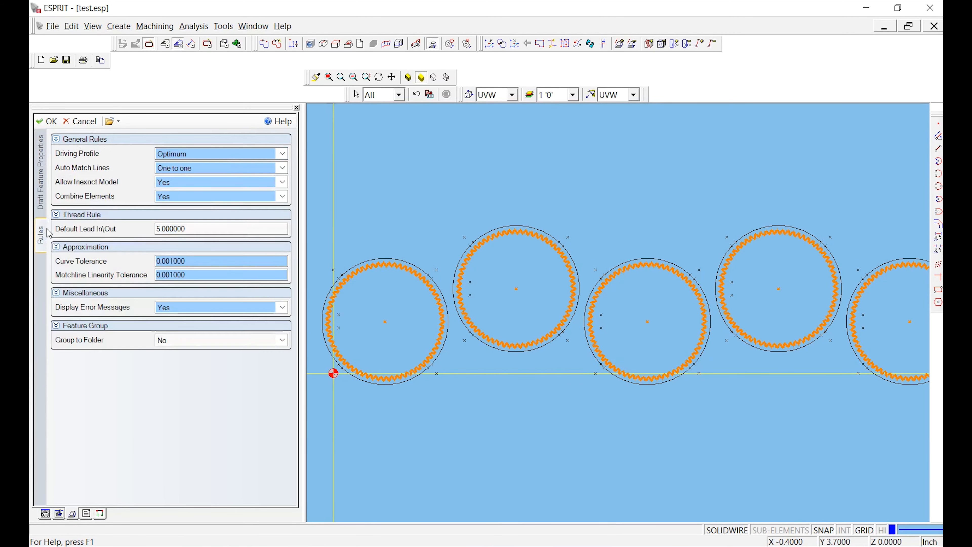
left_click(175, 344)
left_click(176, 363)
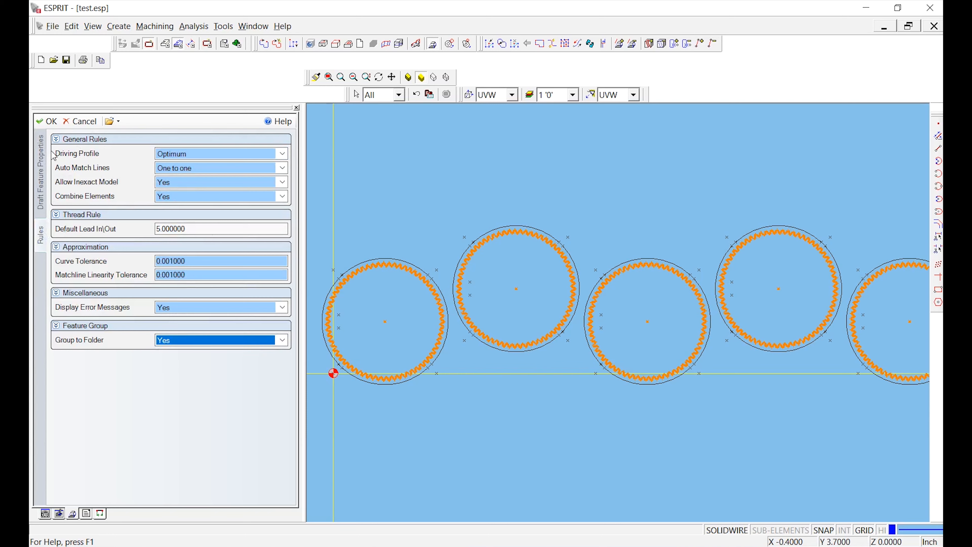
left_click(51, 122)
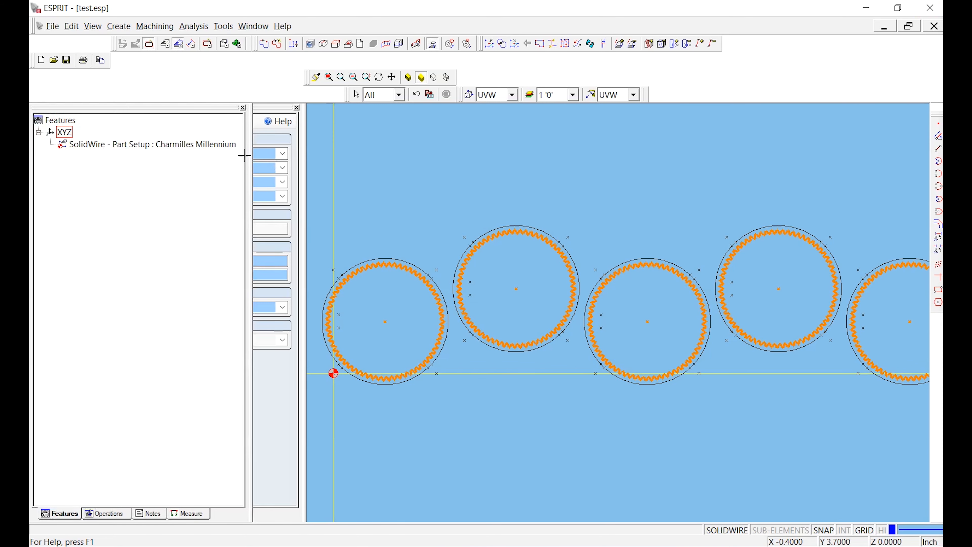
Expand the die group and examine which ring each die feature belongs to
left_click(101, 157)
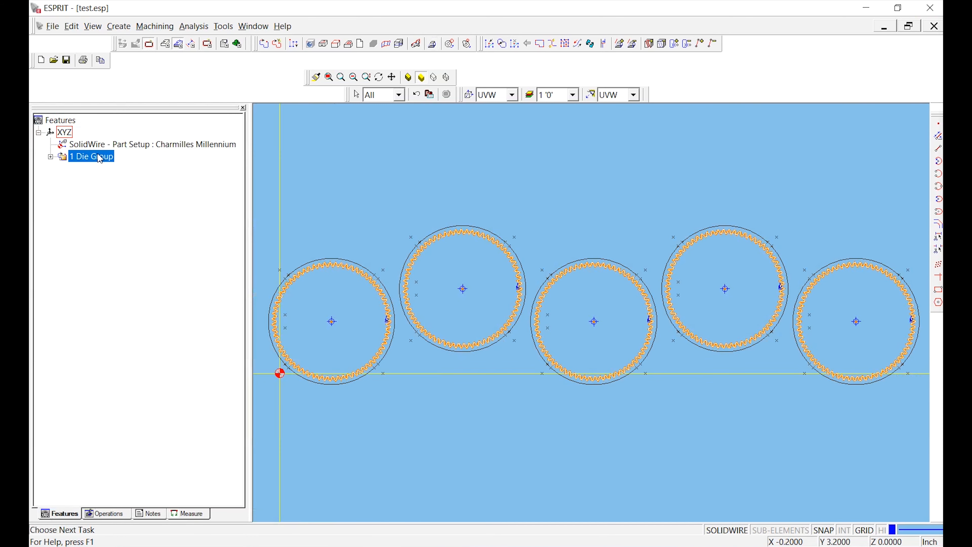
left_click(51, 156)
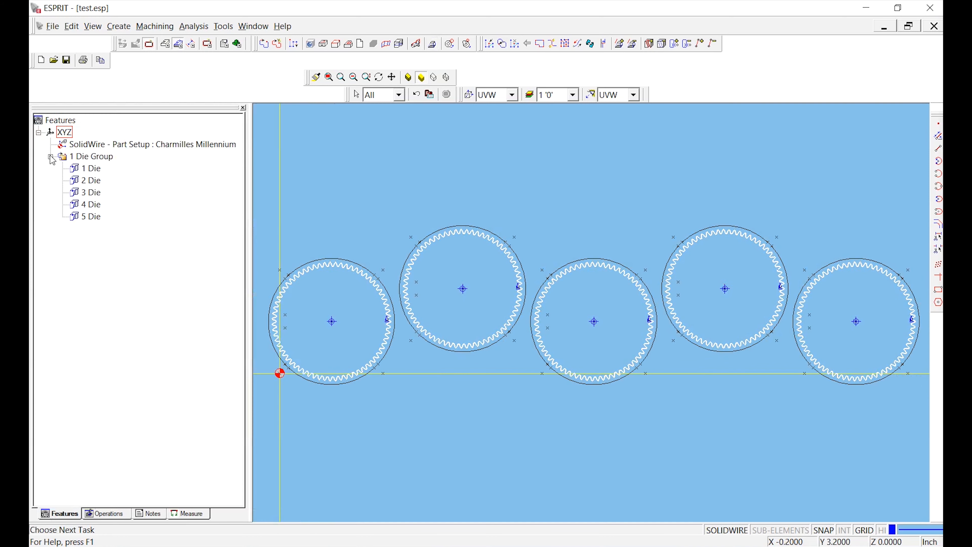
left_click(82, 169)
left_click(88, 183)
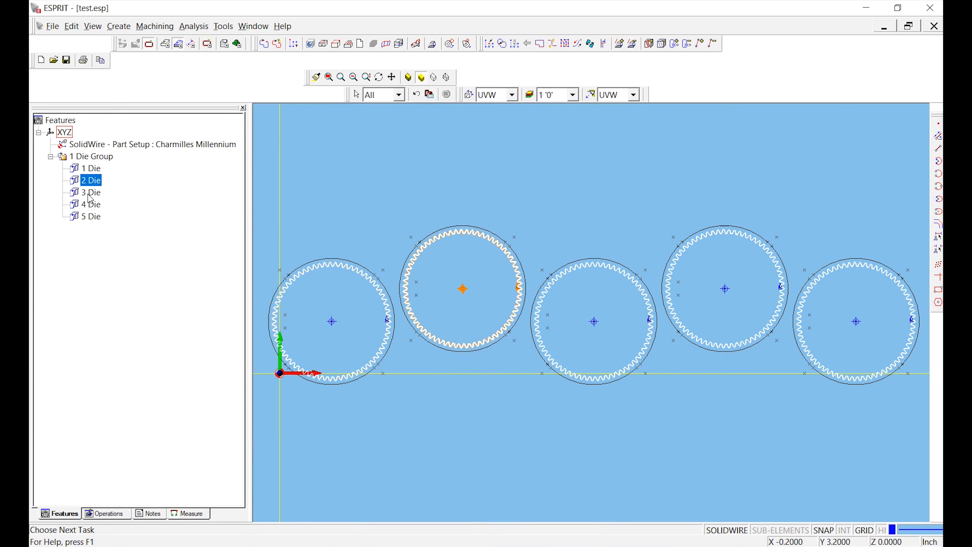
left_click(89, 194)
left_click(90, 206)
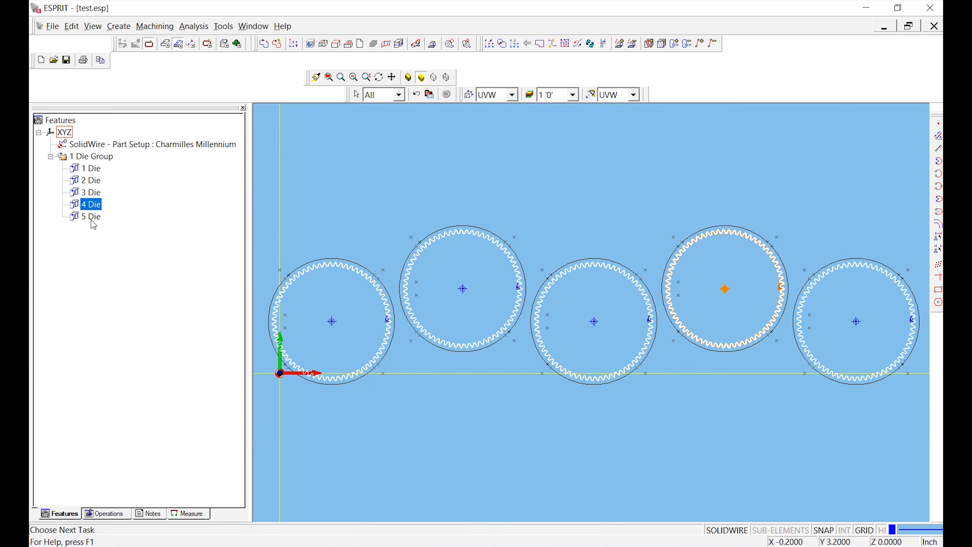
left_click(93, 217)
left_click(90, 169)
Rename the die group as teeth
left_click(89, 159)
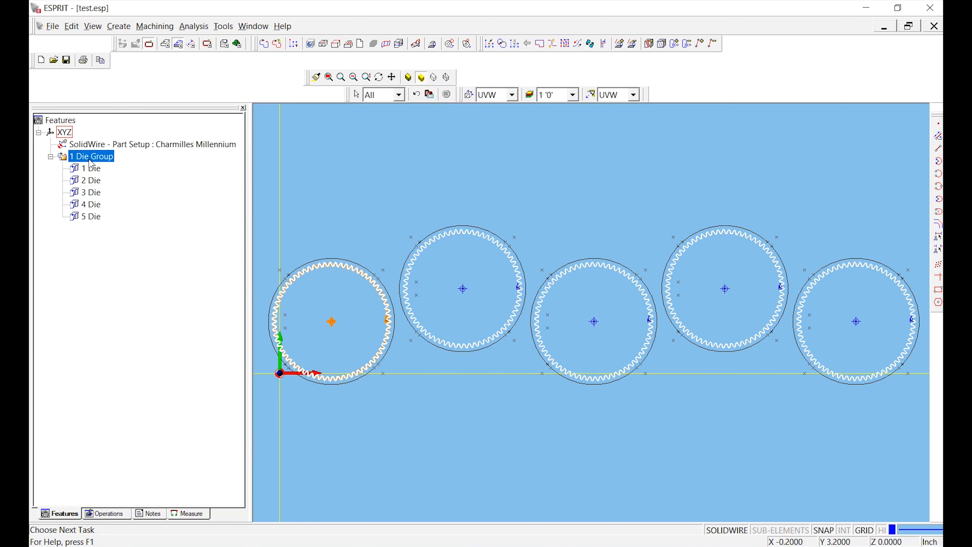
right_click(91, 163)
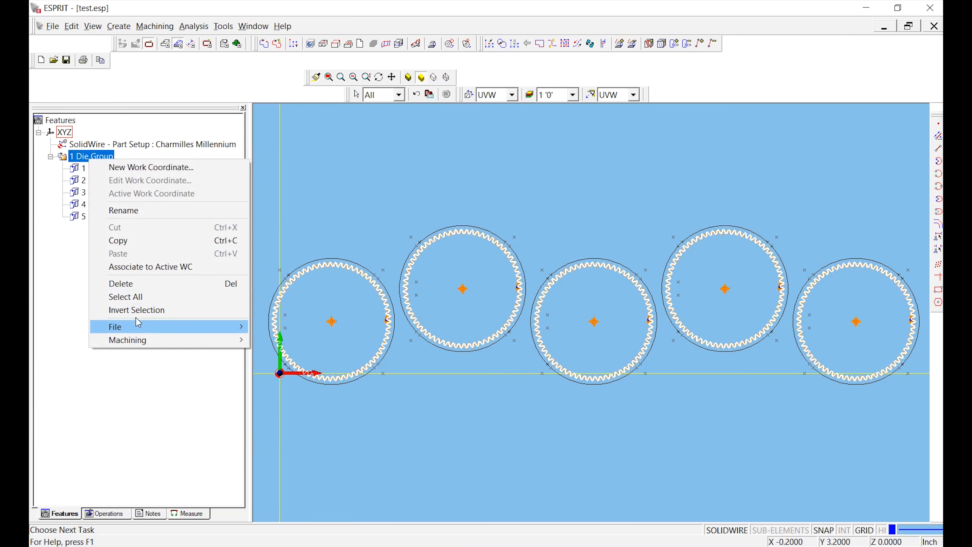
left_click(142, 211)
type("teeth")
key("Return")
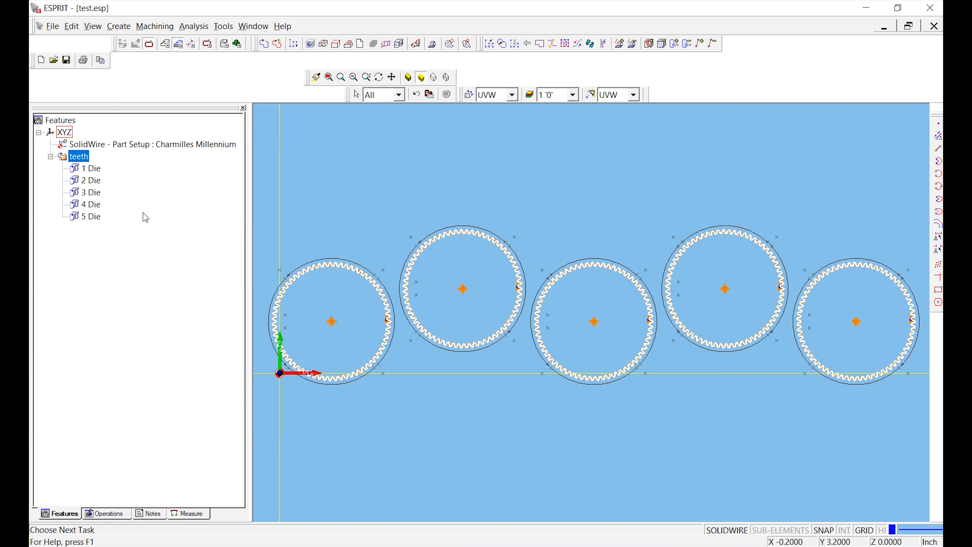
Start a wire contouring operation on the whole teeth group and set its machining strategy to [Rough] [Cut-off] [Skim]
left_click(84, 157)
left_click(86, 170)
left_click(87, 181)
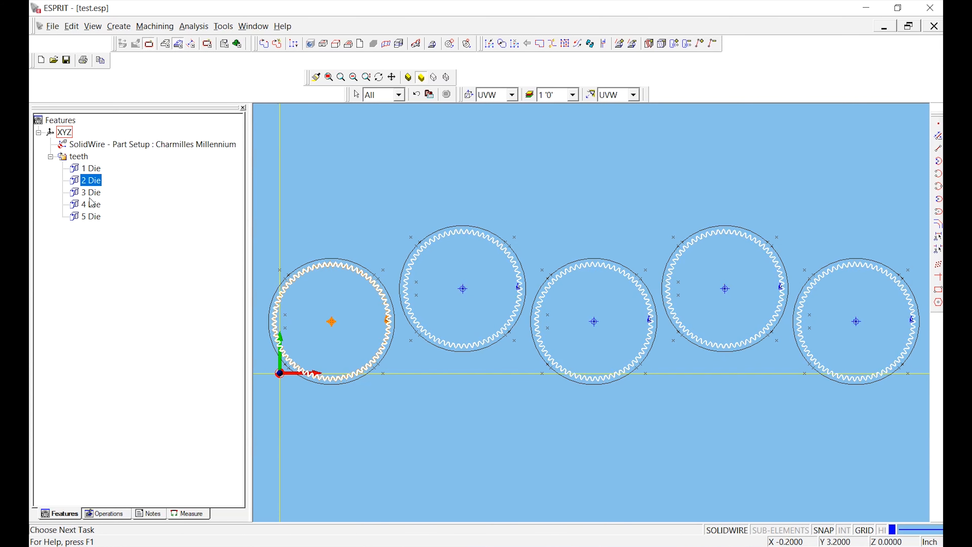
left_click(89, 205)
left_click(79, 158)
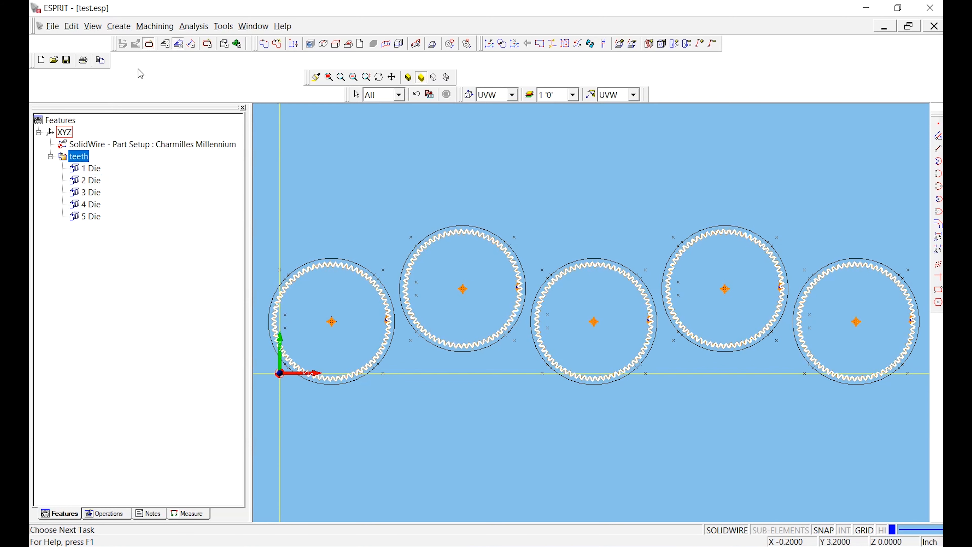
left_click(208, 44)
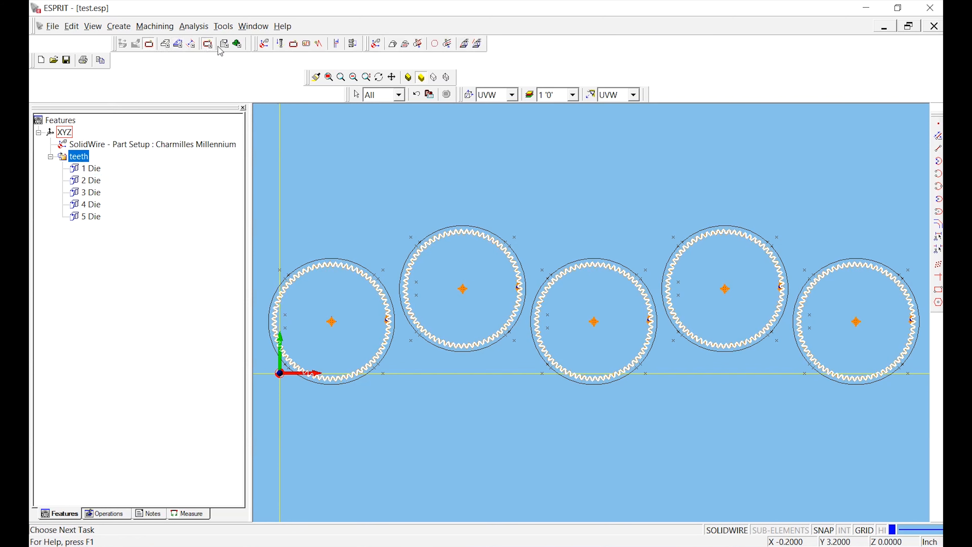
left_click(295, 45)
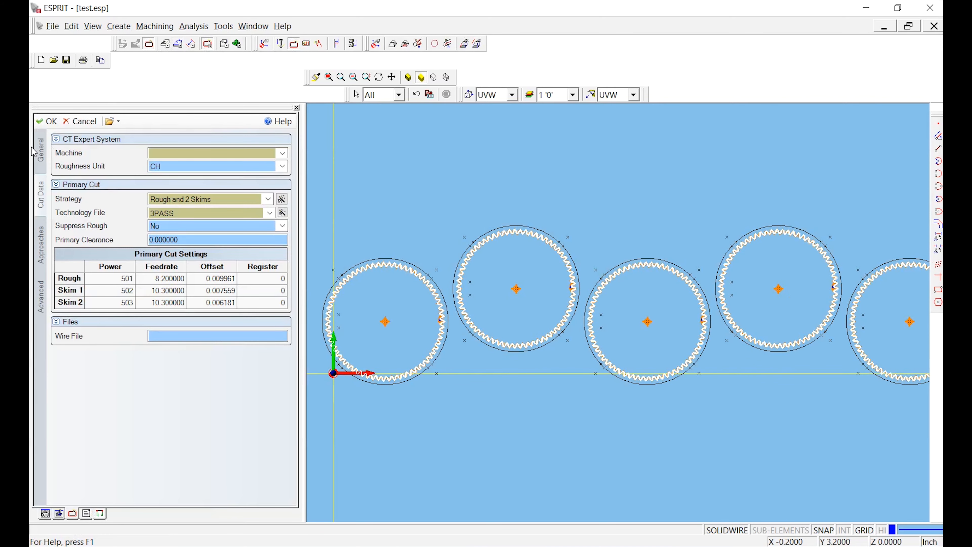
left_click(40, 152)
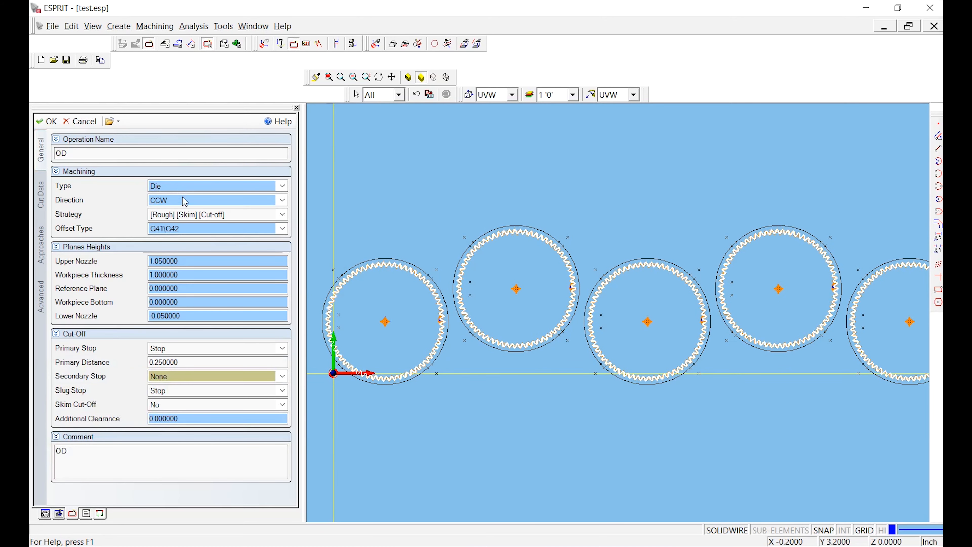
left_click(248, 221)
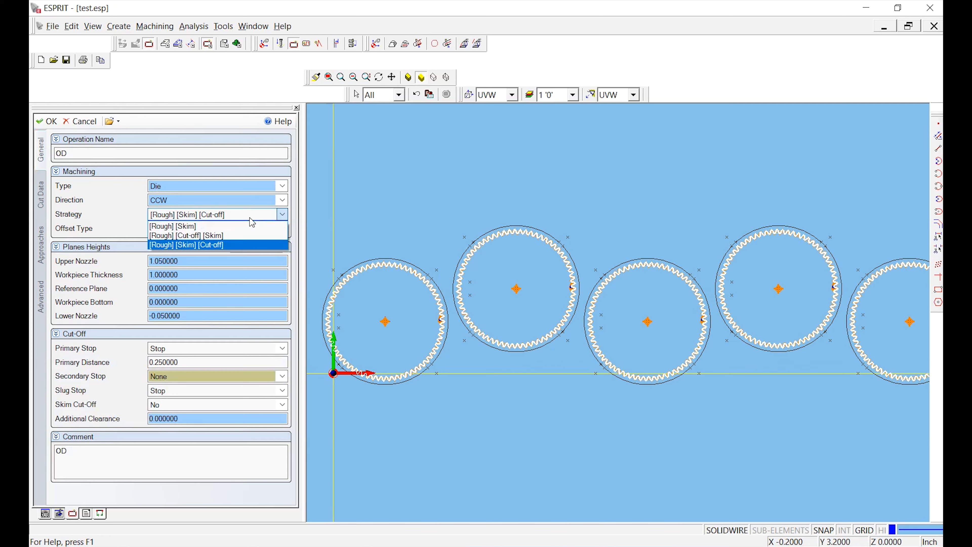
left_click(244, 234)
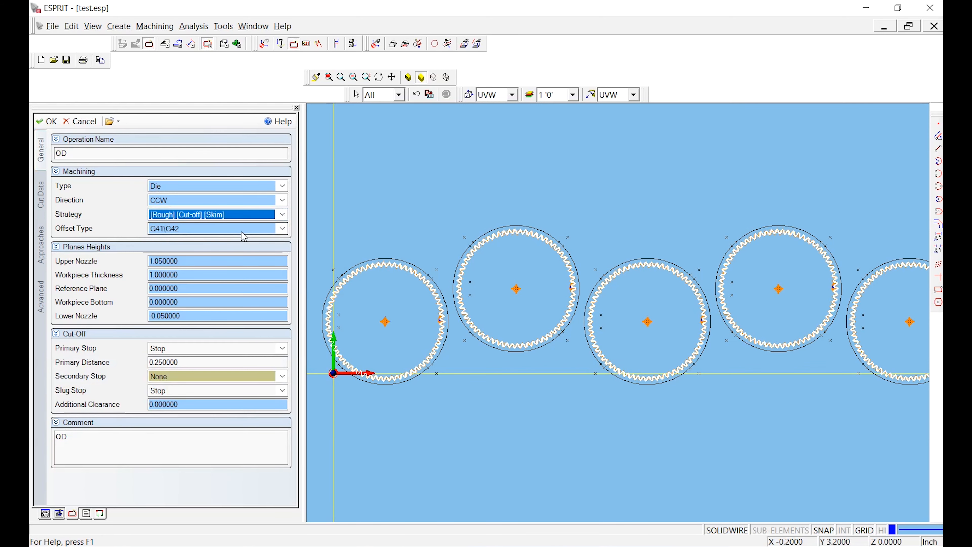
Set both the primary stop and the slug stop of the cut-off to None
left_click(193, 350)
left_click(190, 360)
left_click(188, 388)
left_click(190, 400)
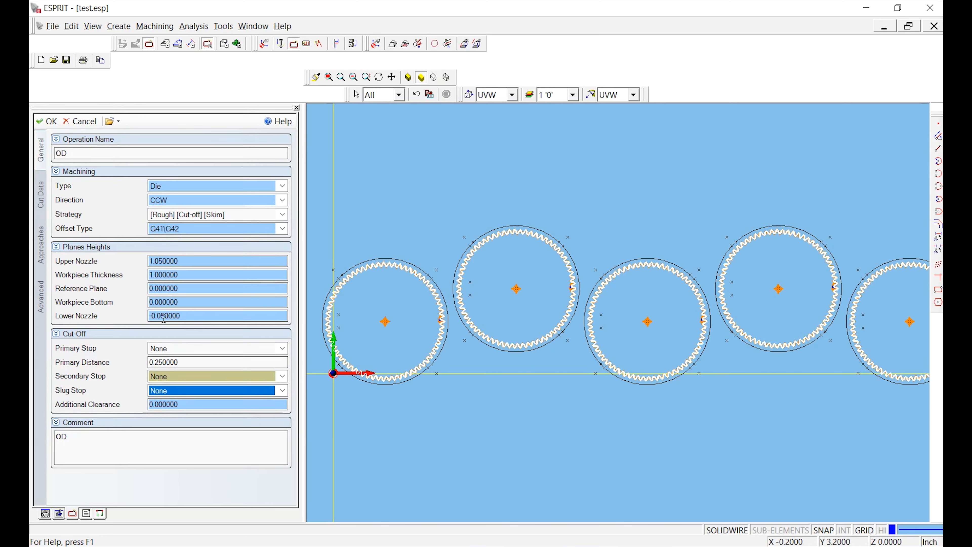
Replace the operation name and the comment with Teeth
left_click_drag(81, 154, 31, 153)
type("Teeth")
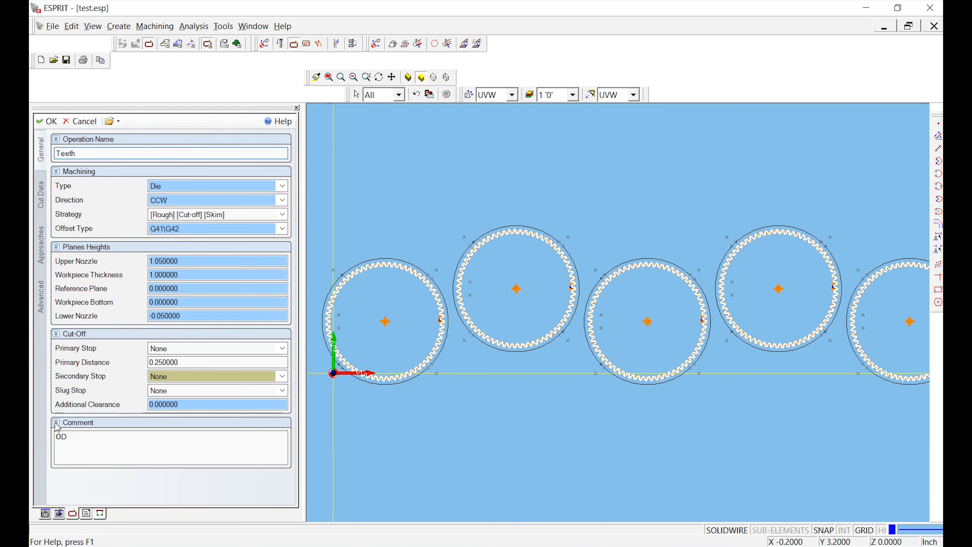
left_click_drag(69, 437, 42, 436)
type("Teeth")
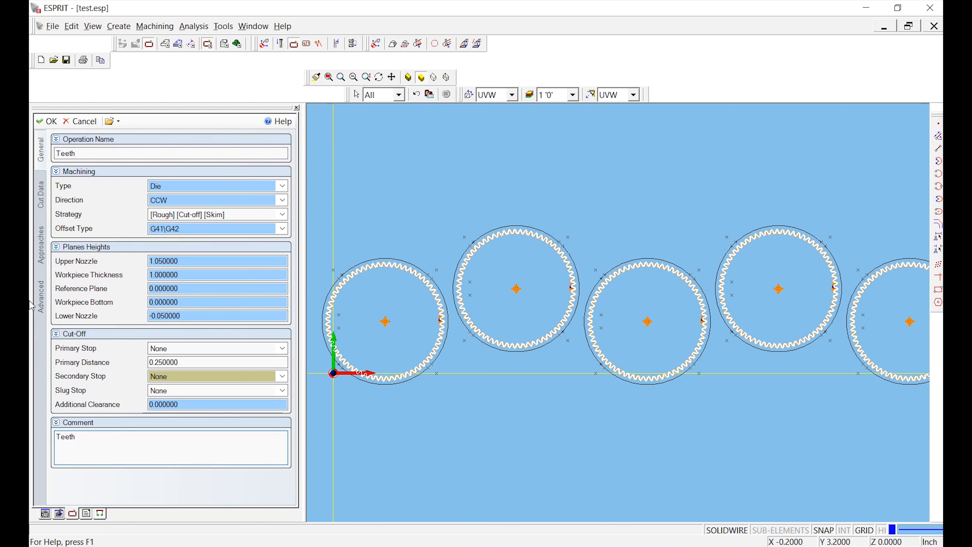
Set the primary cut to Rough and 3 Skims with technology file 4PASS and create the Teeth operation
left_click(42, 201)
left_click(173, 199)
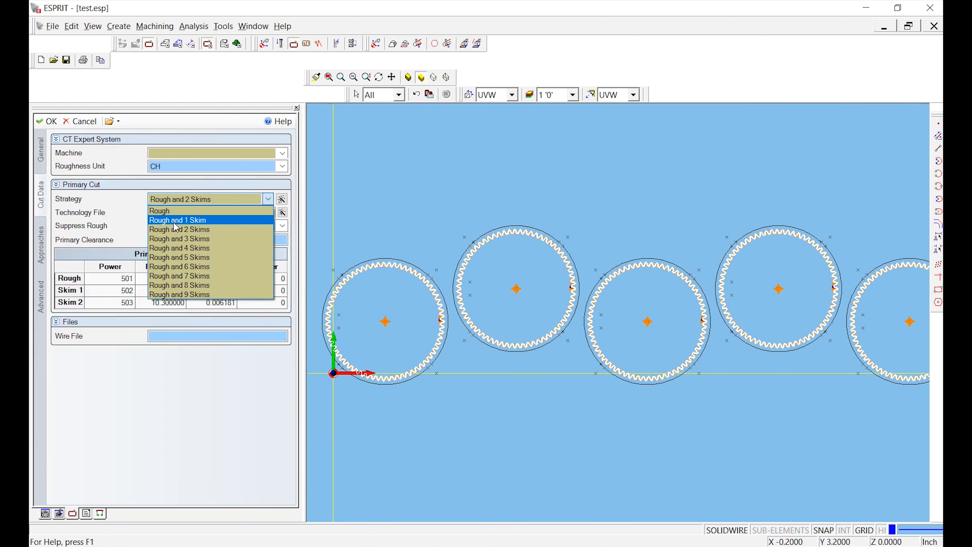
left_click(180, 239)
left_click(183, 213)
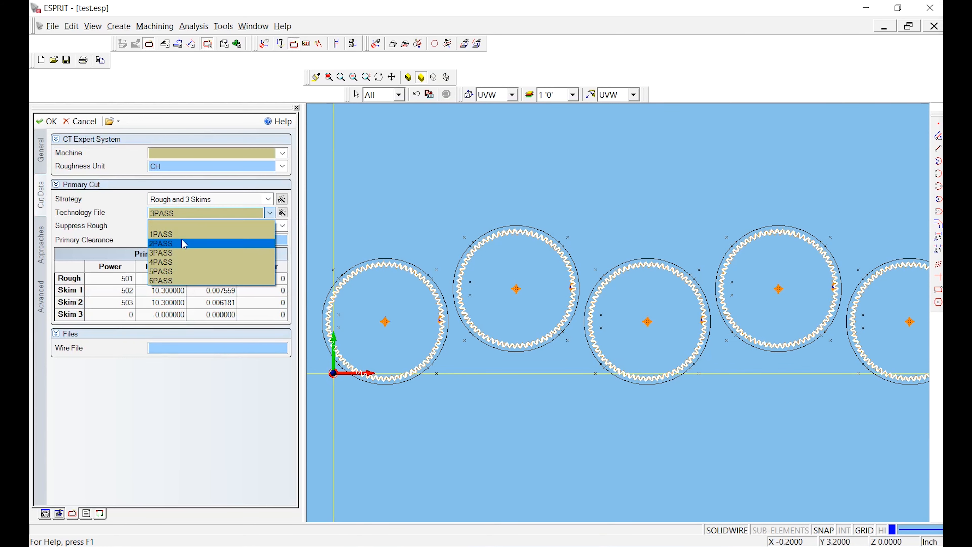
left_click(184, 262)
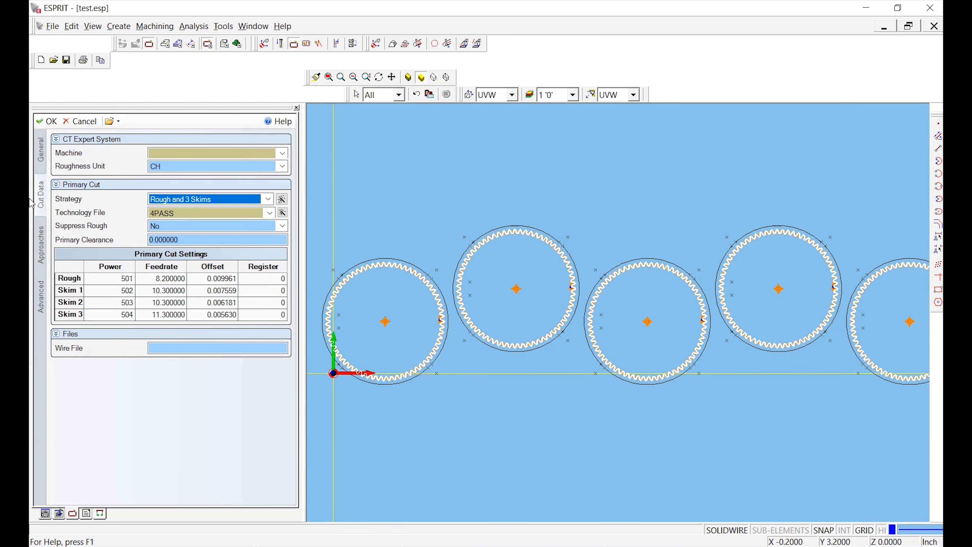
left_click(46, 121)
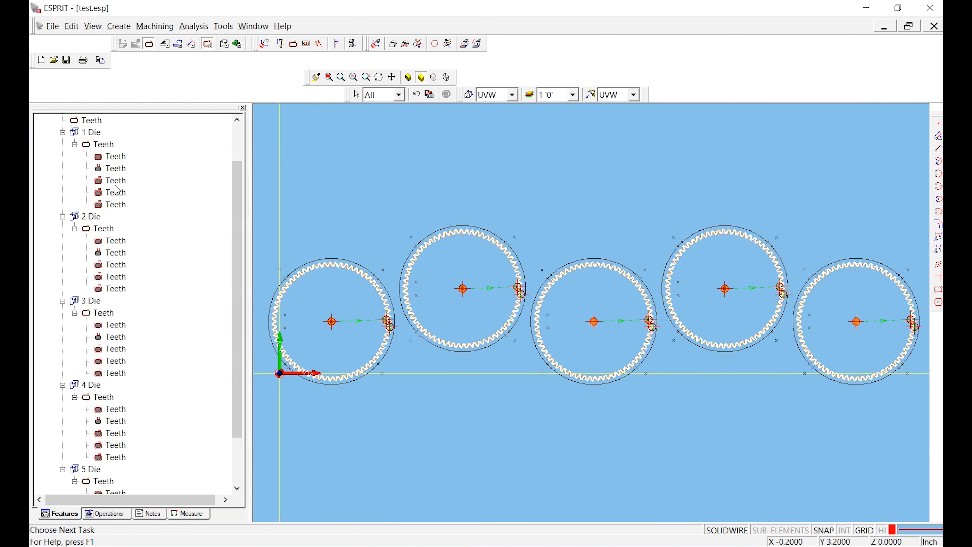
Collapse some of the dies' operation lists and examine the rough, cut-off and skim cuts under 1 Die
scroll(92, 216, "down", 3)
scroll(90, 221, "up", 3)
left_click(75, 193)
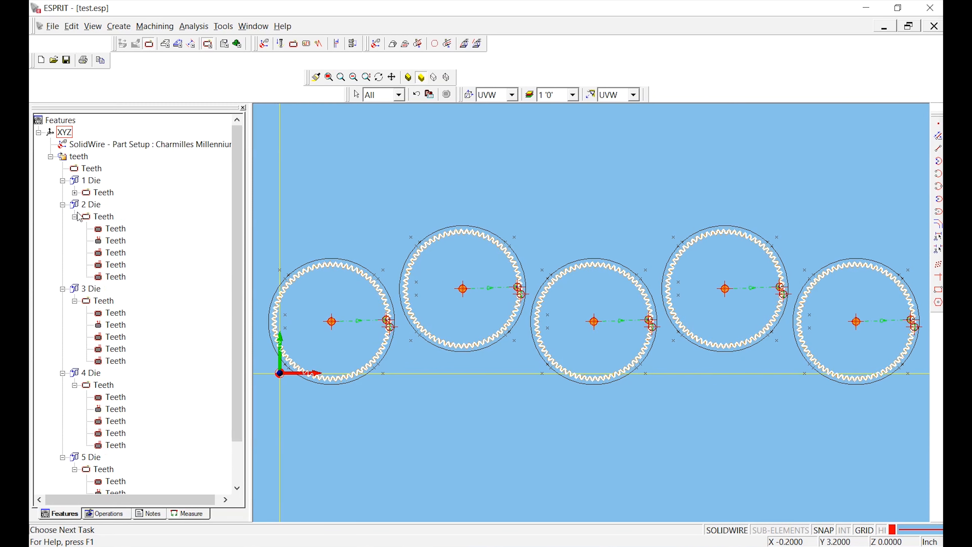
left_click(75, 217)
left_click(75, 240)
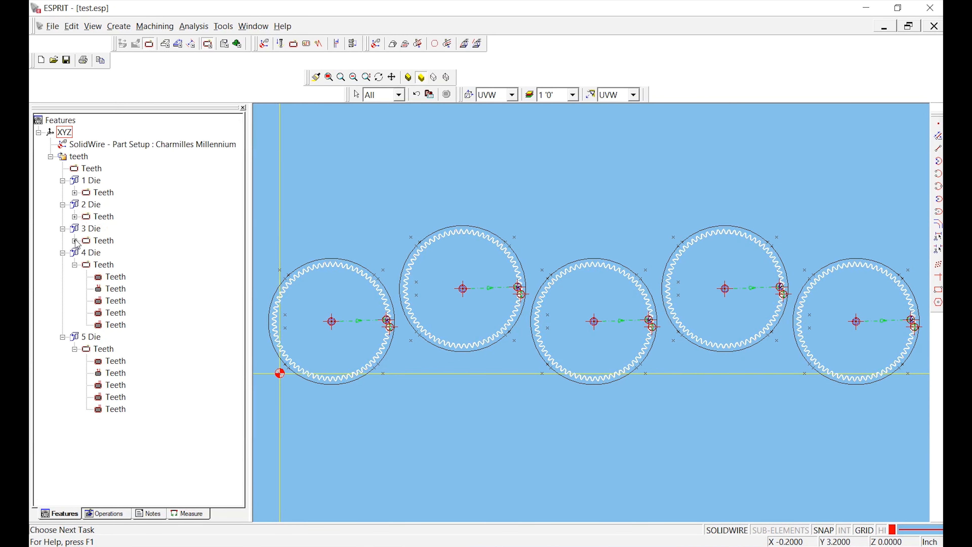
left_click(75, 193)
left_click(112, 205)
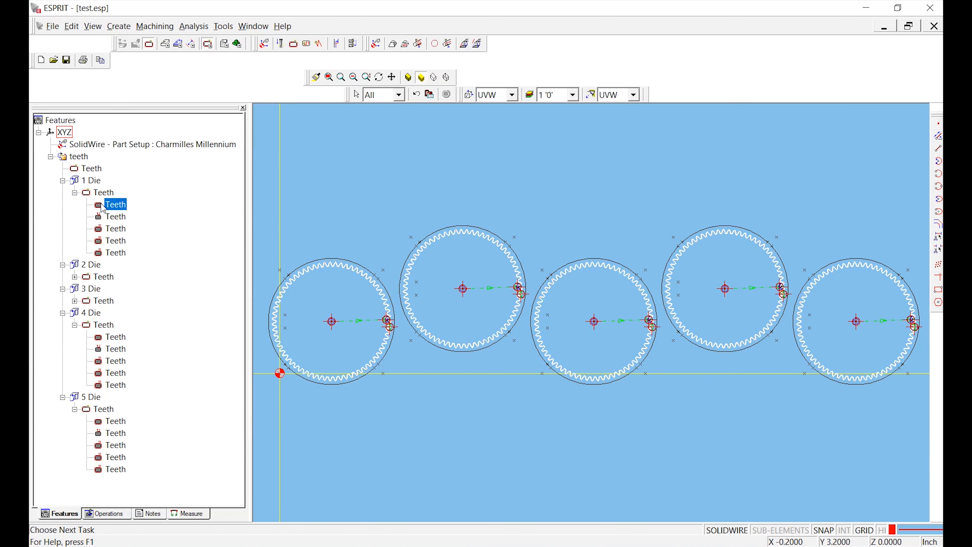
left_click(116, 218)
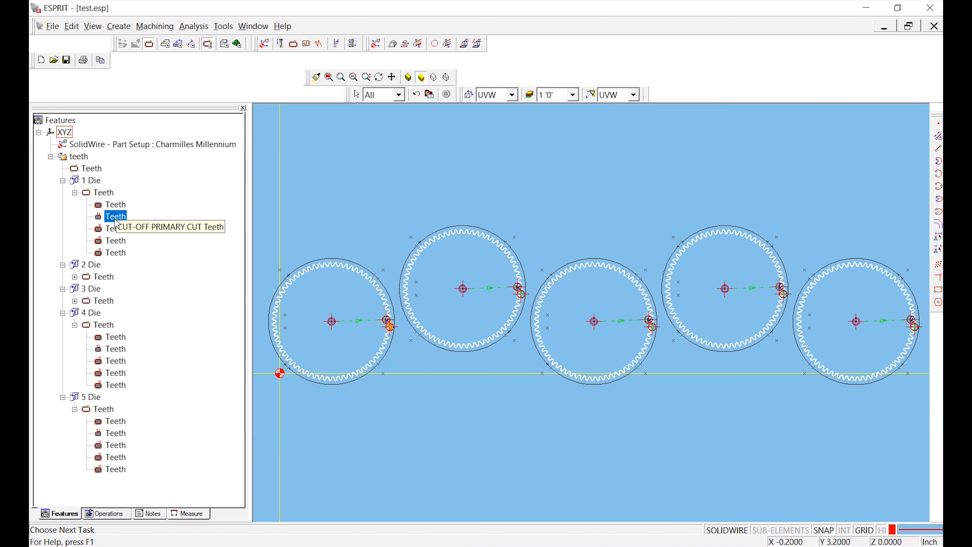
left_click(117, 230)
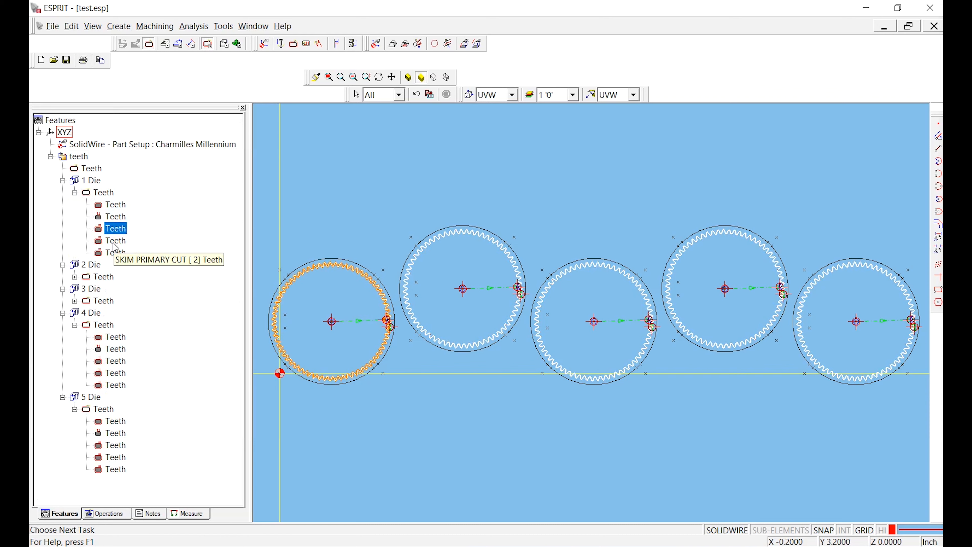
left_click(118, 253)
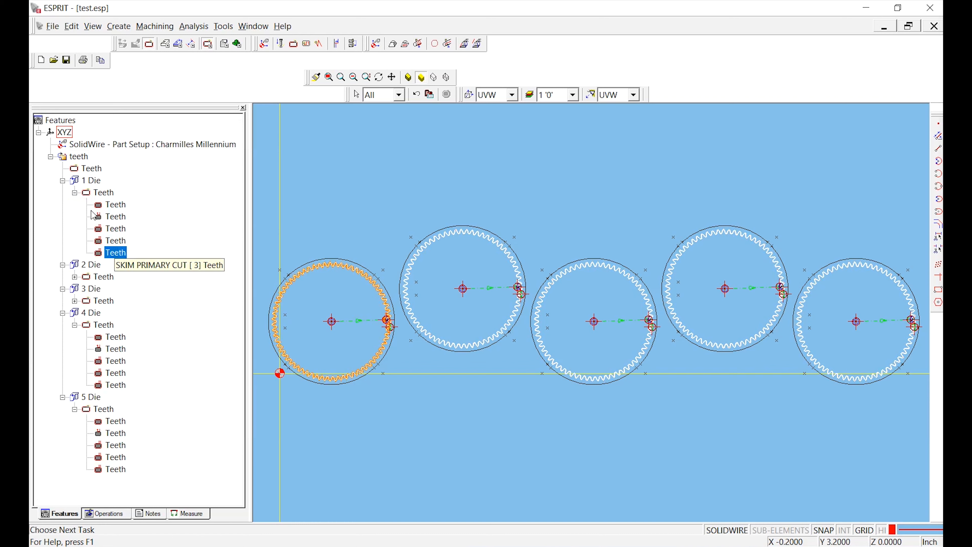
left_click(108, 206)
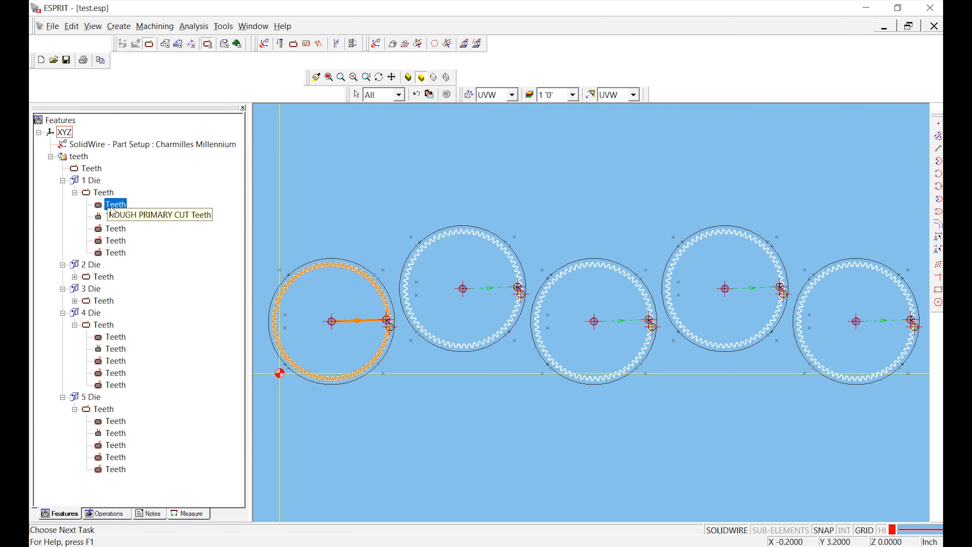
Examine the machining order of the Teeth operations one by one in the operations list, starting from operation 3
left_click(111, 514)
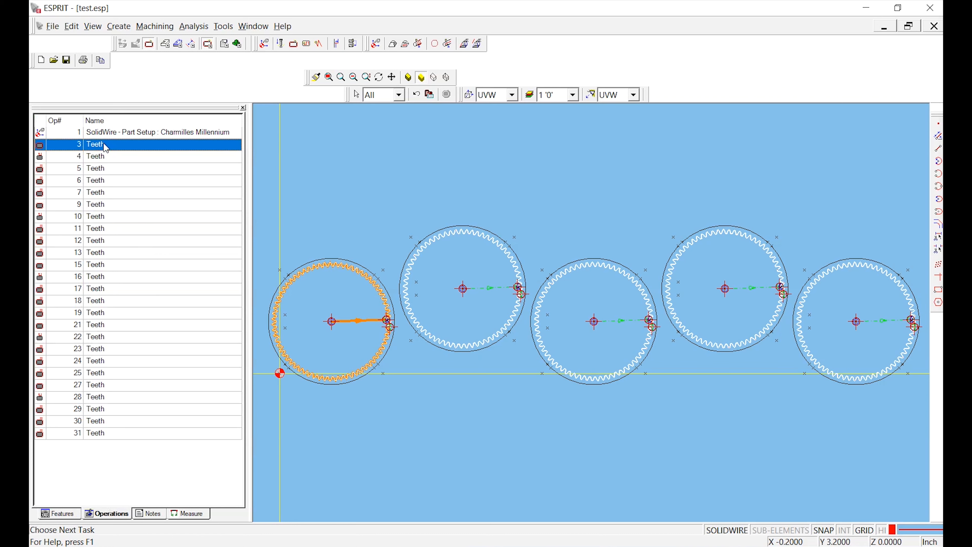
key("Down")
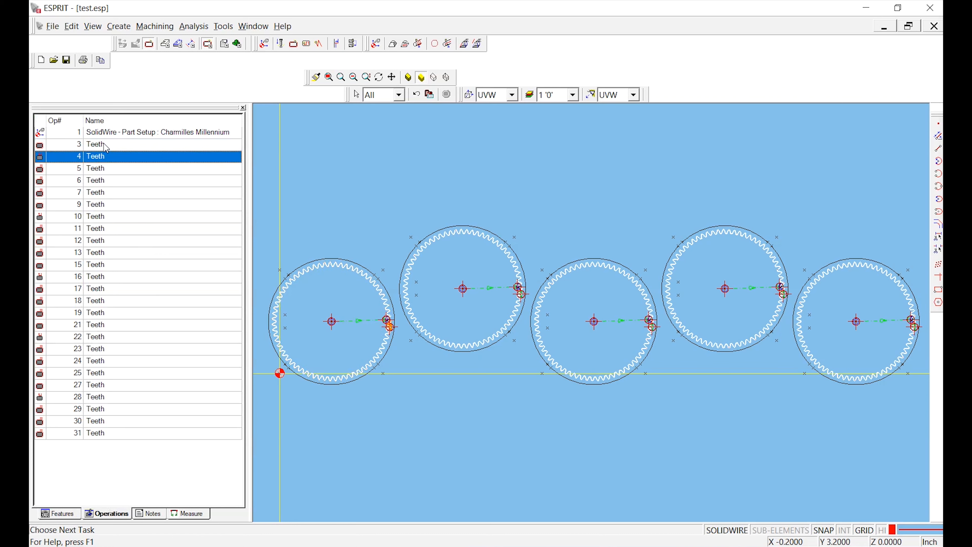
key("Down")
key("Down")
key("Down")
key("Down")
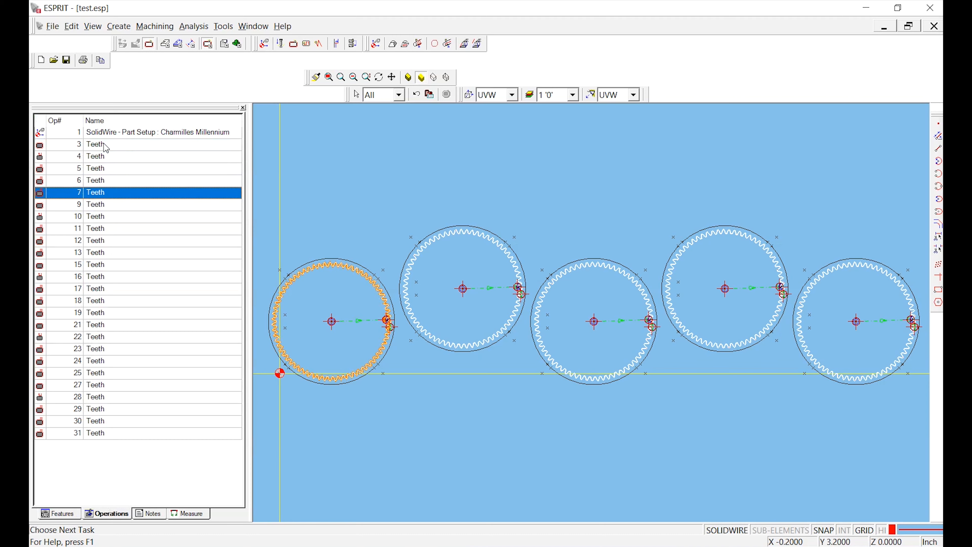
key("Down")
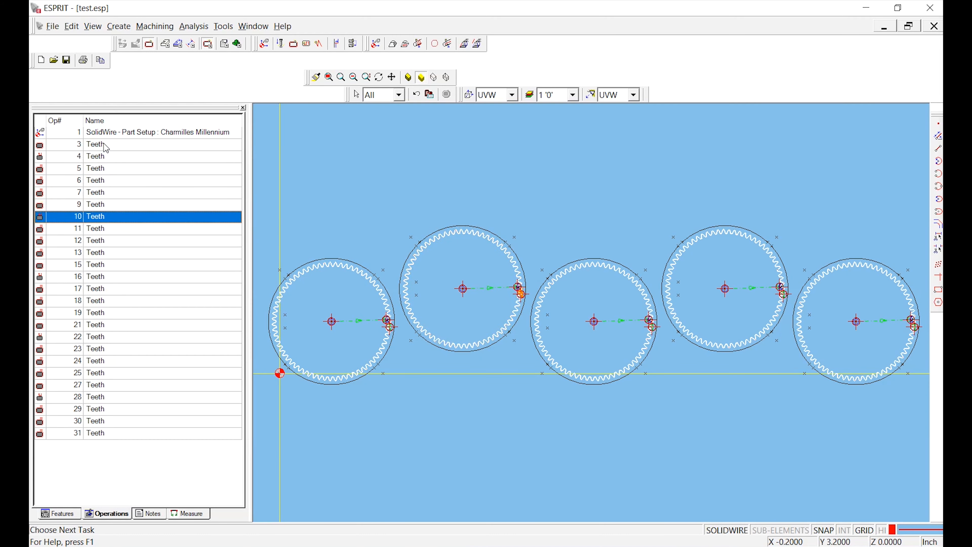
key("Down")
key("Down")
key("Down")
key("Down")
key("Up")
key("Up")
key("Up")
key("Up")
key("Up")
key("Up")
key("Up")
key("Up")
key("Up")
key("Up")
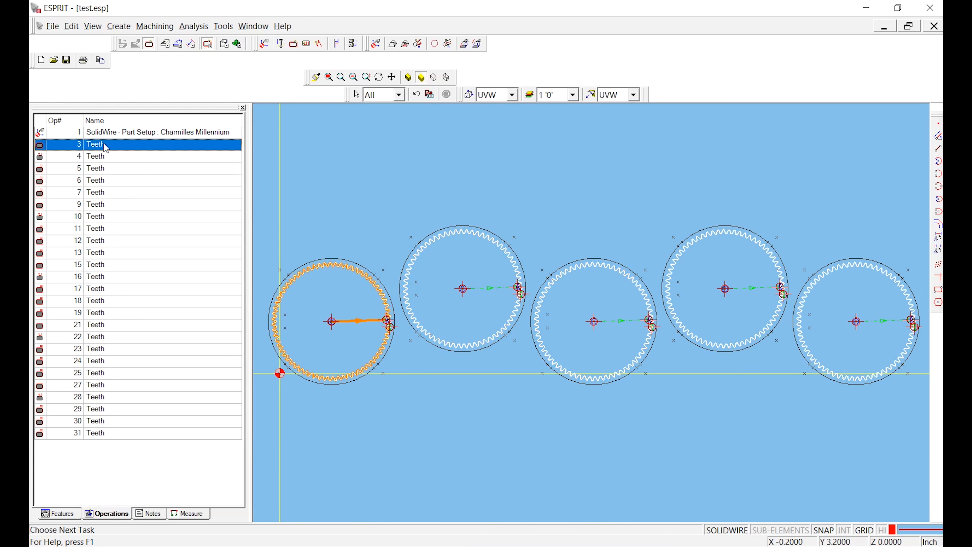
key("Up")
key("Down")
key("Down")
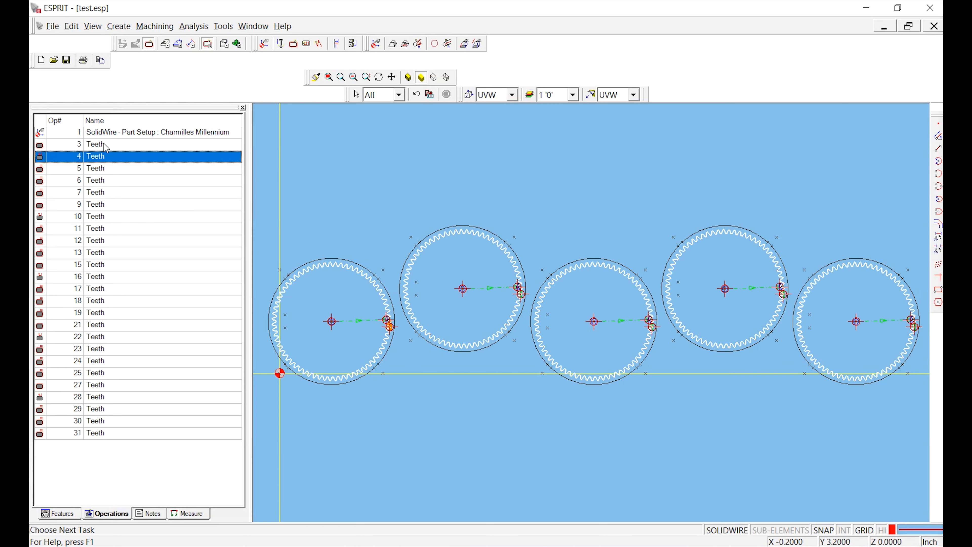
key("Down")
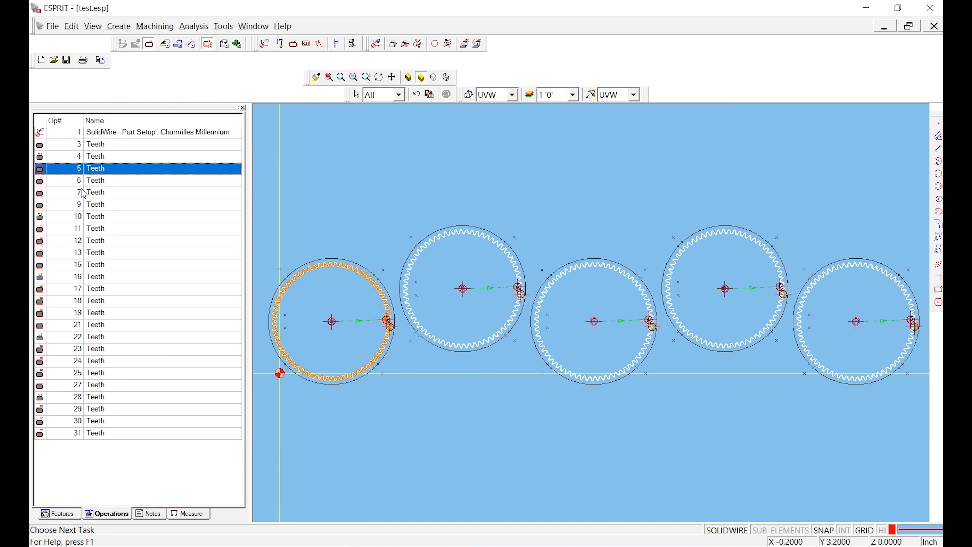
Reorder the rough cuts of the other four gears, operations 9, 15, 21 and 27, directly after operation 3
left_click(100, 206)
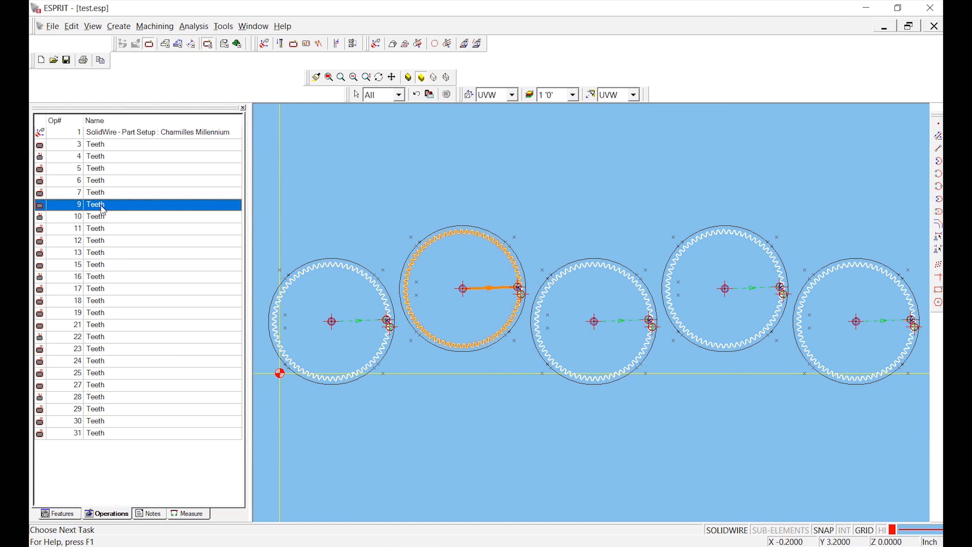
left_click_drag(101, 206, 99, 147)
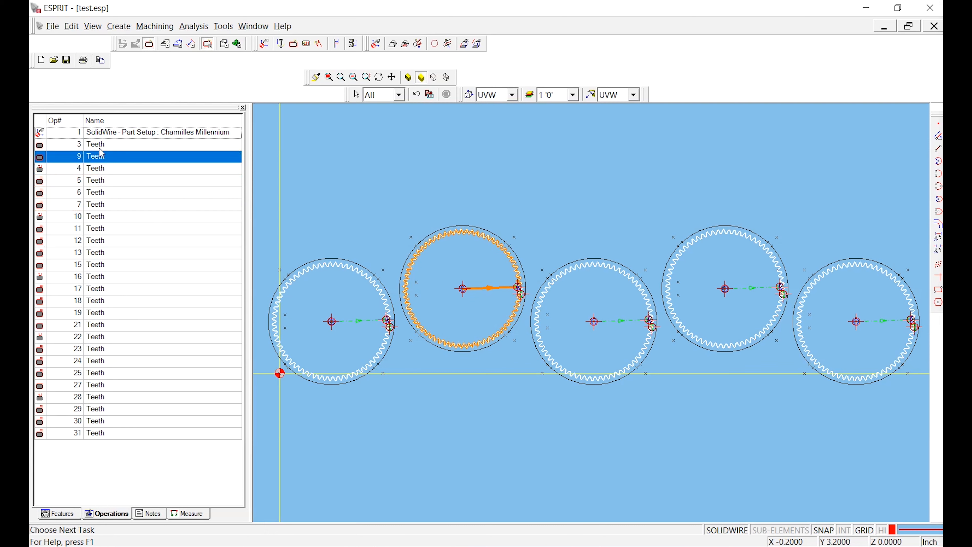
left_click_drag(99, 267, 111, 161)
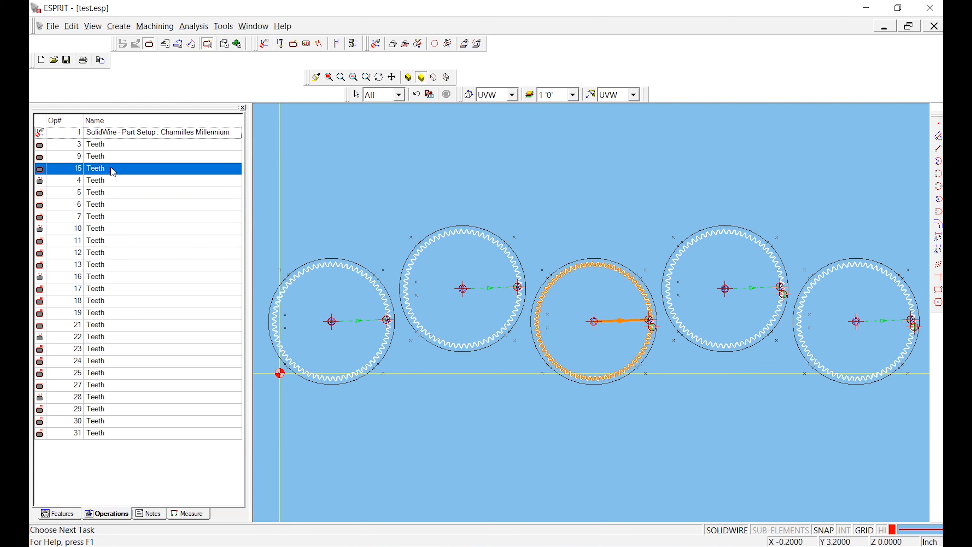
left_click_drag(105, 330, 103, 171)
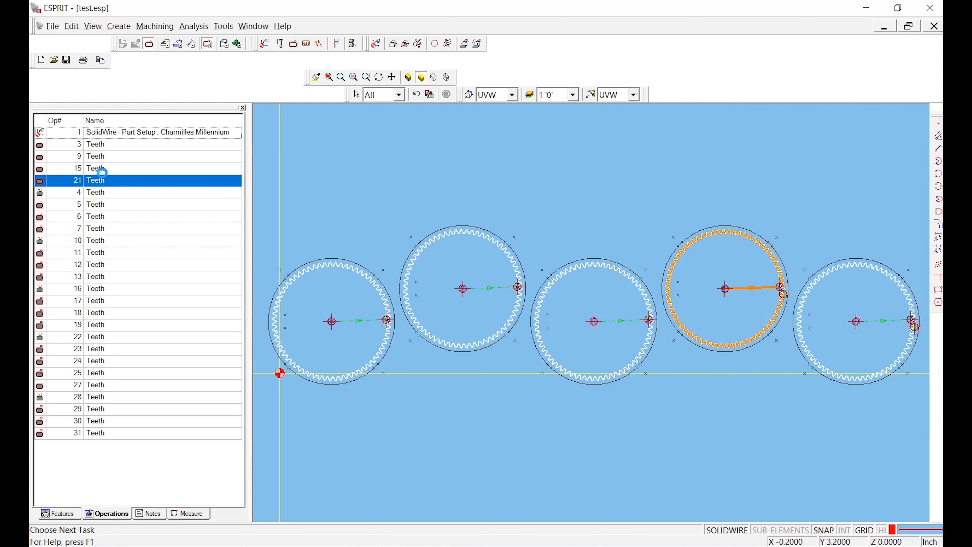
left_click(111, 386)
left_click_drag(111, 390, 110, 188)
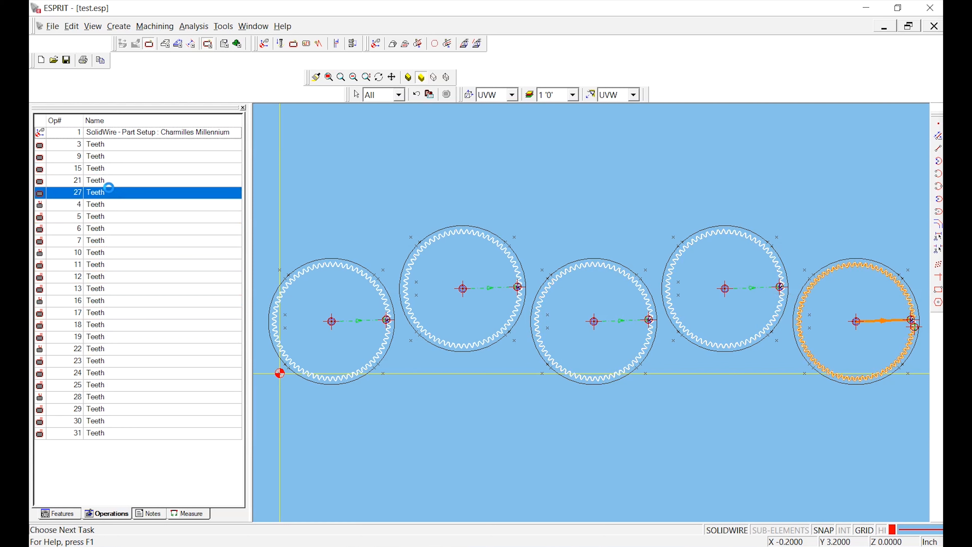
Check the order of the operations from the first gear's rough cut through operation 5
left_click(116, 147)
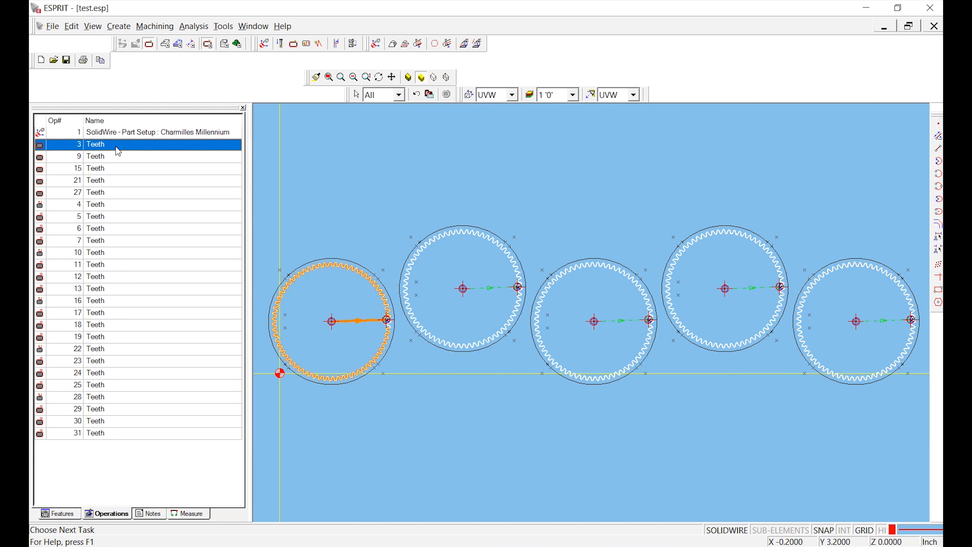
key("Down")
key("Down")
key("Down")
key("Down")
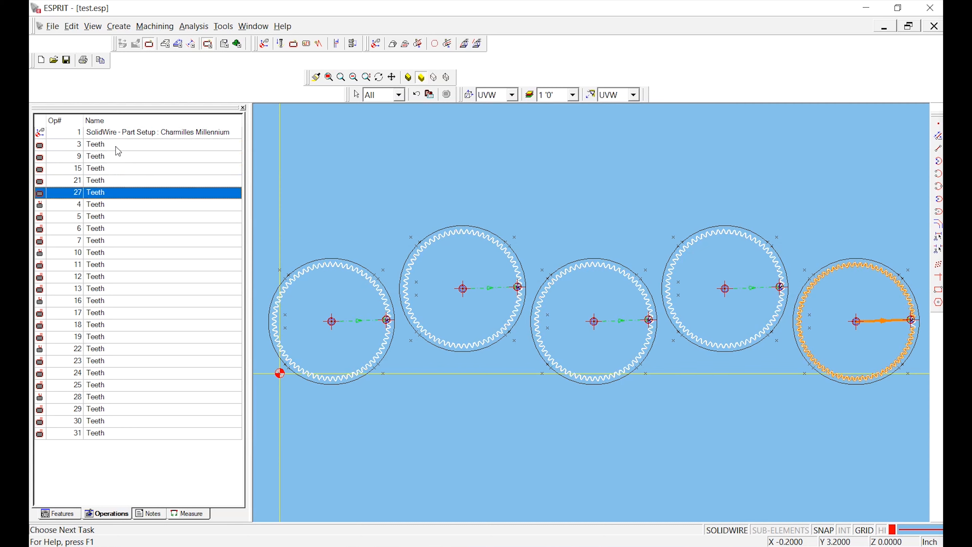
key("Down")
key("Down")
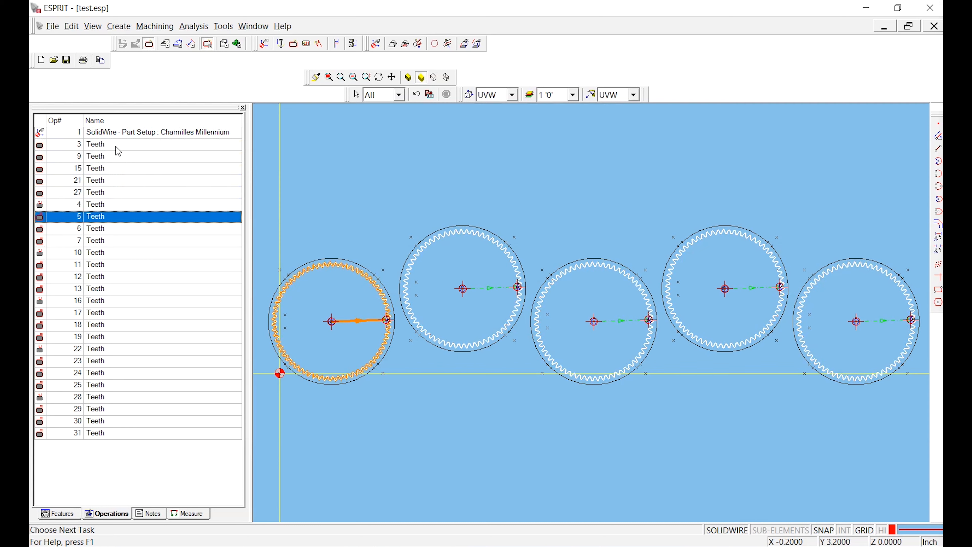
Reorder the cut-offs of the other four gears, operations 10, 16, 22 and 28, directly after operation 4
left_click_drag(120, 256, 124, 210)
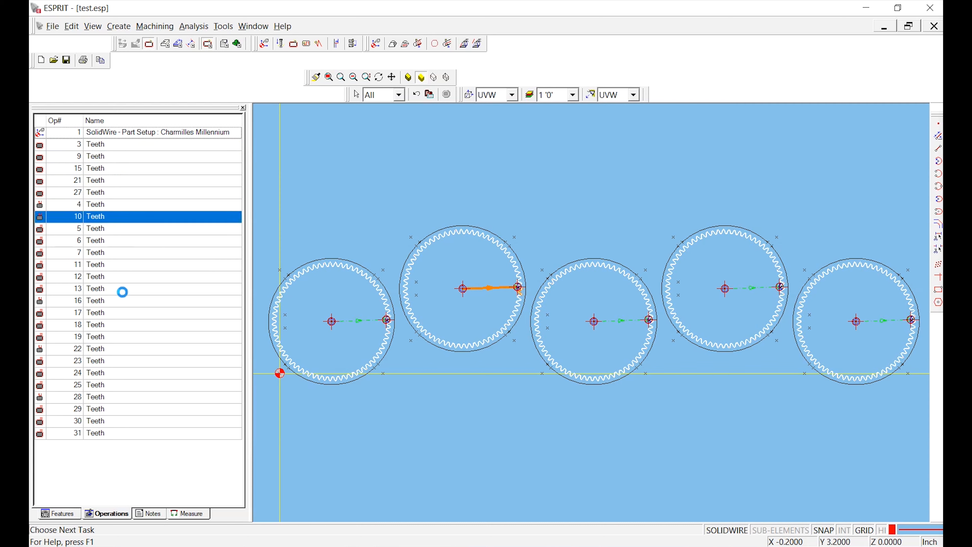
left_click_drag(123, 297, 124, 226)
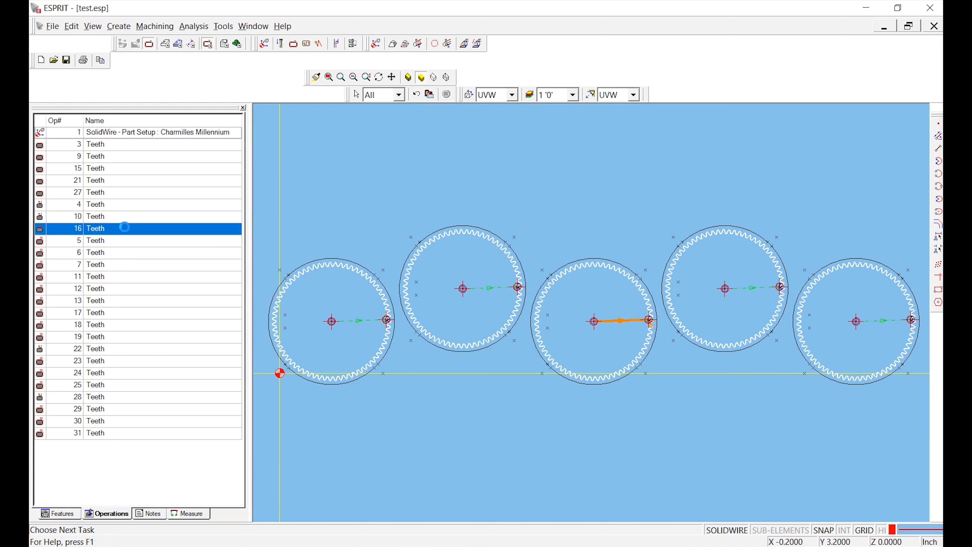
left_click_drag(119, 352, 120, 234)
left_click(121, 397)
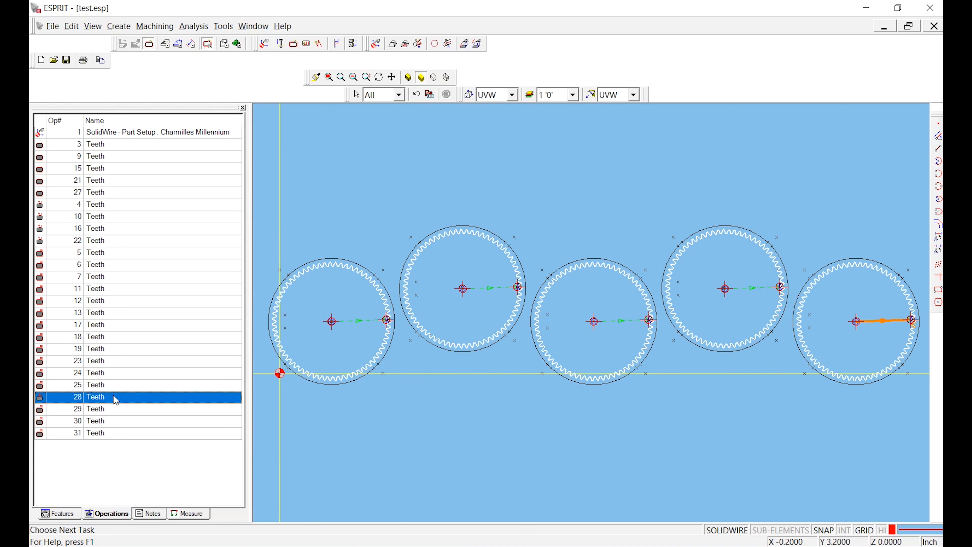
left_click_drag(122, 401, 119, 245)
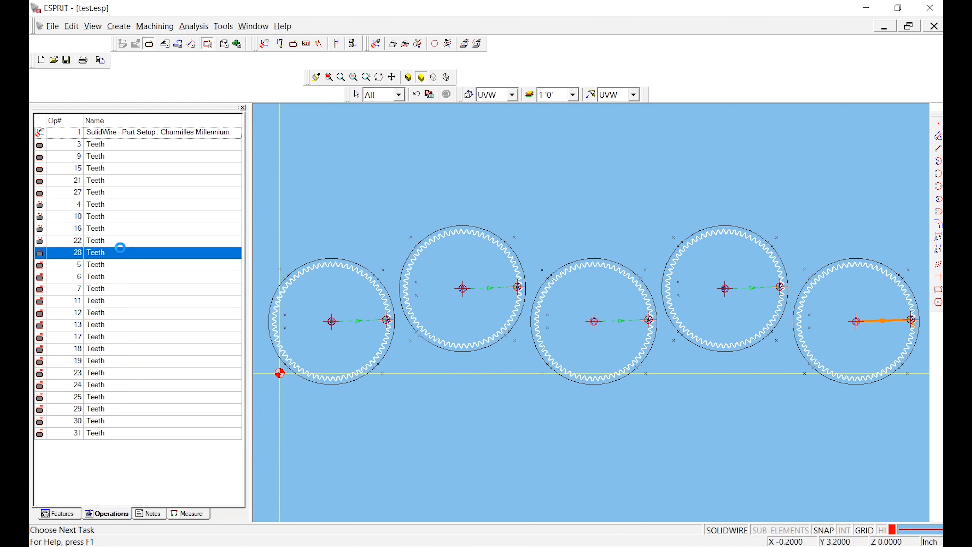
Review the reordered sequence of rough cuts and cut-offs on all five gears through to operation 6
left_click(117, 146)
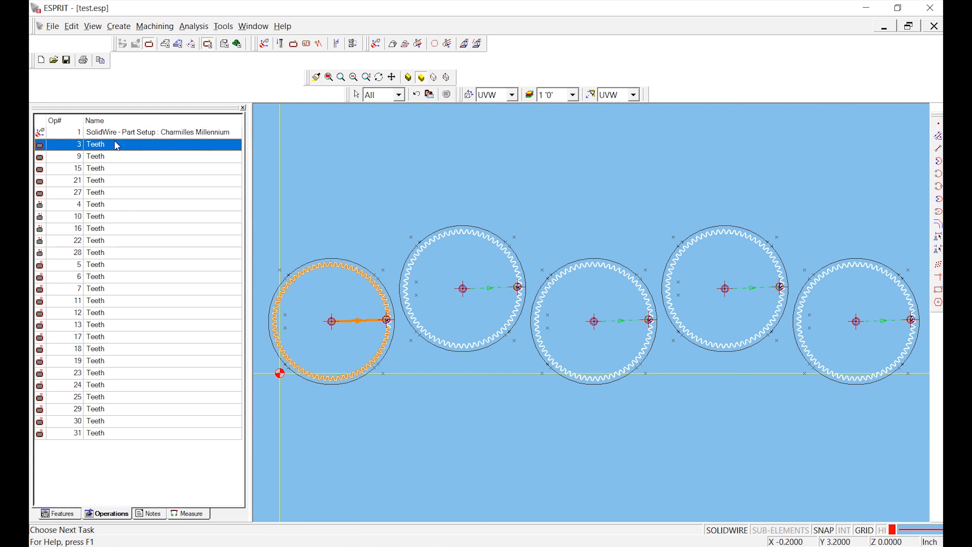
key("Down")
key("Down")
key("Down")
key("Down")
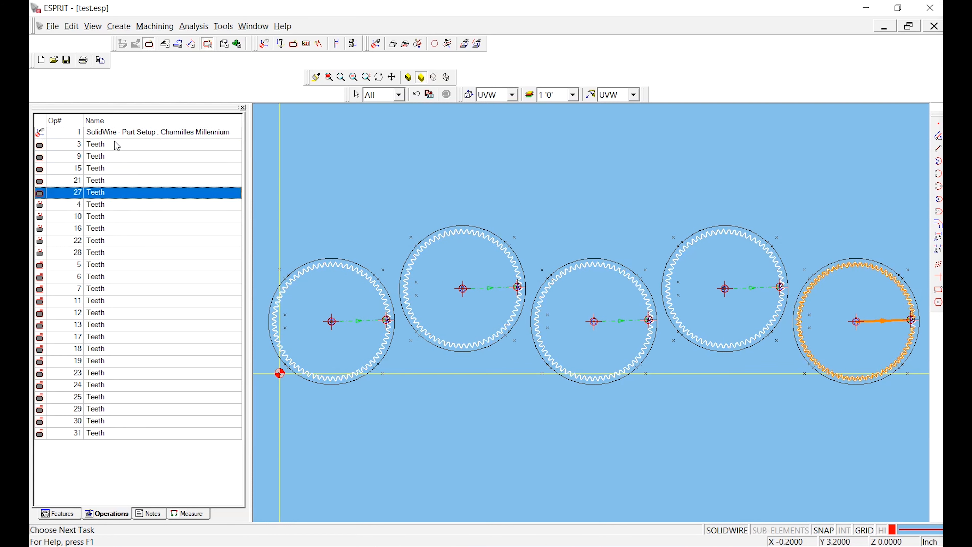
key("Down")
key("Down")
key("Down")
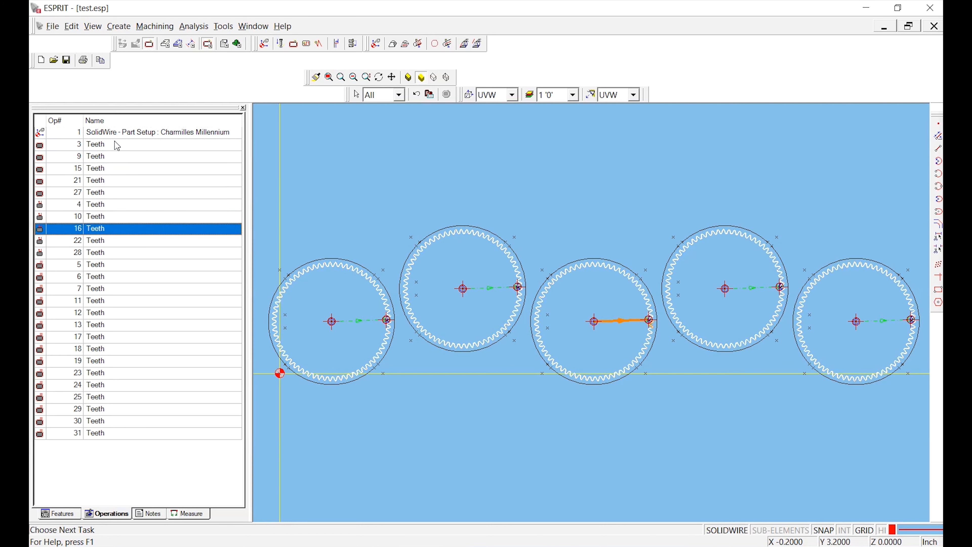
key("Down")
key("Down")
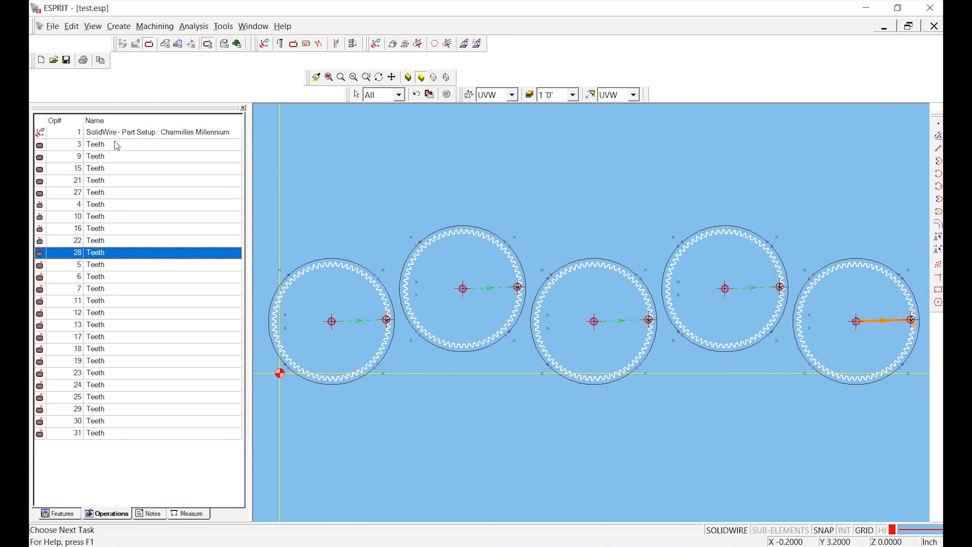
key("Down")
key("Down")
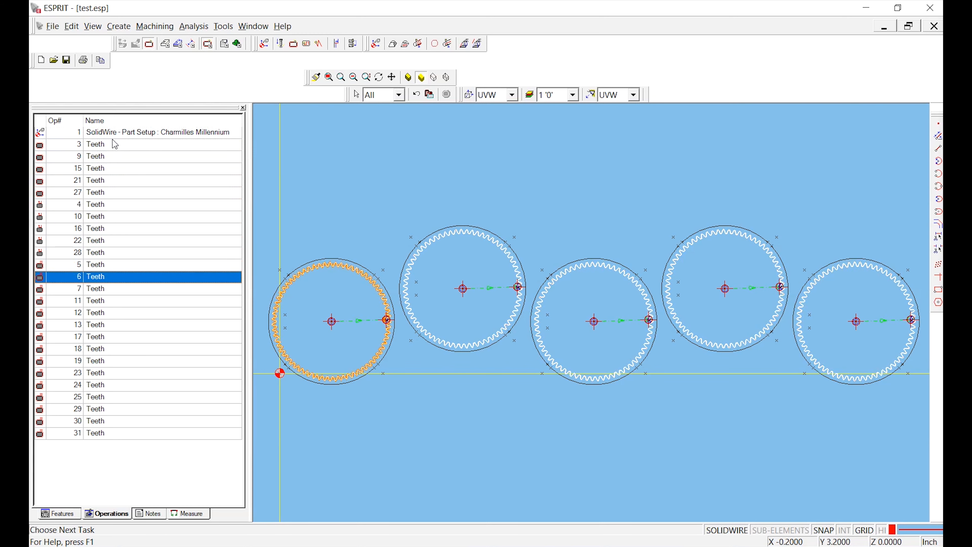
Set both the primary stop and the slug stop of the first gear's teeth contouring to Stop
left_click(61, 514)
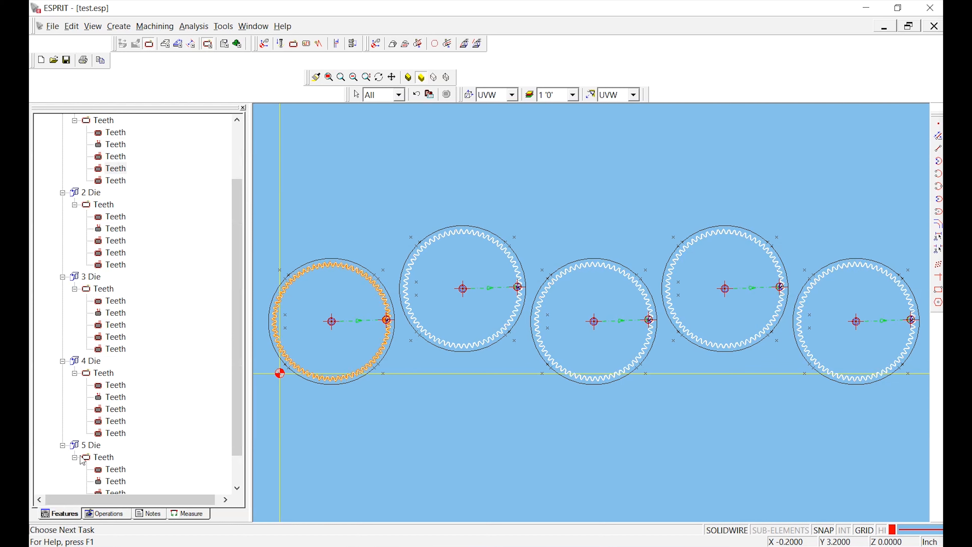
scroll(82, 462, "up", 2)
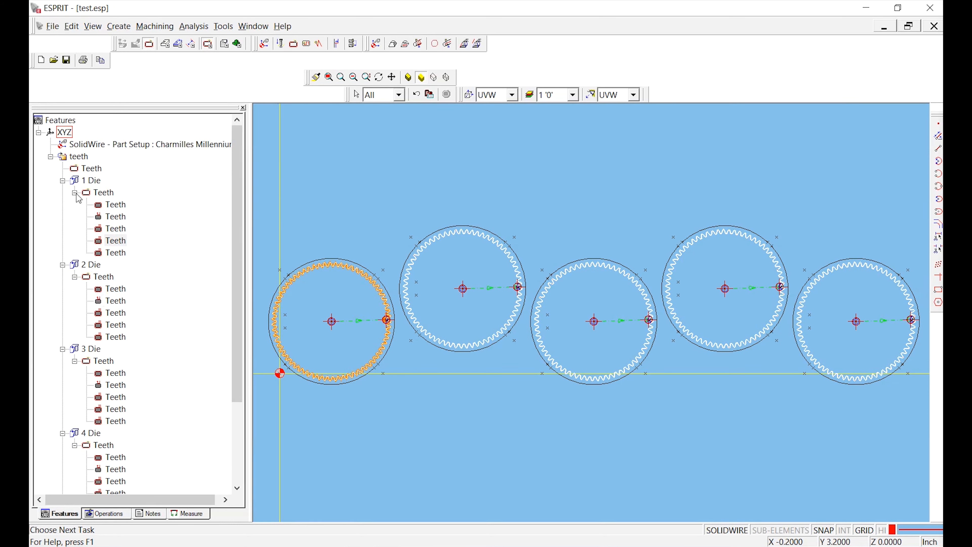
left_click(75, 172)
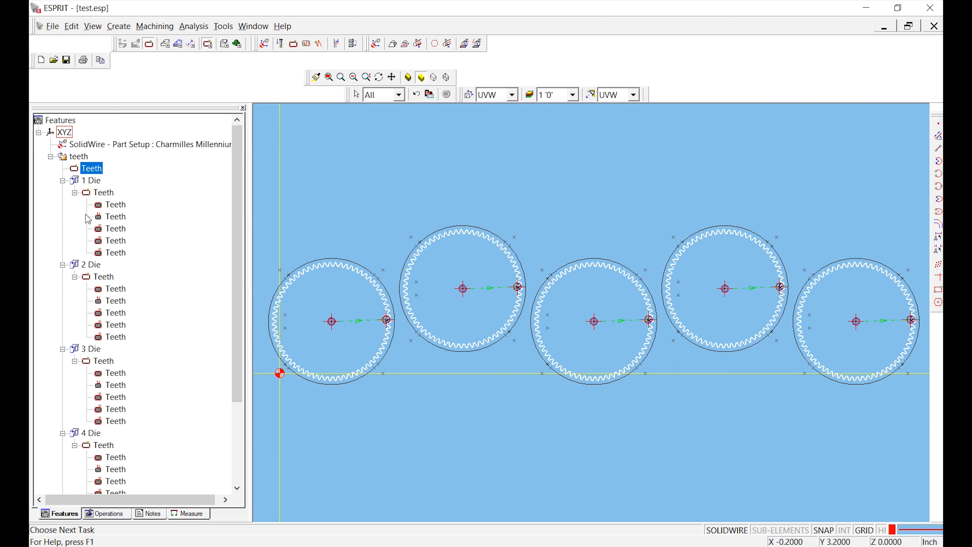
left_click(89, 194)
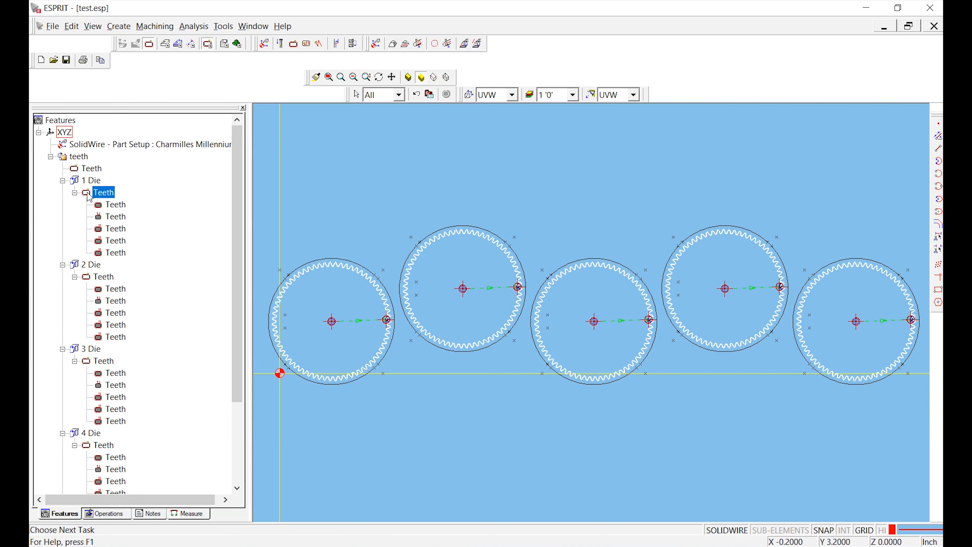
double_click(89, 195)
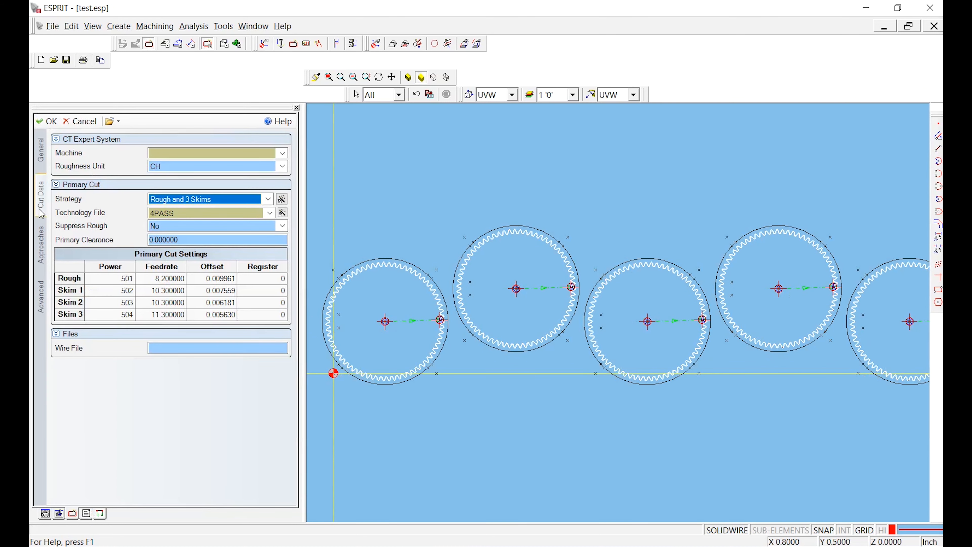
left_click(43, 161)
left_click(188, 349)
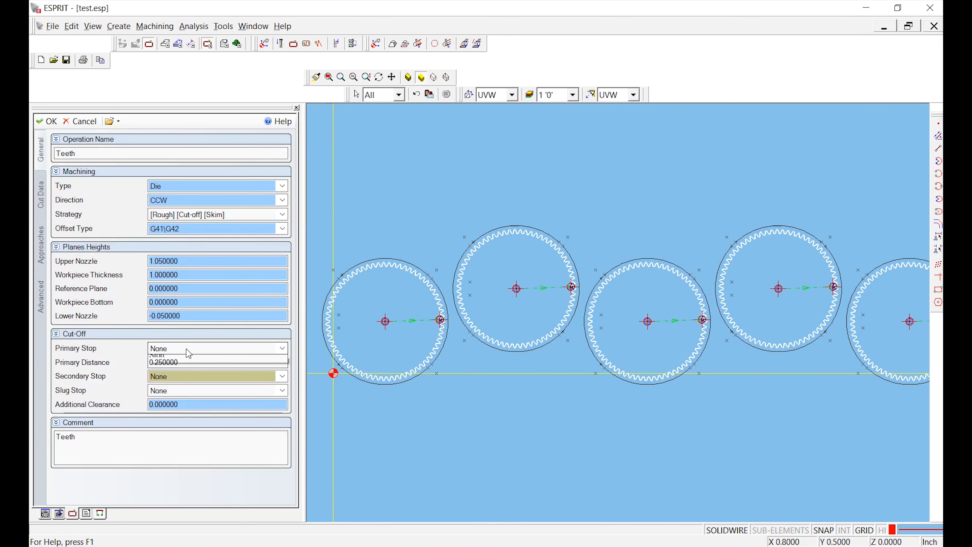
left_click(188, 379)
left_click(188, 391)
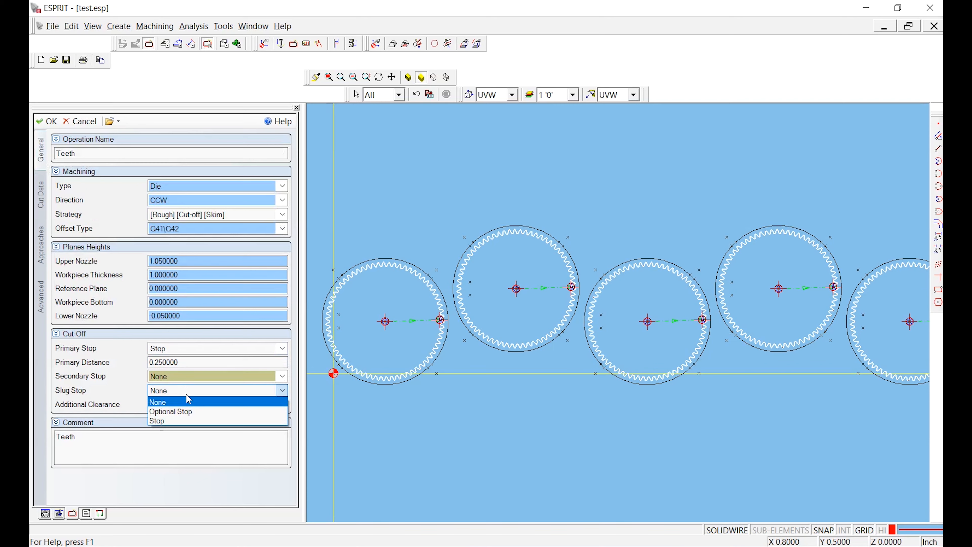
left_click(186, 422)
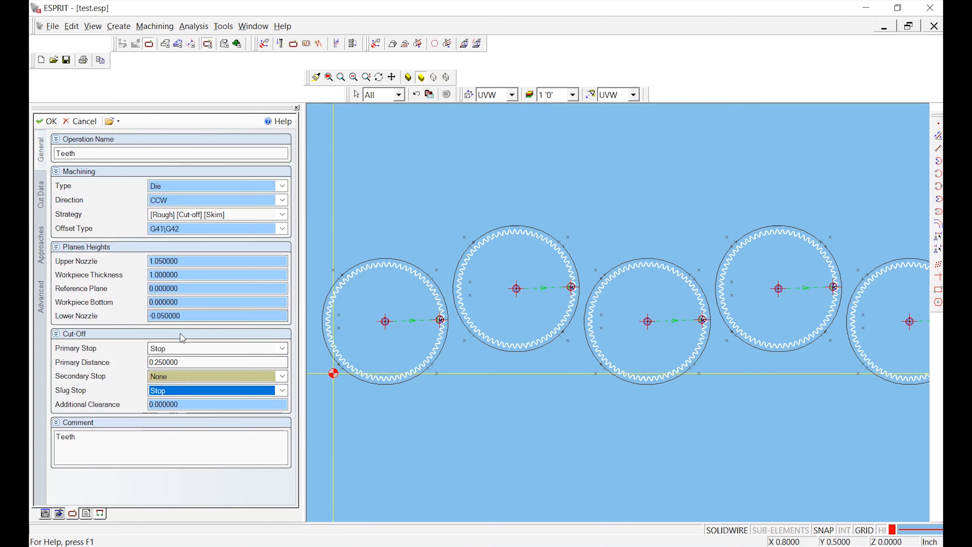
left_click(45, 124)
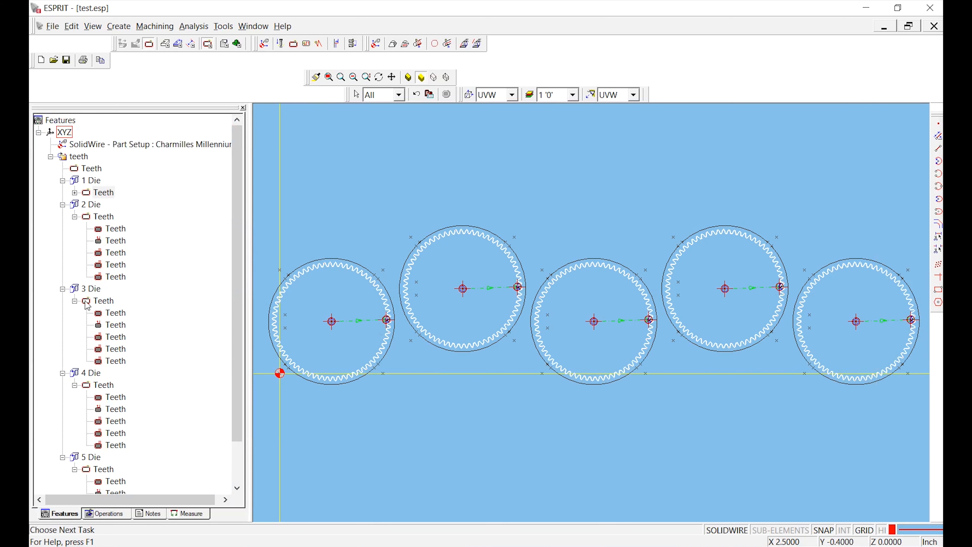
Check the second gear's cut-off settings and review the sequence of rough cuts and cut-offs from operation 3 through operation 28
double_click(88, 218)
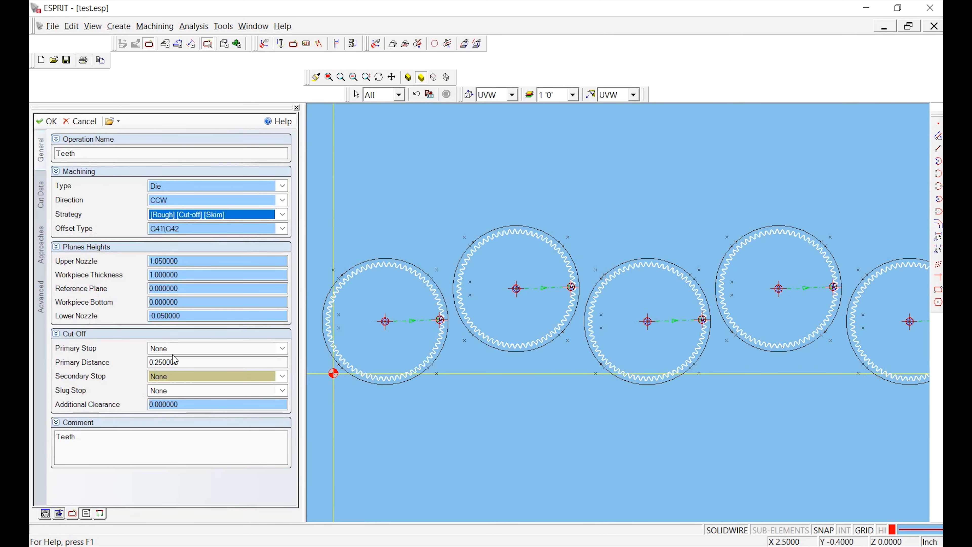
left_click(80, 123)
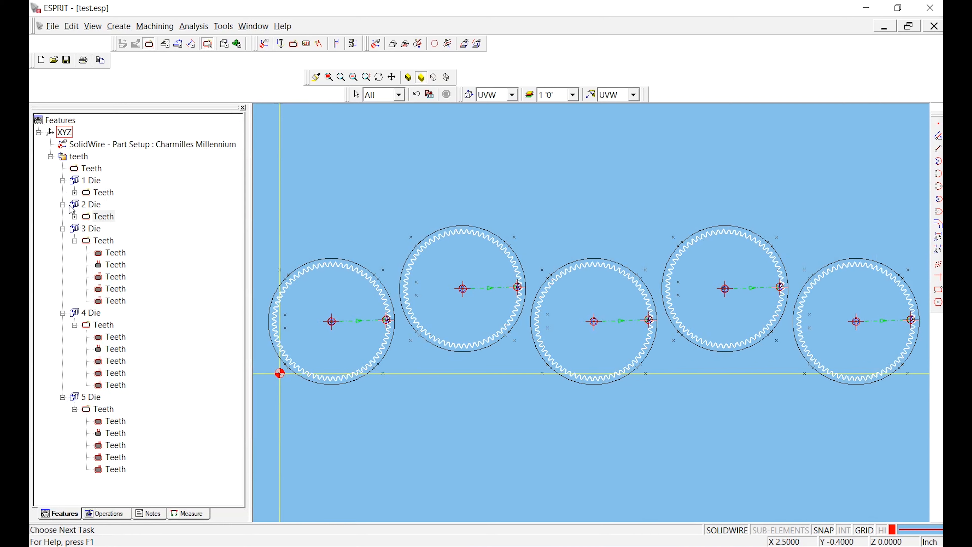
left_click(120, 513)
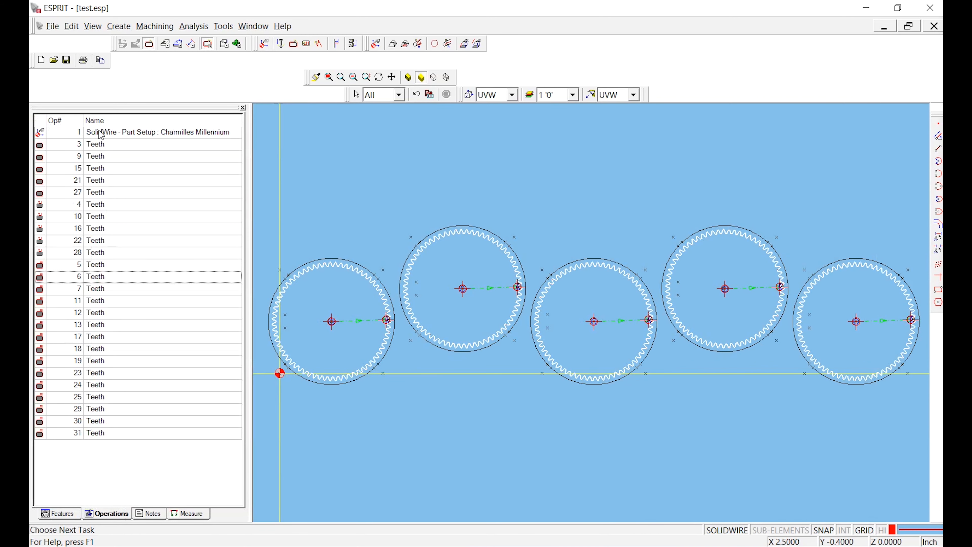
left_click(96, 146)
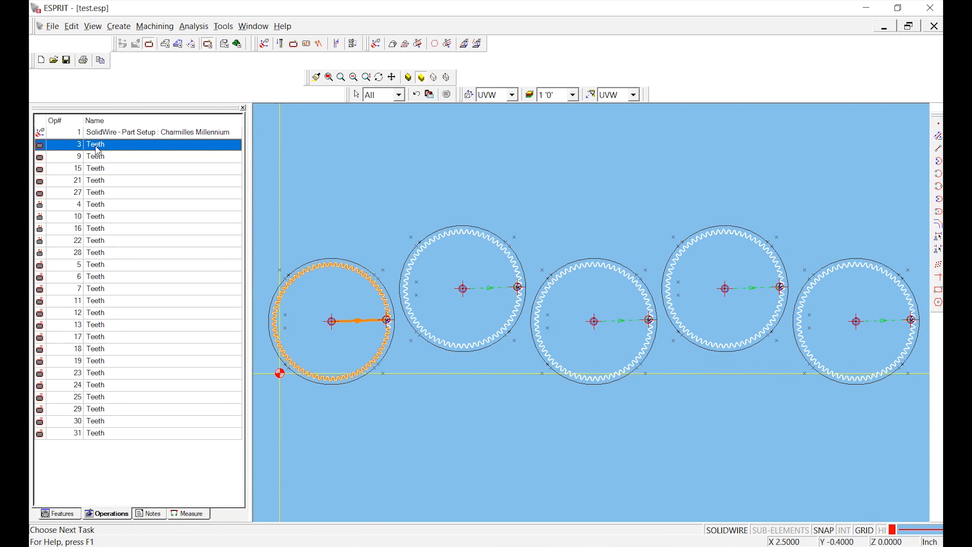
key("Down")
key("Down")
key("Down")
key("Down")
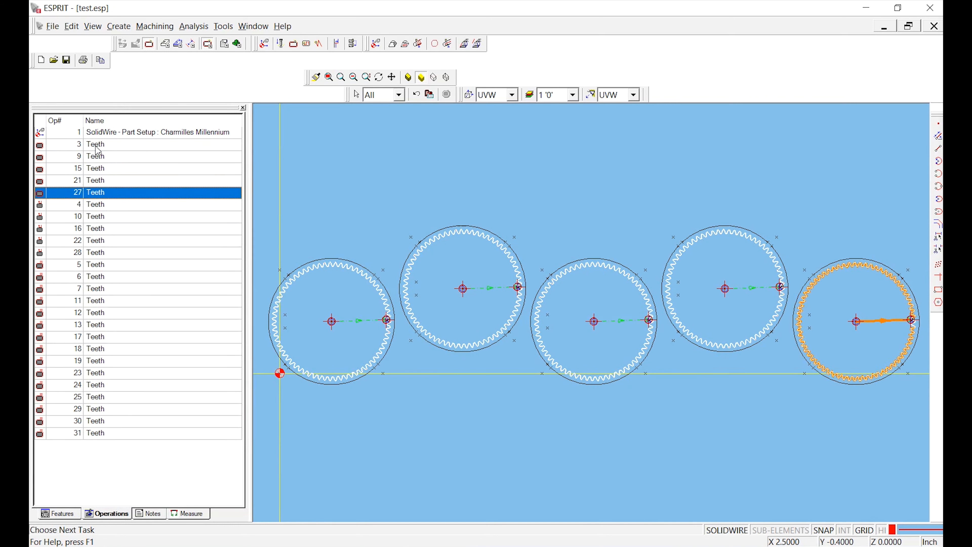
key("Down")
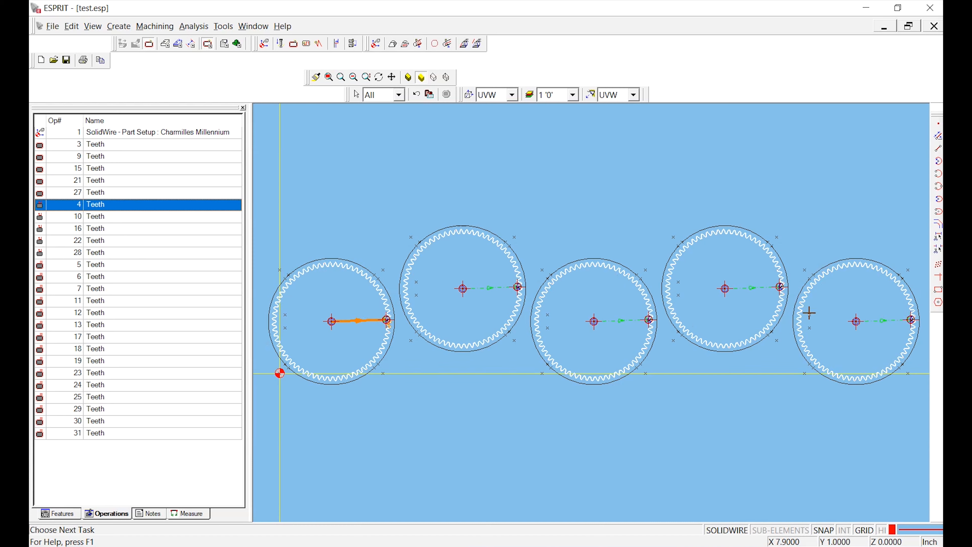
left_click(115, 219)
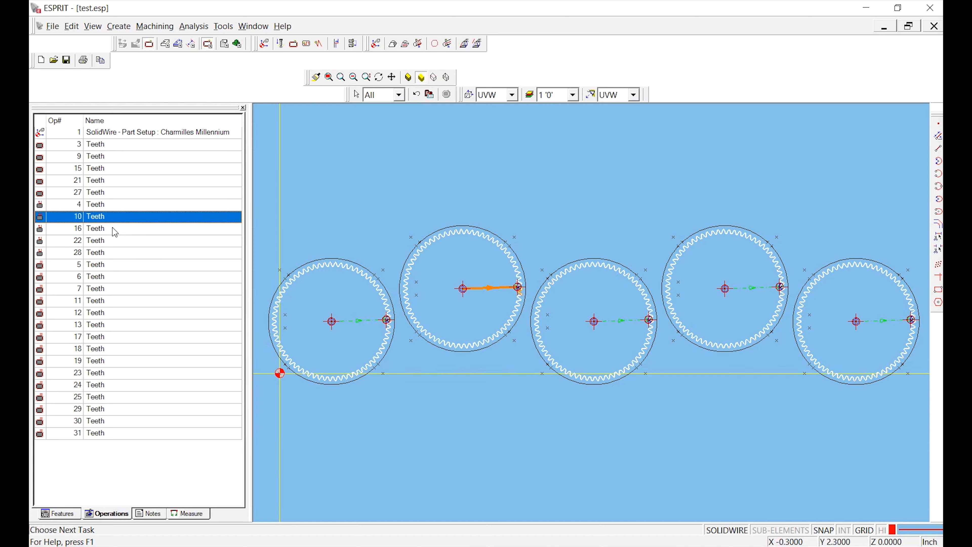
left_click(116, 230)
left_click(118, 253)
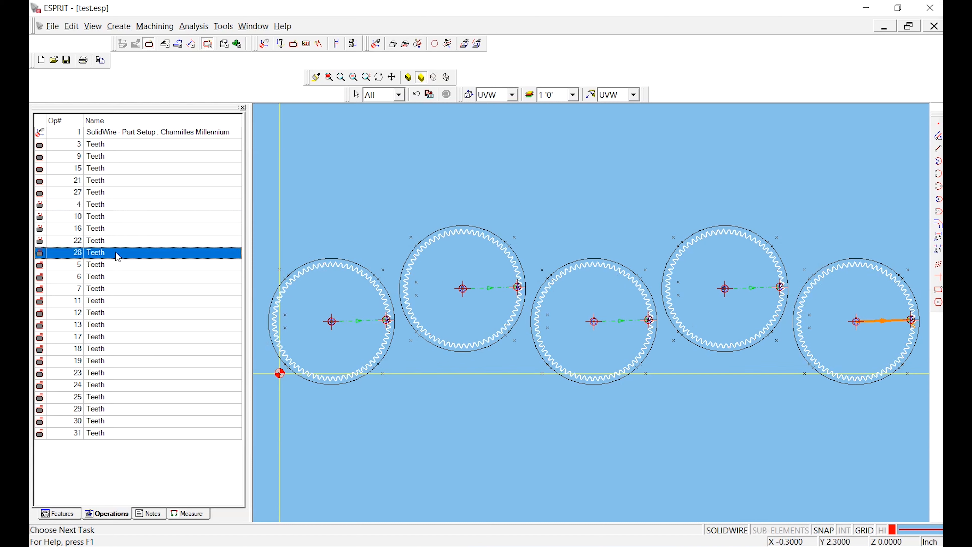
Set the slug stop of the first gear's teeth contouring back to None
left_click(61, 514)
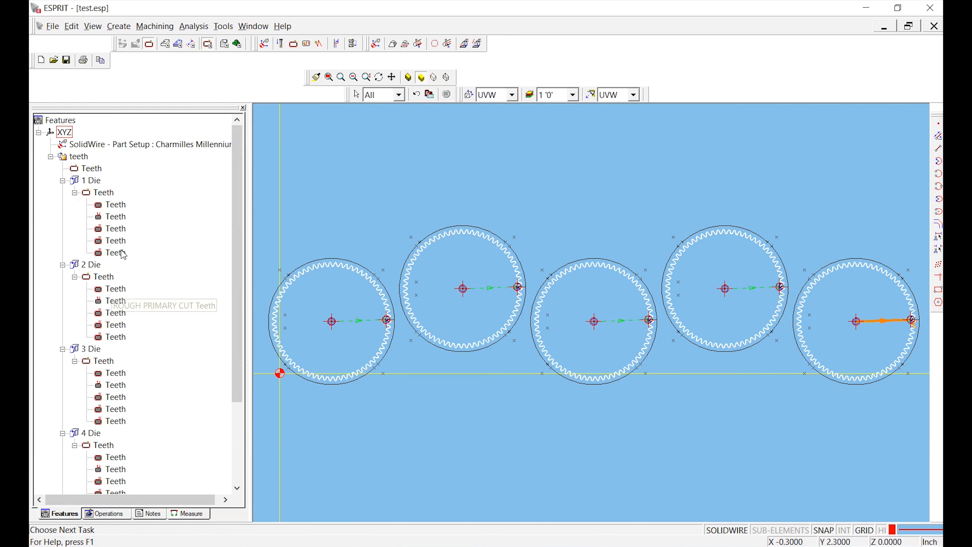
double_click(92, 192)
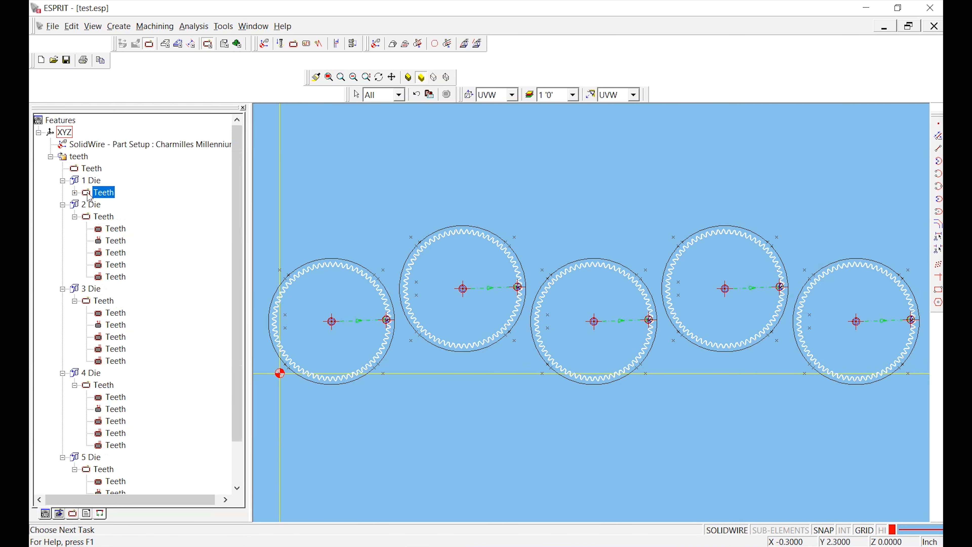
left_click(188, 391)
left_click(191, 402)
key("Return")
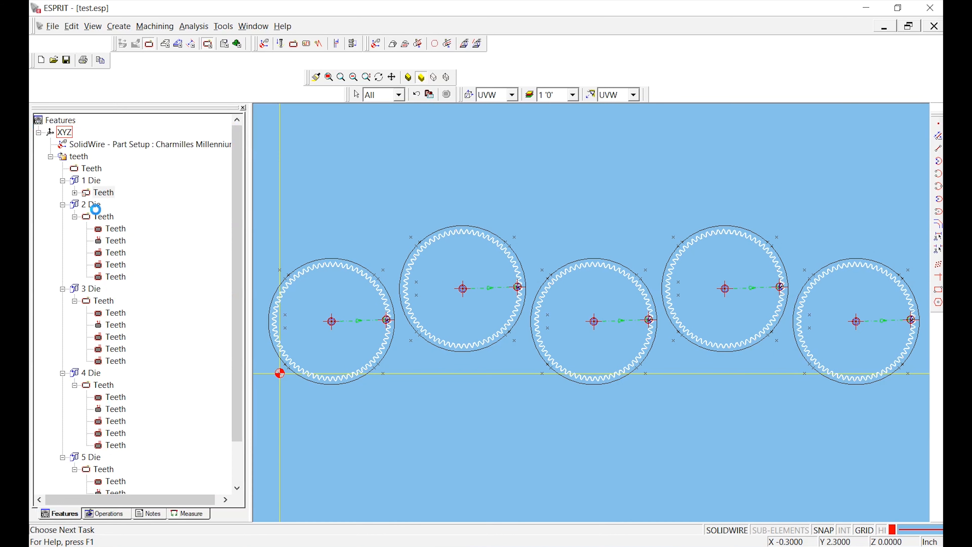
Set the slug stop of the fifth gear's teeth contouring to Stop
scroll(107, 294, "down", 2)
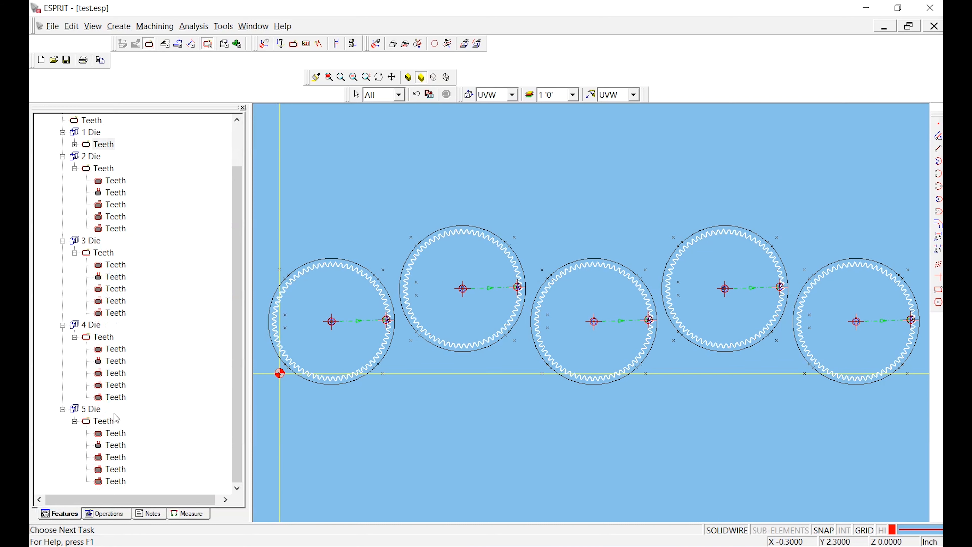
left_click(92, 424)
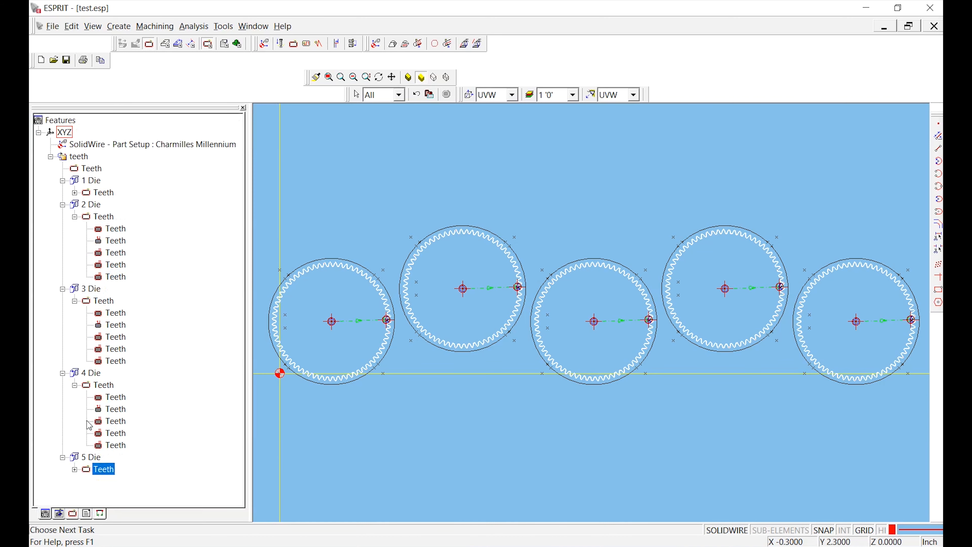
left_click(175, 398)
left_click(178, 419)
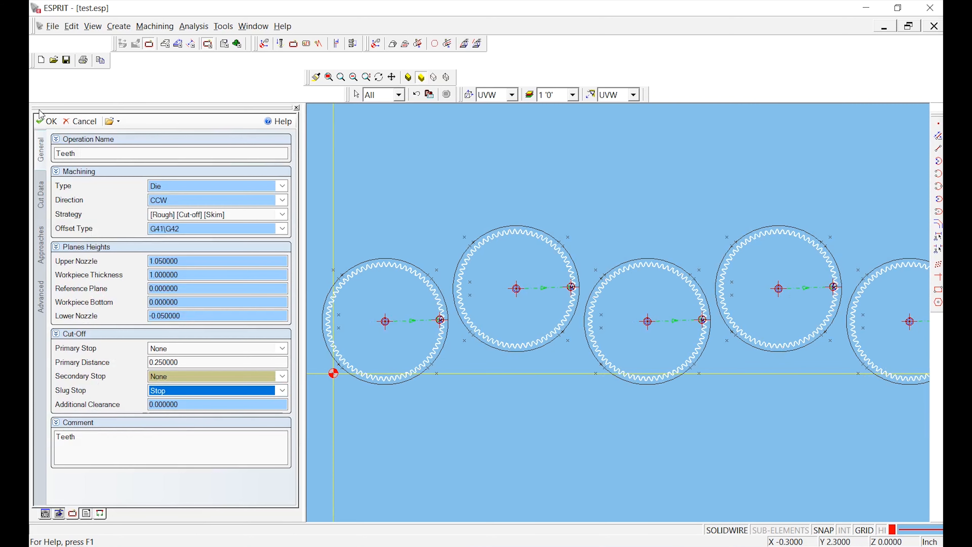
left_click(47, 120)
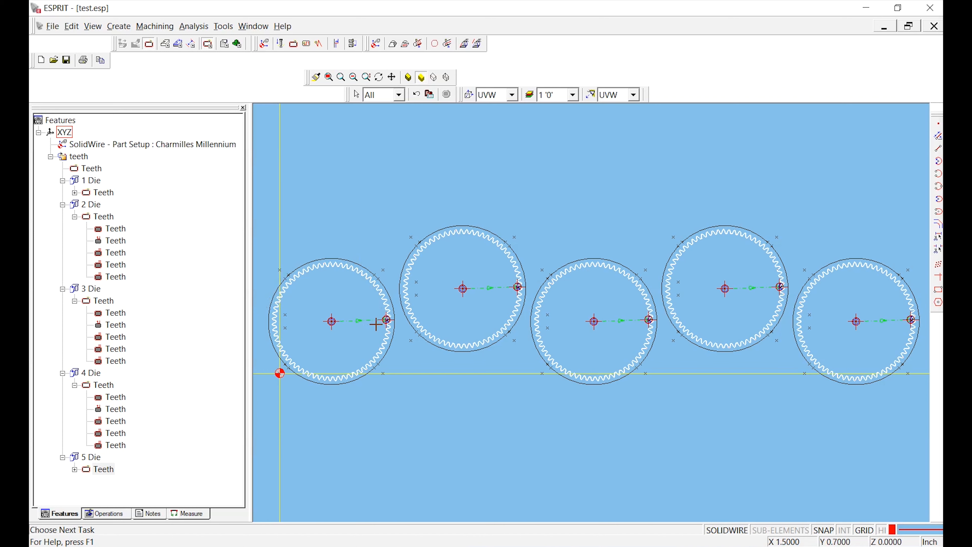
scroll(331, 324, "up", 5)
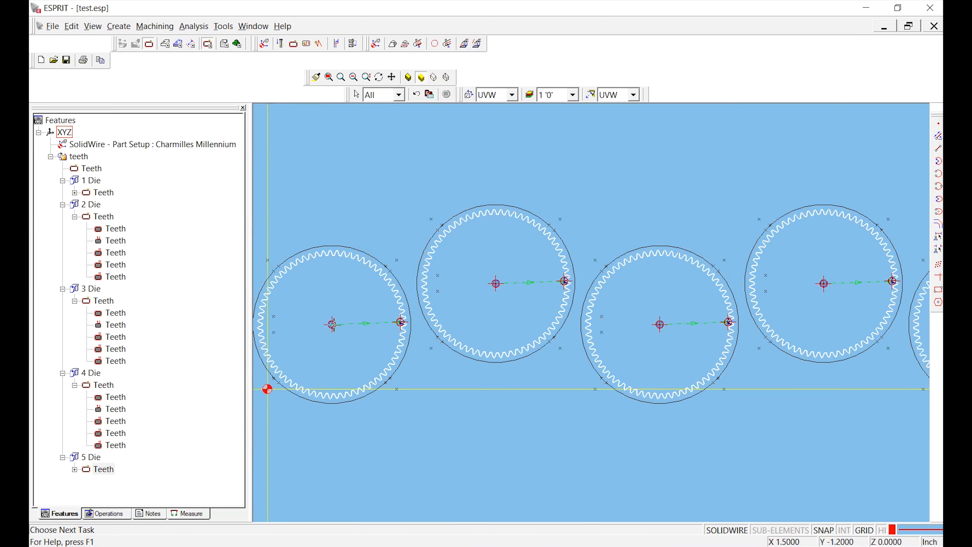
scroll(332, 325, "up", 1)
scroll(332, 325, "down", 1)
scroll(332, 326, "down", 3)
scroll(333, 326, "down", 4)
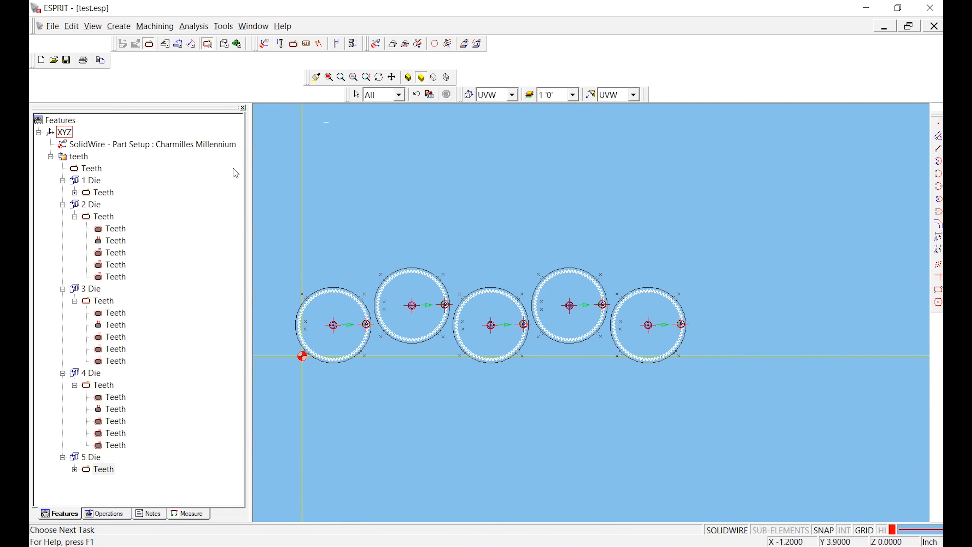
Post the advanced NC code to test.nc using the post processor CT-MILLENNIUM NOT-TNG MAY15th2015-NO-M15.asc
left_click(52, 27)
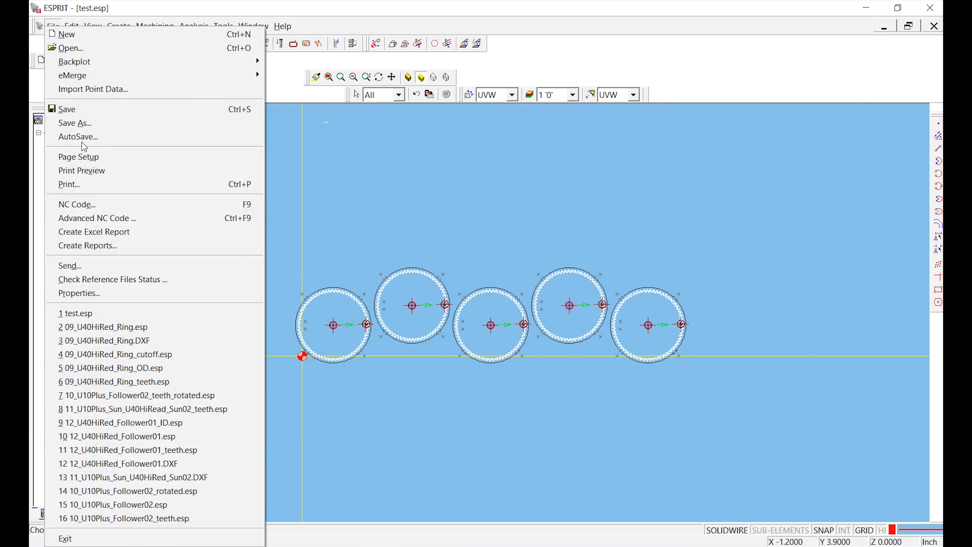
left_click(98, 219)
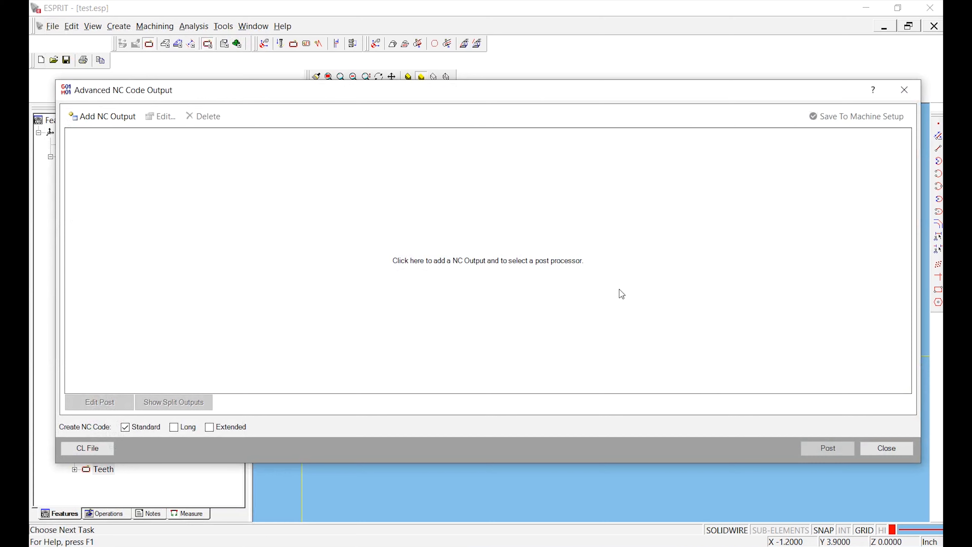
left_click(614, 285)
left_click(621, 203)
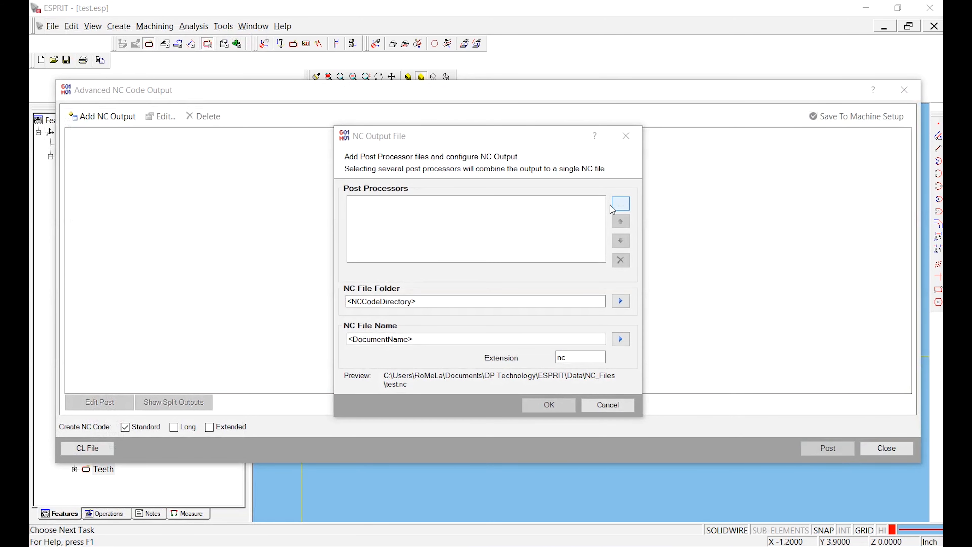
double_click(440, 316)
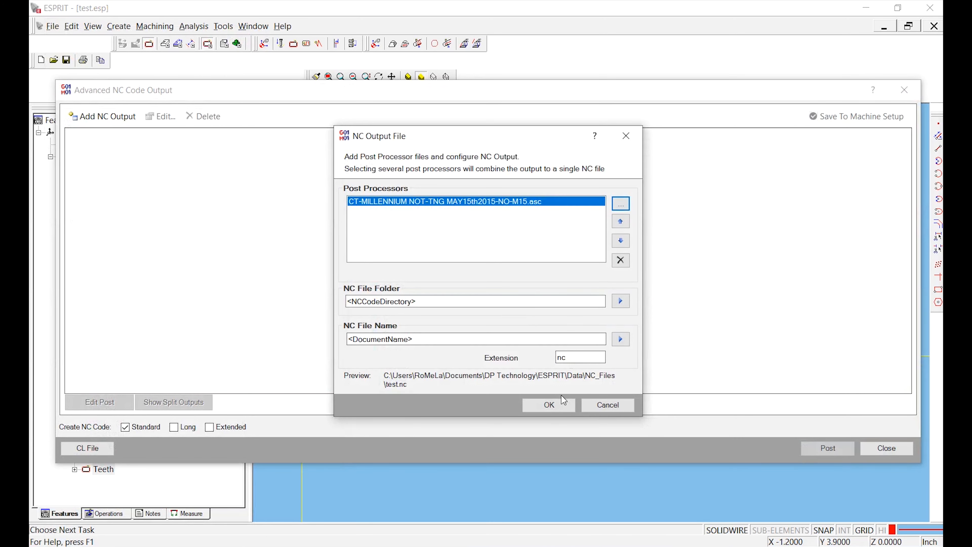
left_click(549, 405)
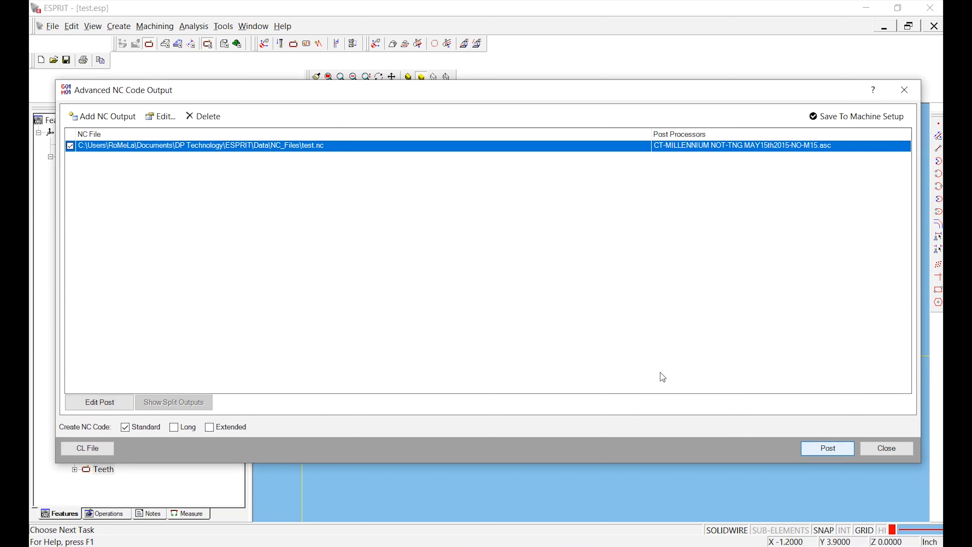
key("Return")
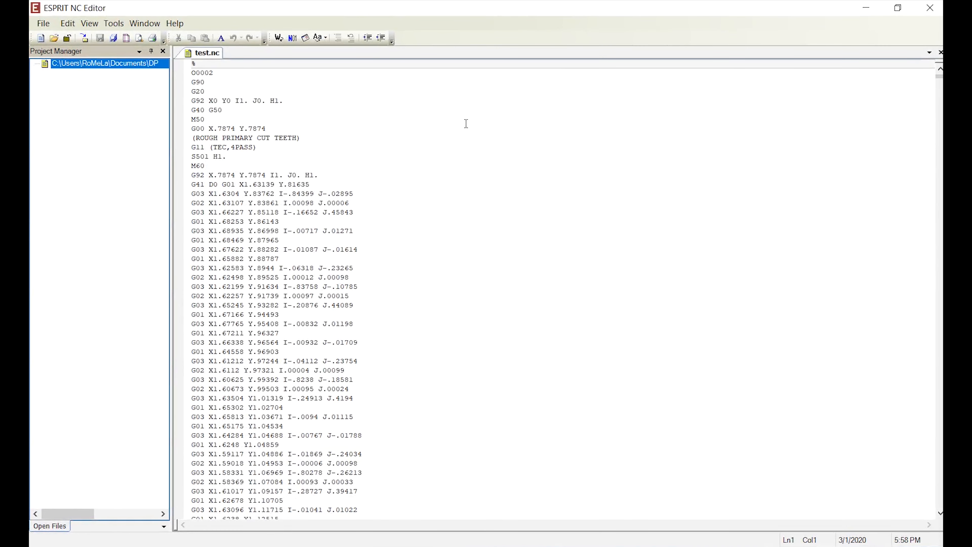
Examine the start of test.nc, from the G92 origin line to the first rough primary cut of the teeth
left_click(424, 155)
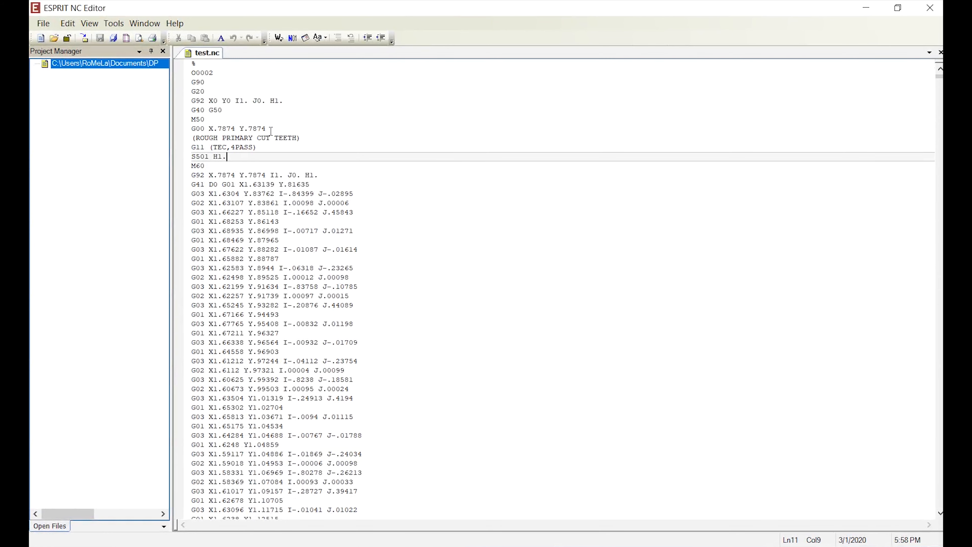
left_click_drag(205, 101, 236, 102)
left_click(327, 137)
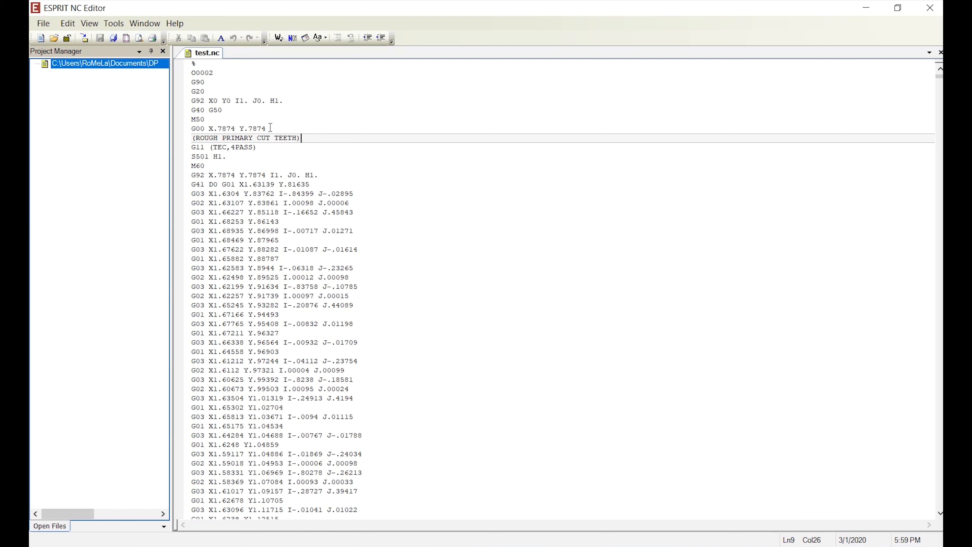
key("alt+Tab")
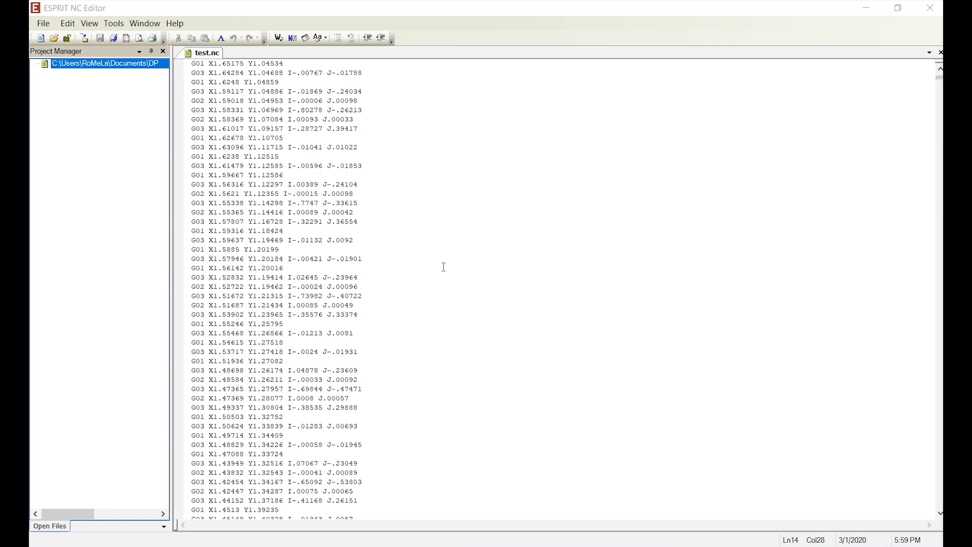
Return to the start of test.nc, then close the code and the advanced NC code output dialog
scroll(443, 267, "up", 13)
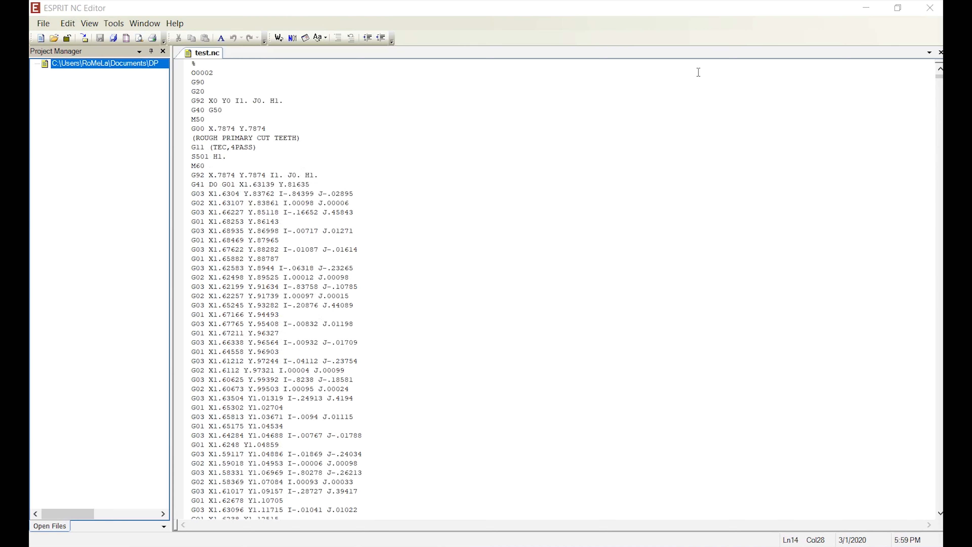
left_click(931, 8)
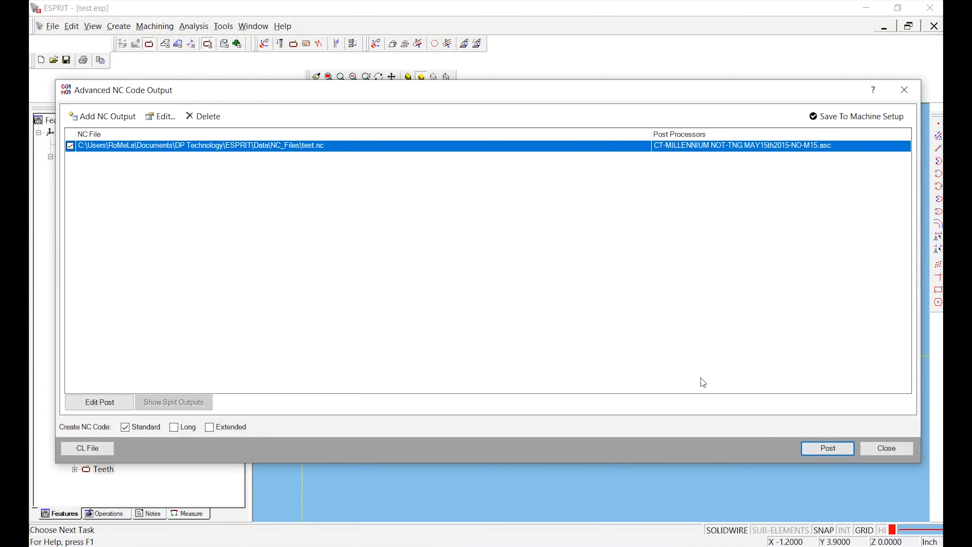
left_click(886, 449)
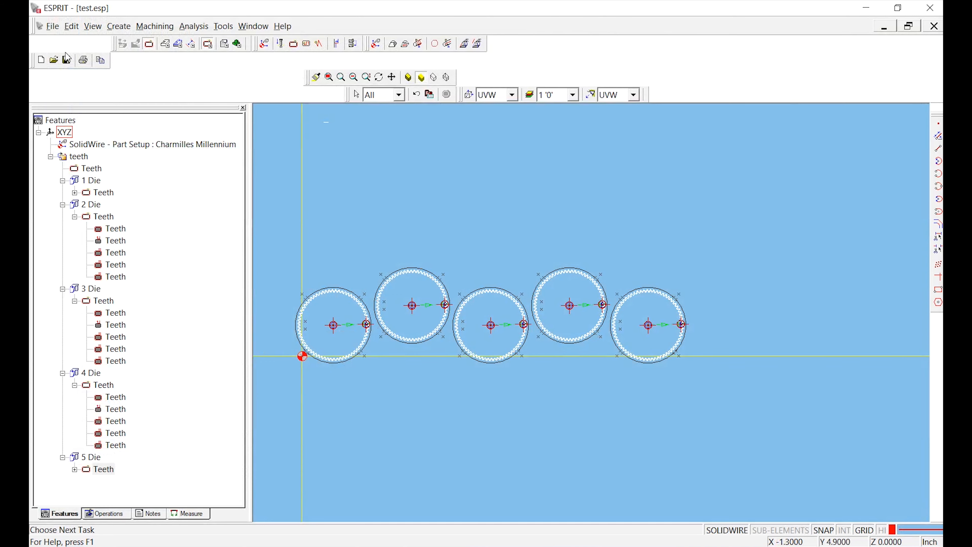
Open 09_U40HiRed_Ring.esp without saving the changes to test.esp
left_click(54, 60)
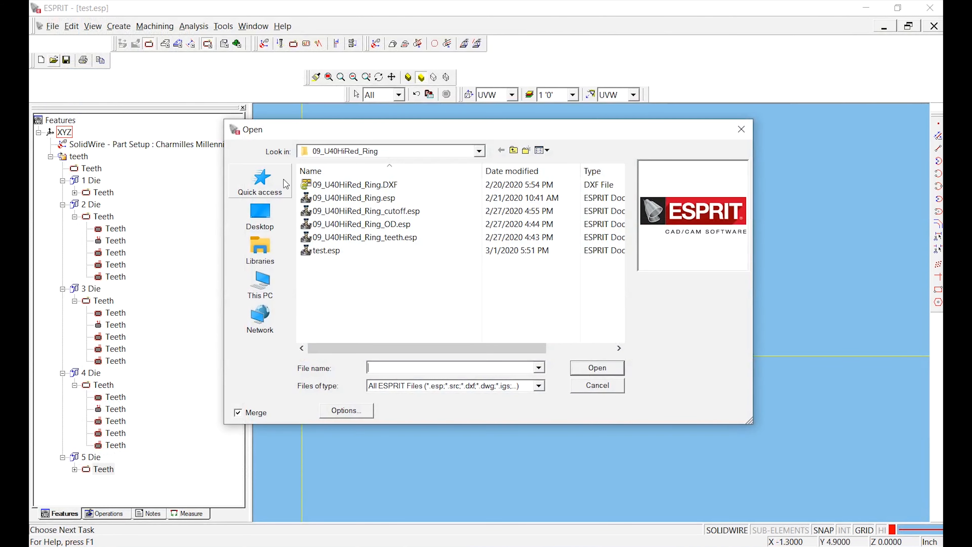
double_click(365, 202)
left_click(542, 311)
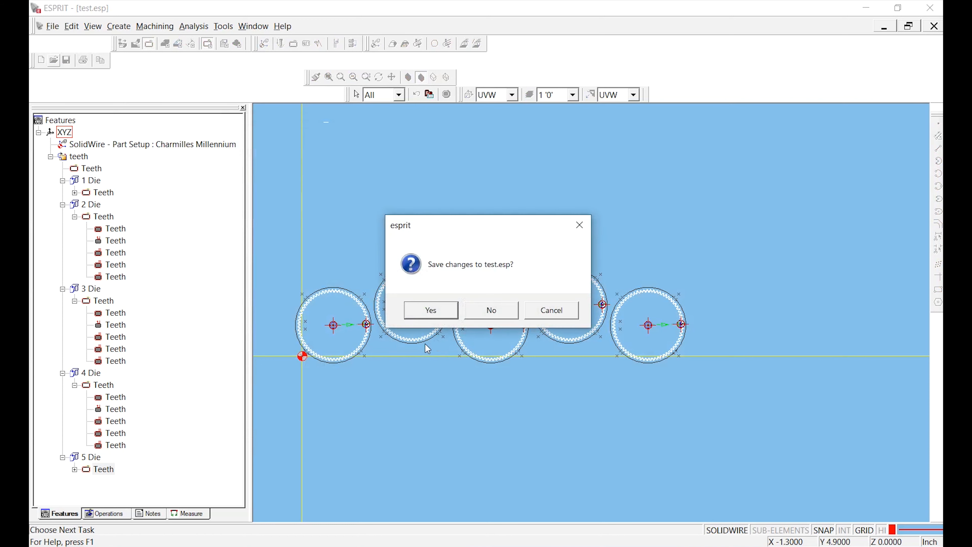
left_click(490, 311)
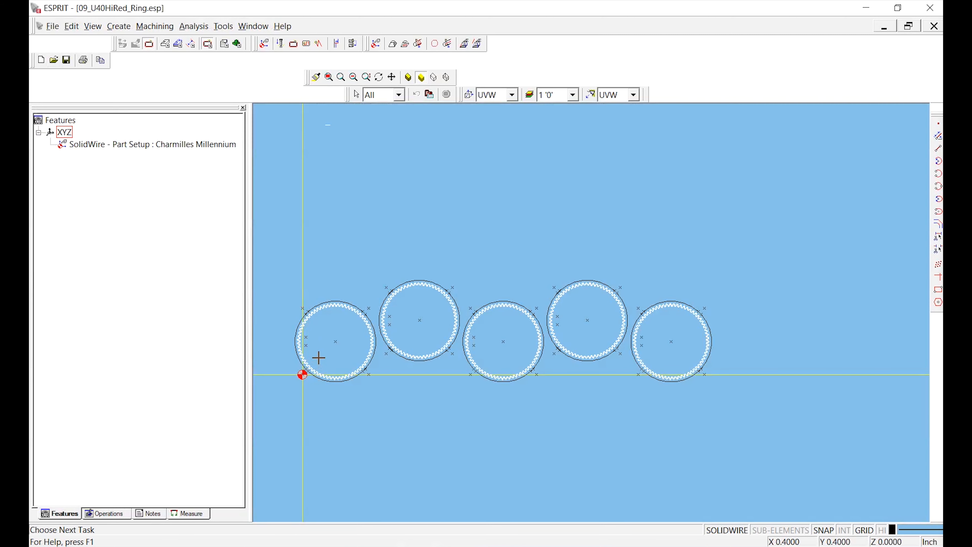
Select the four outer arcs of the first ring gear together with their thread points
scroll(284, 345, "up", 2)
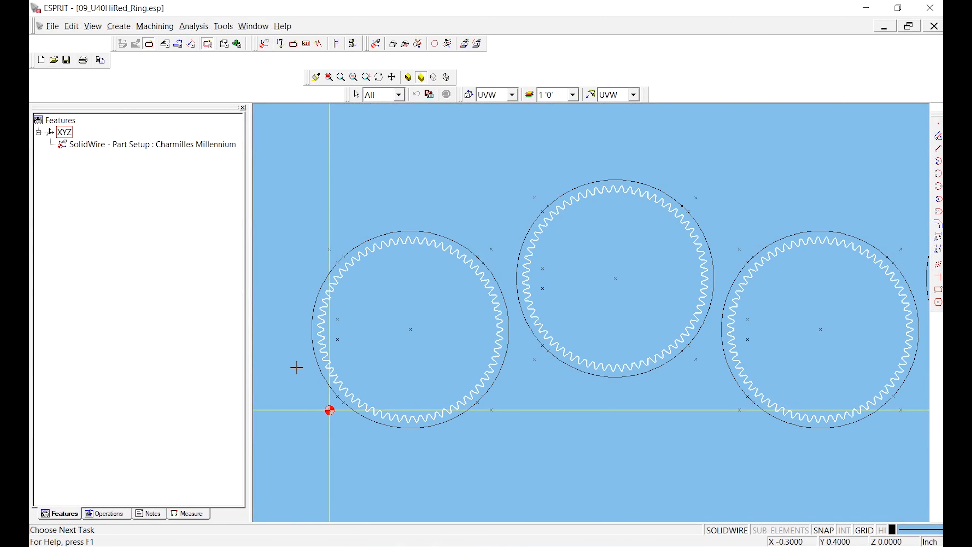
left_click(328, 249)
left_click(324, 280)
scroll(340, 407, "up", 3)
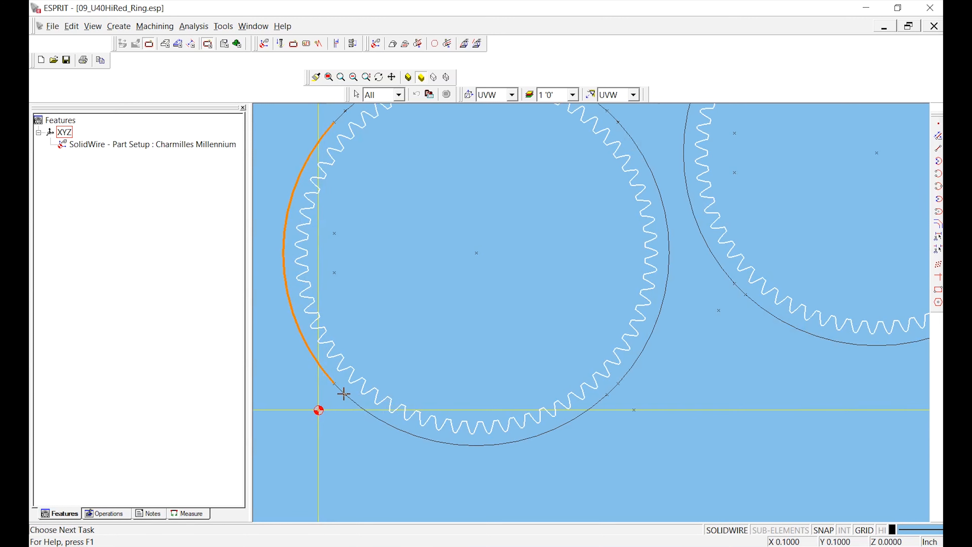
left_click(352, 397)
left_click(634, 410)
left_click(634, 364)
scroll(602, 287, "down", 3)
scroll(618, 186, "up", 3)
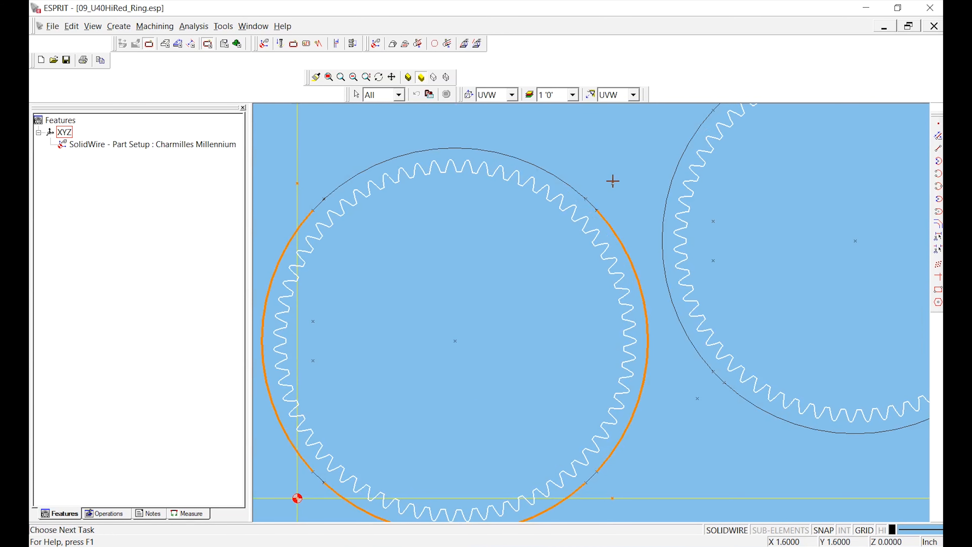
left_click(567, 183)
Add the second ring gear's four outer arcs and their thread points to the selection
scroll(602, 225, "down", 3)
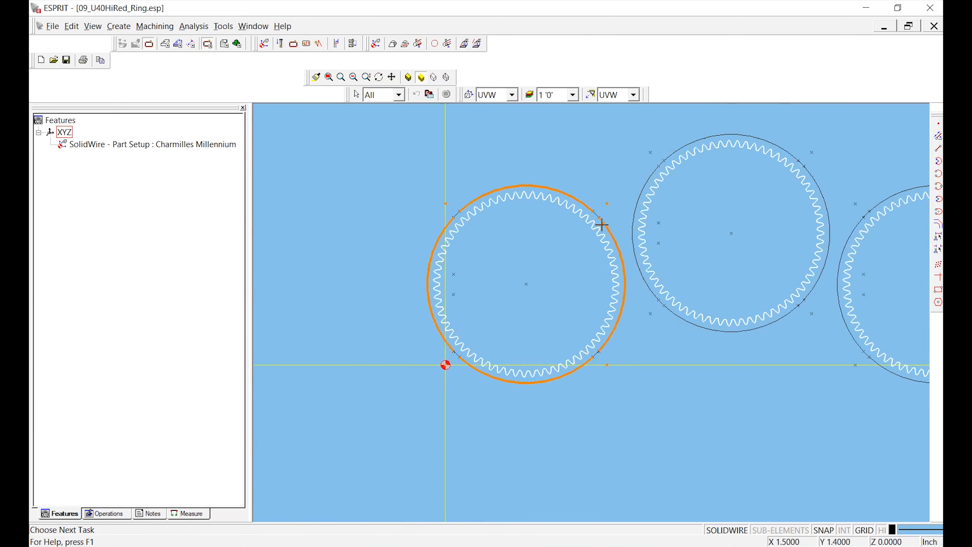
middle_click_drag(684, 247, 508, 309)
scroll(509, 350, "up", 3)
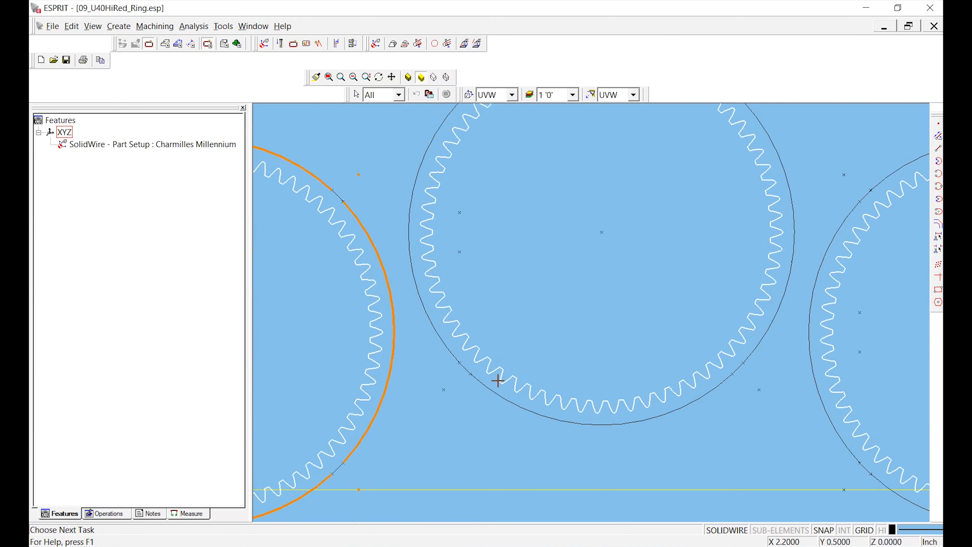
left_click(523, 403)
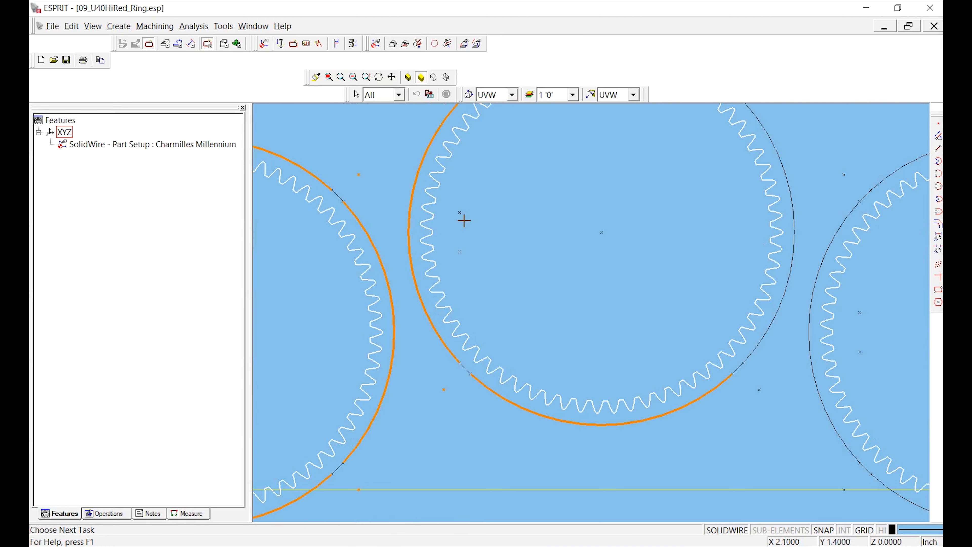
scroll(463, 220, "down", 3)
middle_click_drag(490, 201, 419, 258)
scroll(384, 192, "up", 2)
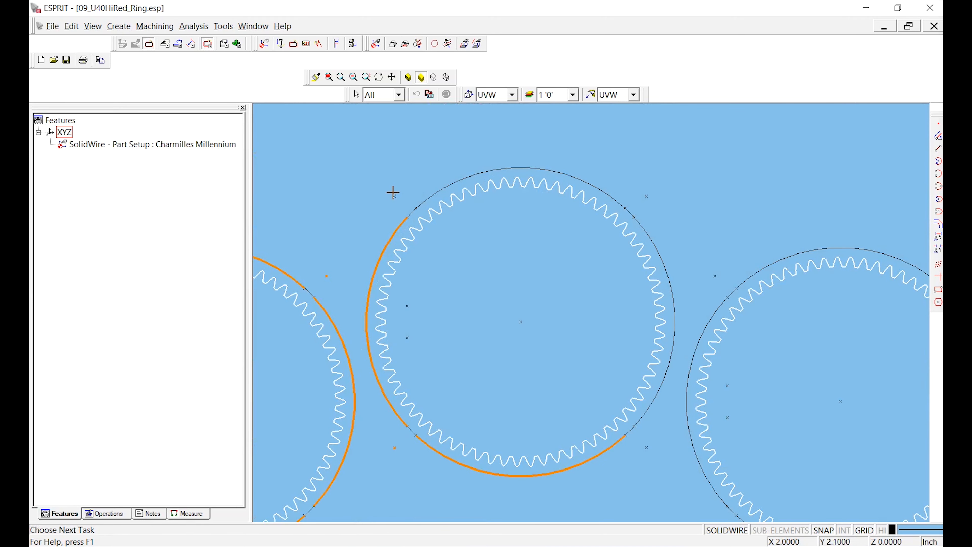
left_click(441, 188)
left_click(651, 238)
Create draft features from the selected outer arcs with part type Open Left and priority Draft Conic Then Ruled
scroll(438, 442, "down", 3)
middle_click_drag(380, 419, 497, 419)
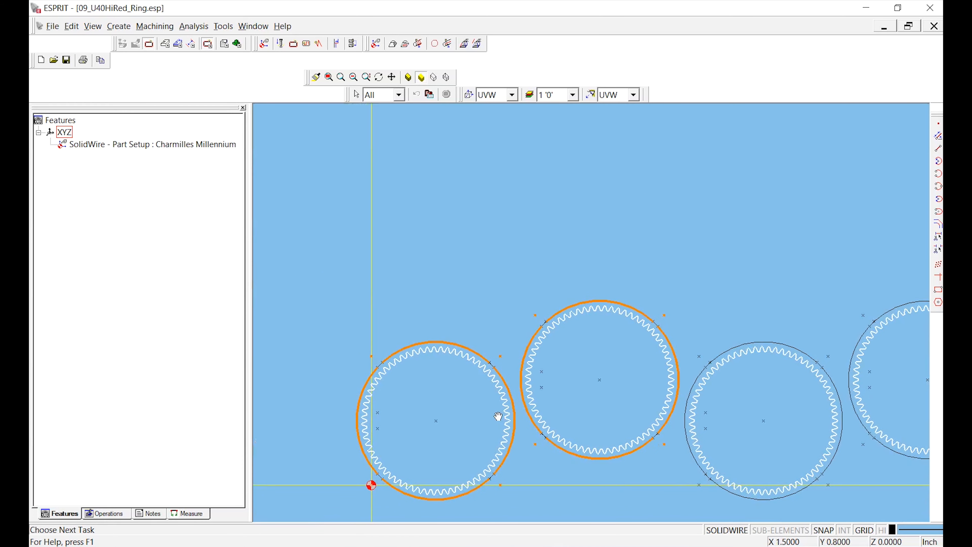
scroll(497, 414, "down", 2)
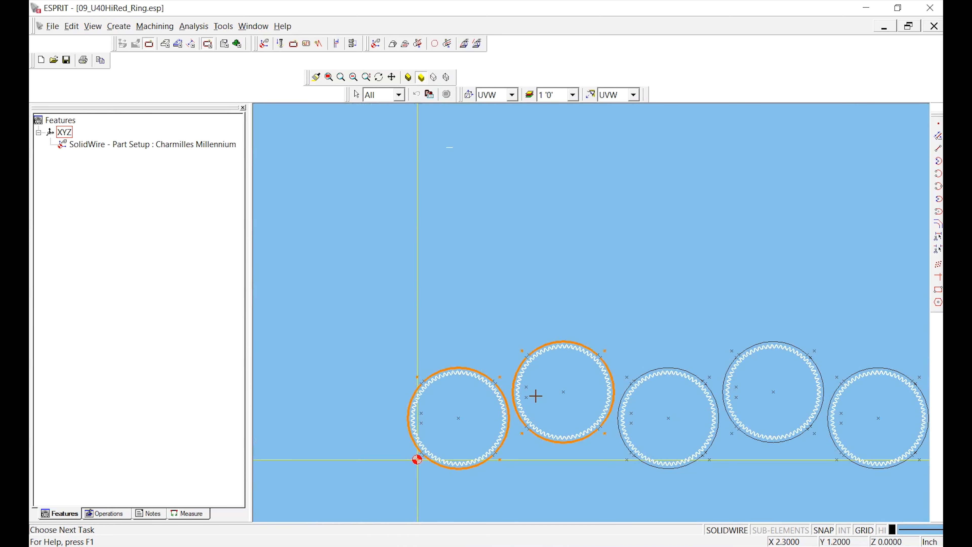
left_click(179, 43)
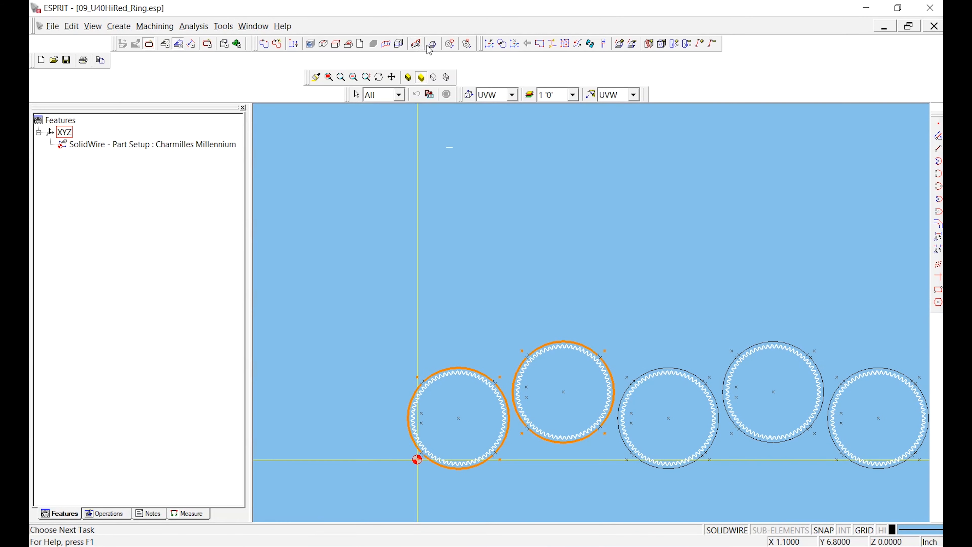
left_click(432, 48)
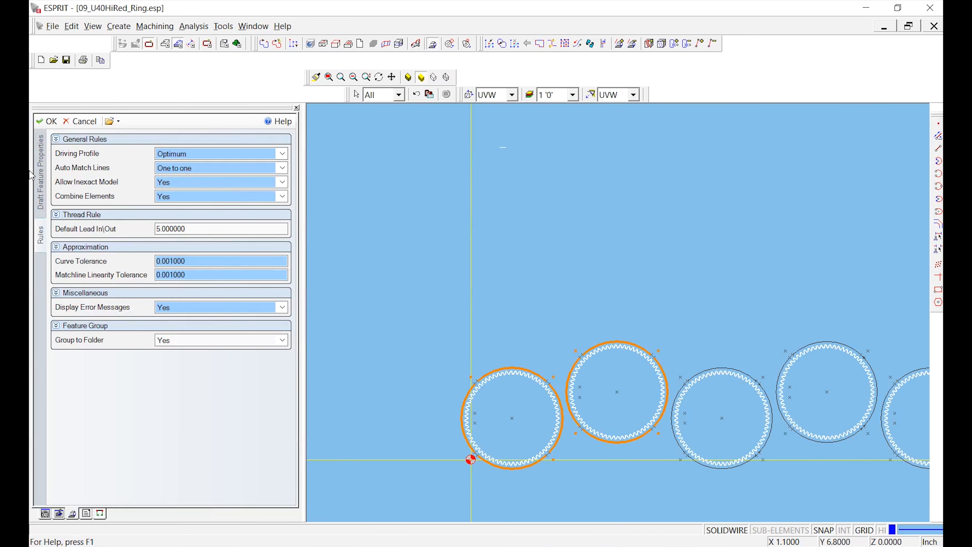
left_click(39, 175)
left_click(202, 156)
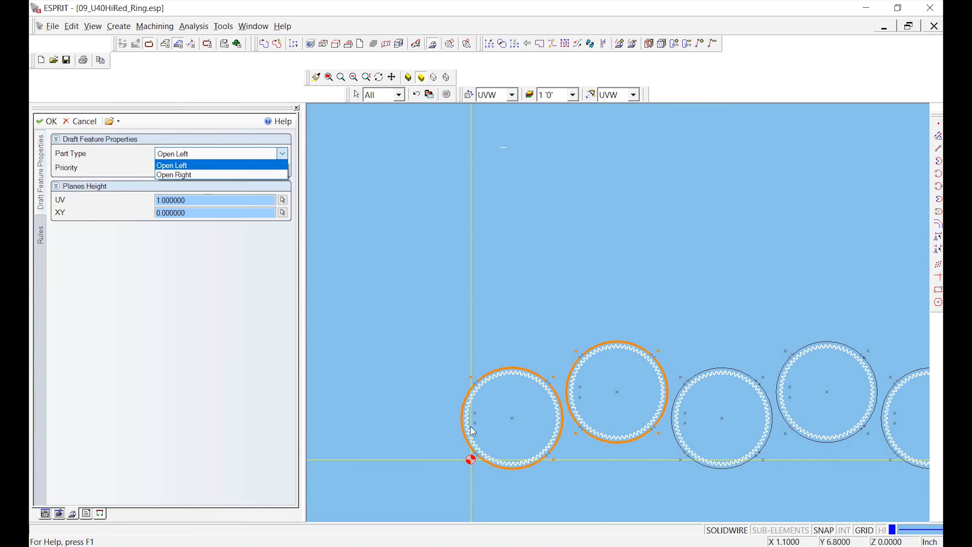
scroll(473, 432, "up", 5)
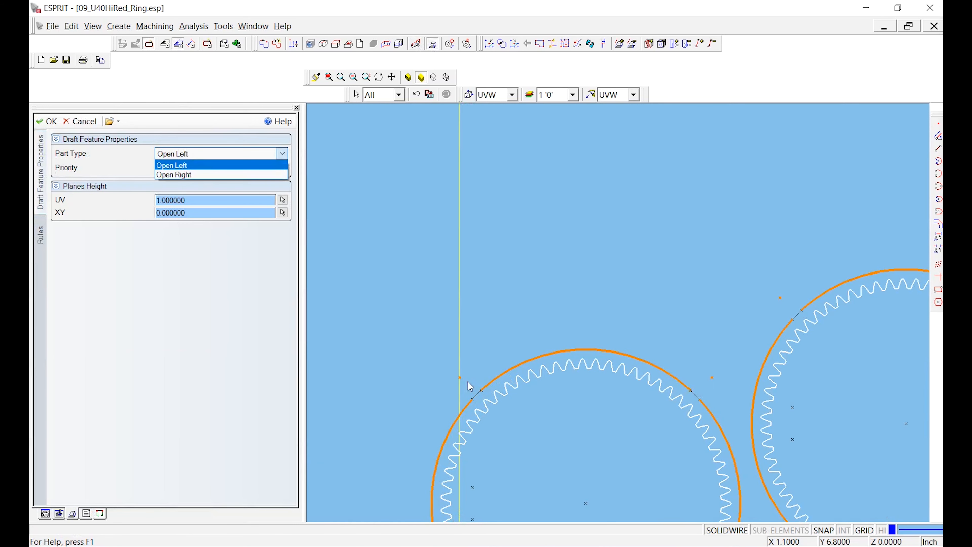
scroll(590, 426, "down", 6)
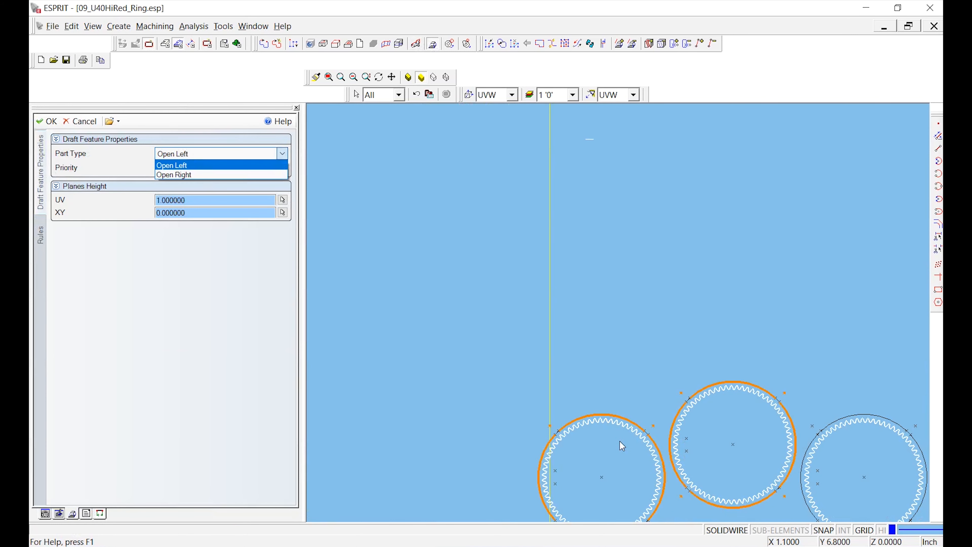
scroll(588, 512, "down", 2)
scroll(649, 512, "up", 6)
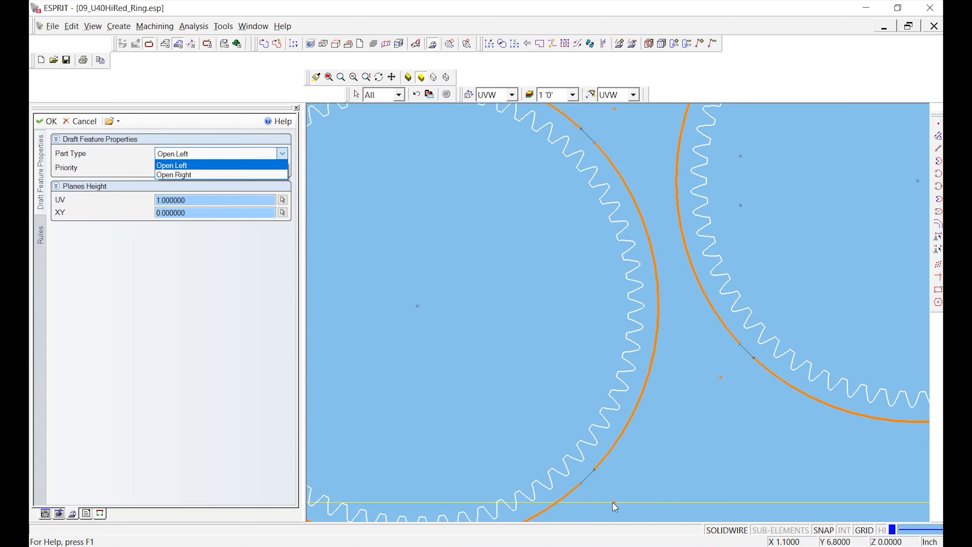
left_click(204, 165)
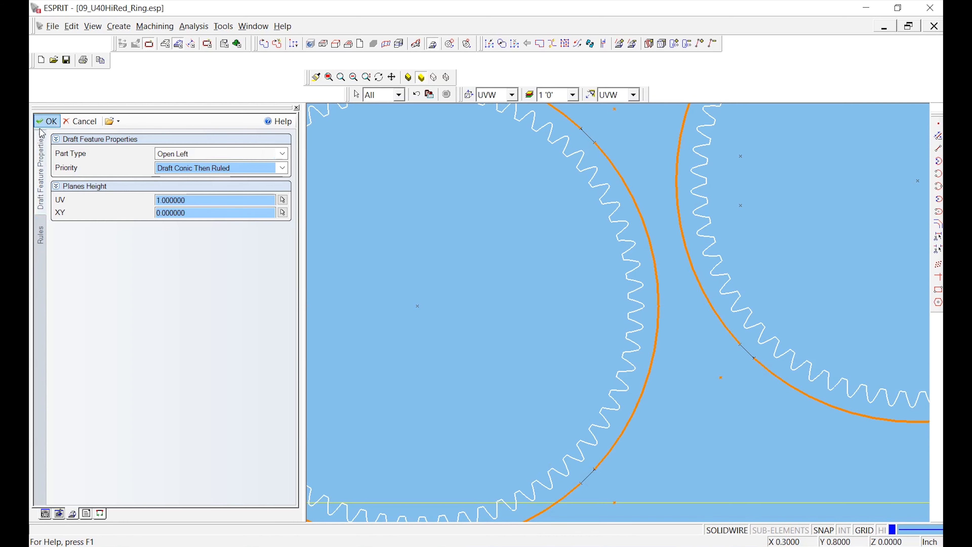
left_click(47, 121)
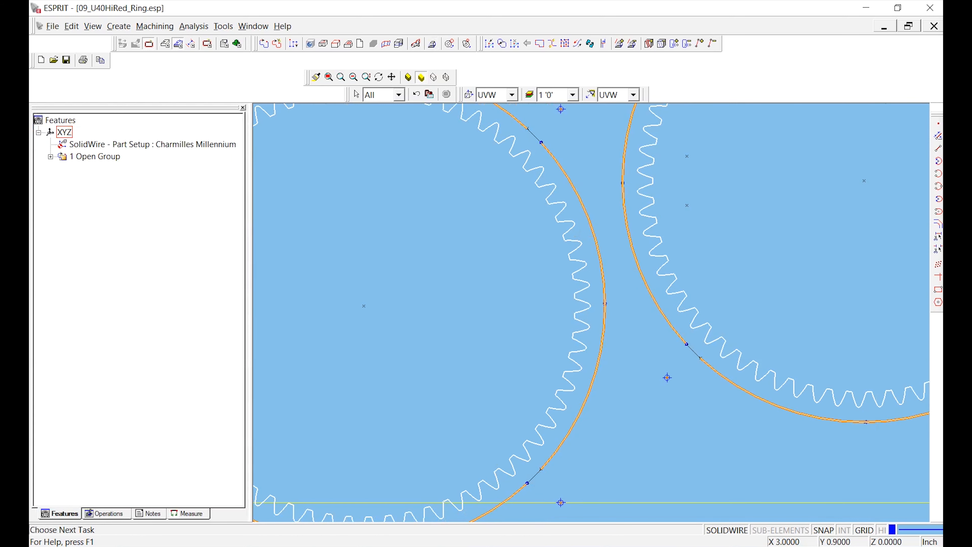
Check which outer arcs the first four open features in the 1 Open Group folder correspond to
left_click(51, 156)
left_click(83, 168)
scroll(511, 255, "down", 3)
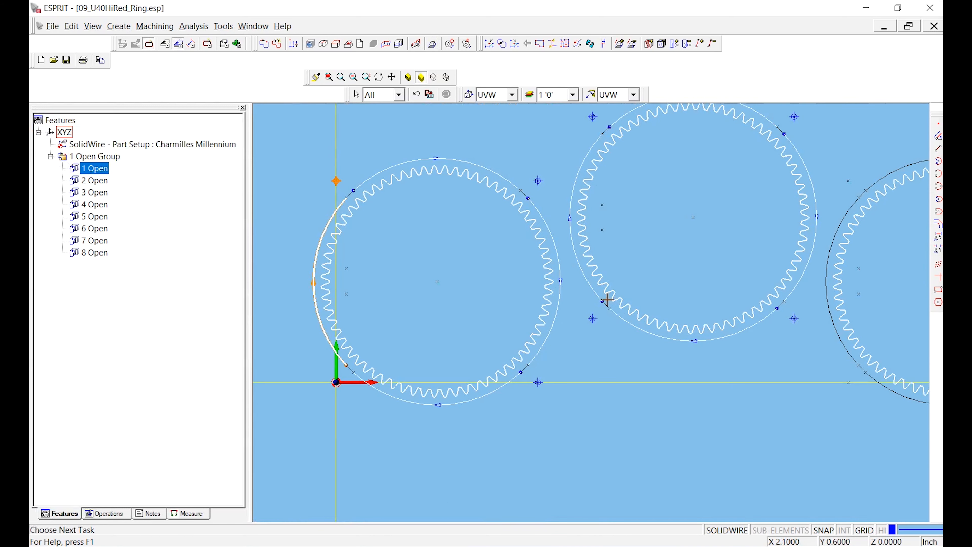
left_click(98, 183)
left_click(98, 197)
left_click(98, 209)
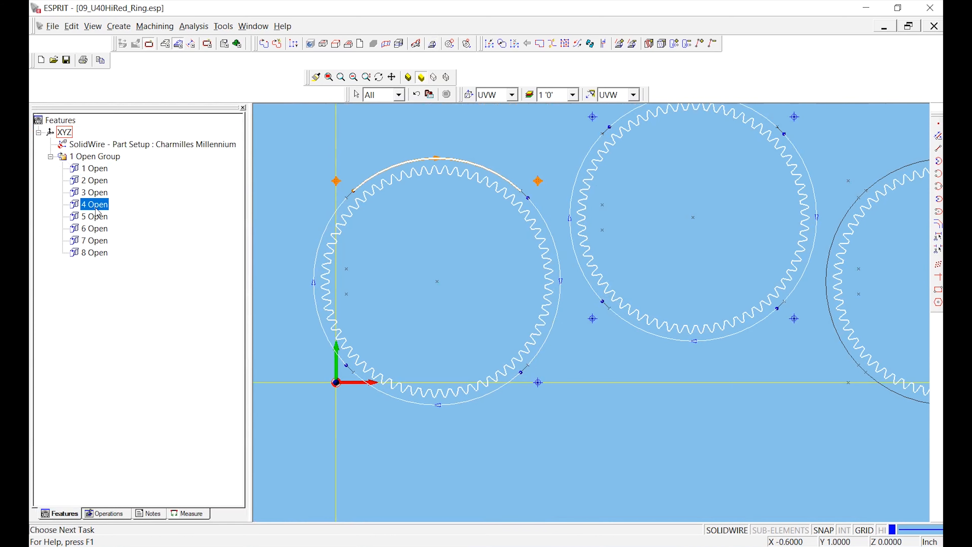
Start a contouring operation on the whole 1 Open Group, with OD as both operation name and comment
left_click(91, 157)
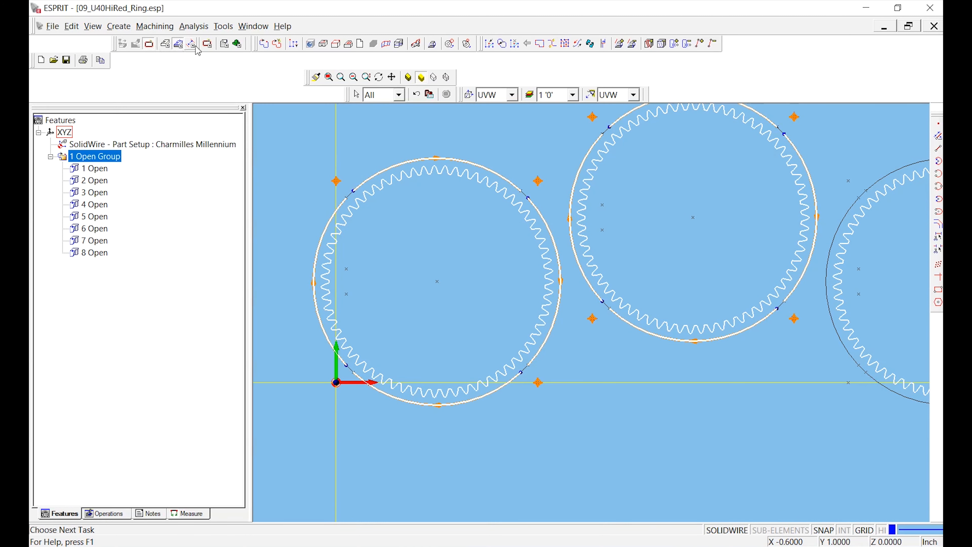
left_click(207, 43)
left_click(298, 44)
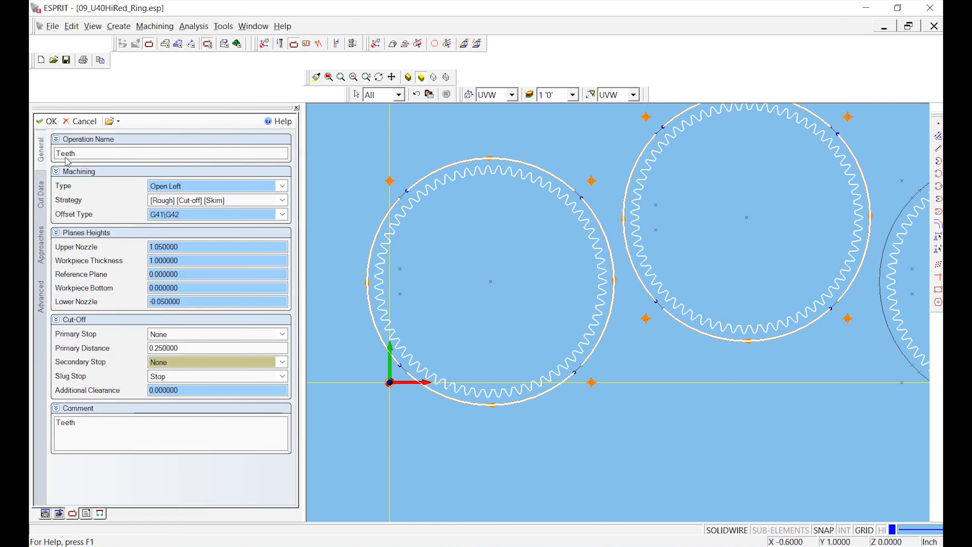
left_click_drag(82, 153, 30, 153)
type("OD")
left_click_drag(87, 426, 34, 418)
type("OD")
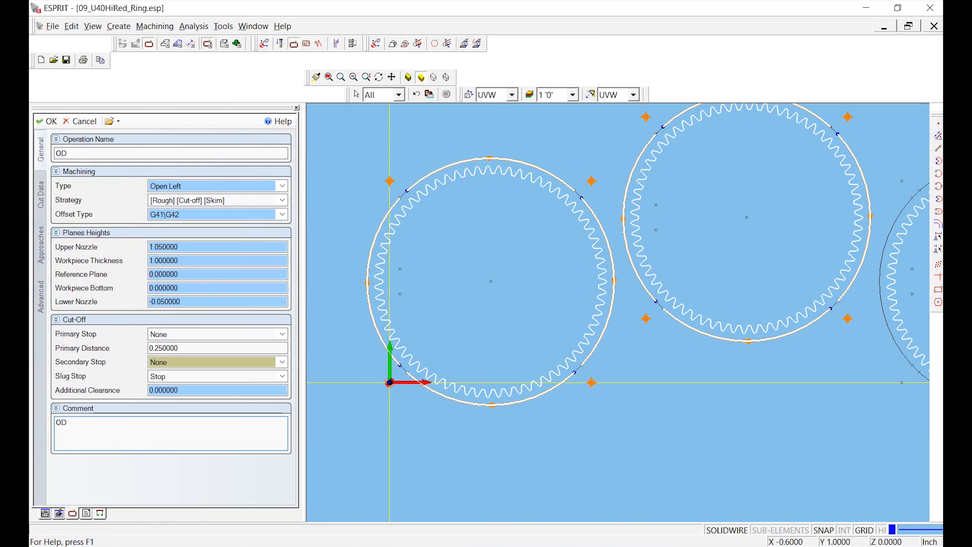
Set the OD operation's machining strategy to [Rough] [Skim], with cut-off strategy None and slug stop None
left_click(281, 200)
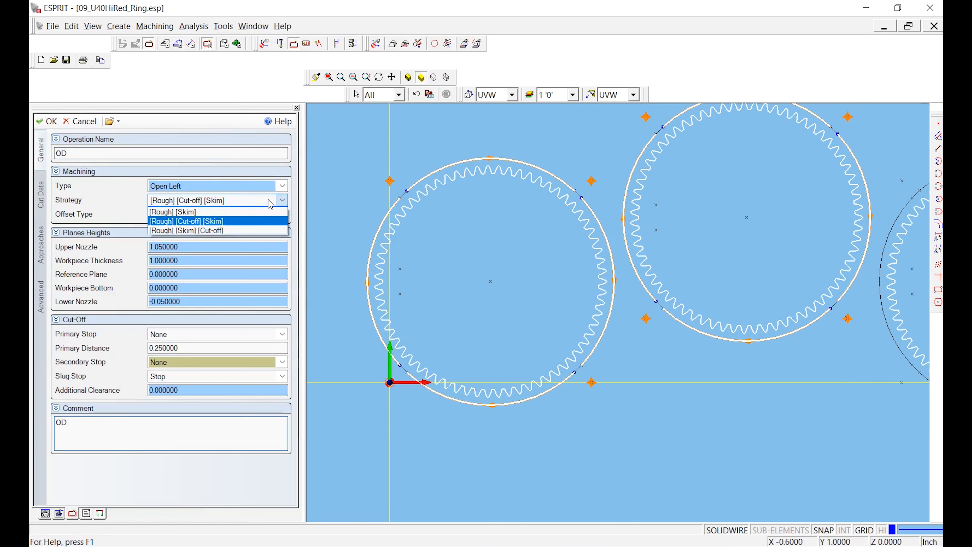
left_click(247, 214)
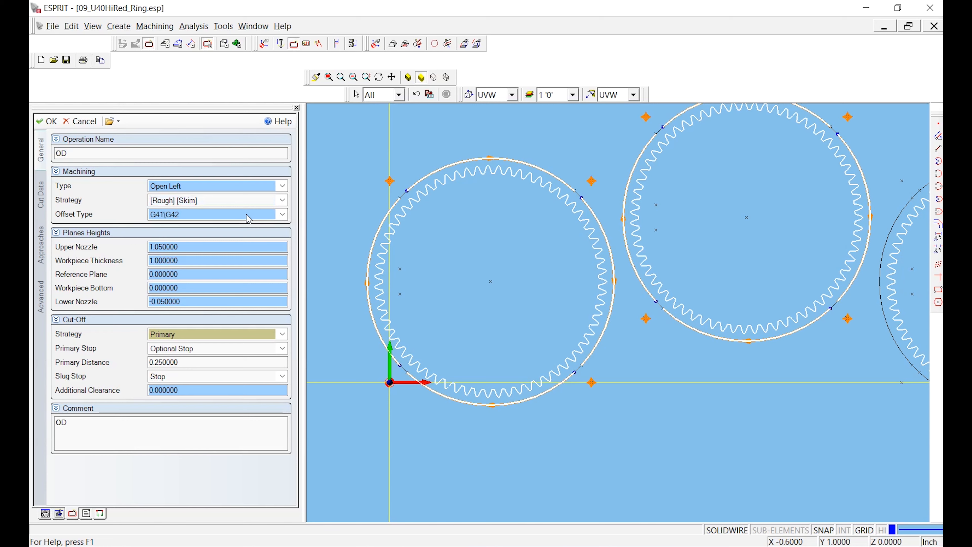
left_click(249, 334)
left_click(250, 346)
left_click(191, 350)
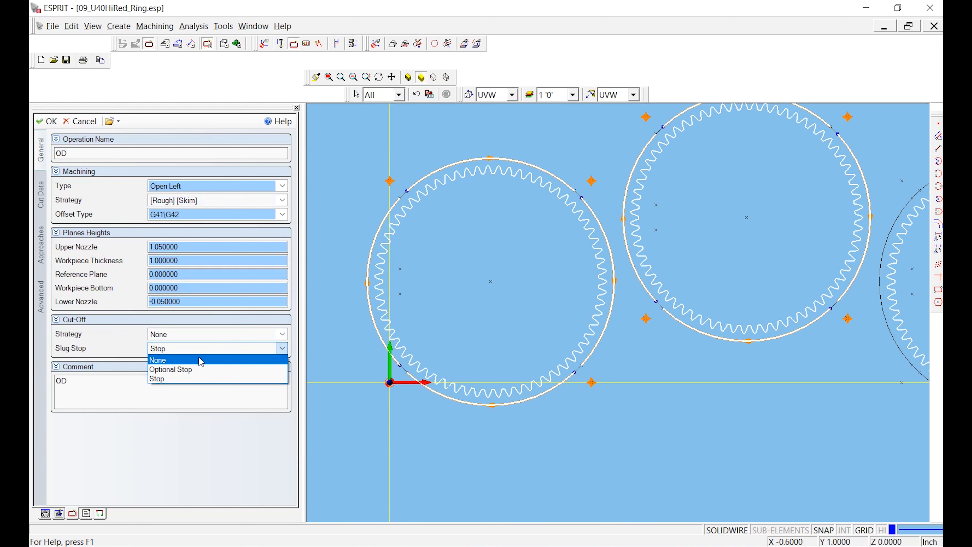
left_click(202, 363)
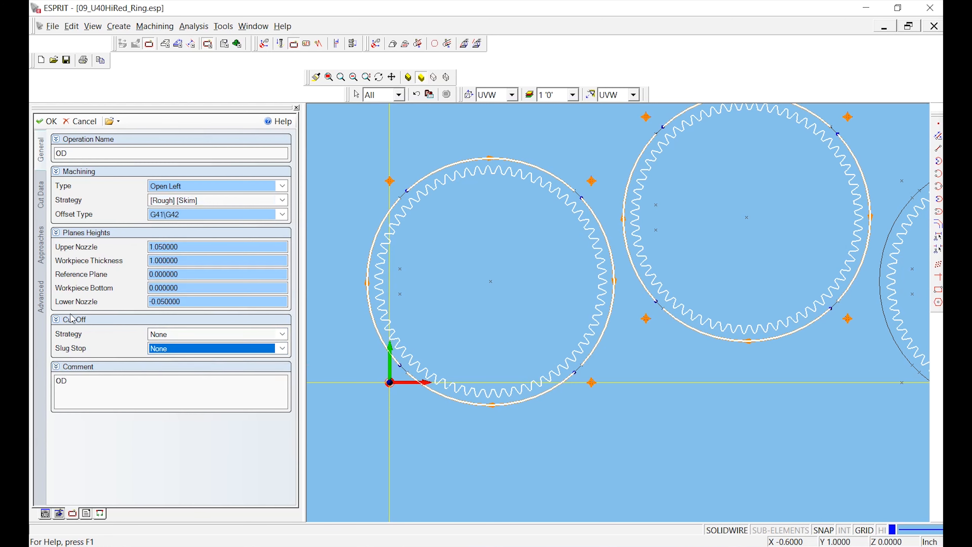
Set the OD operation's primary cut strategy to Rough and 2 Skims with technology file 3PASS
left_click(43, 203)
left_click(207, 200)
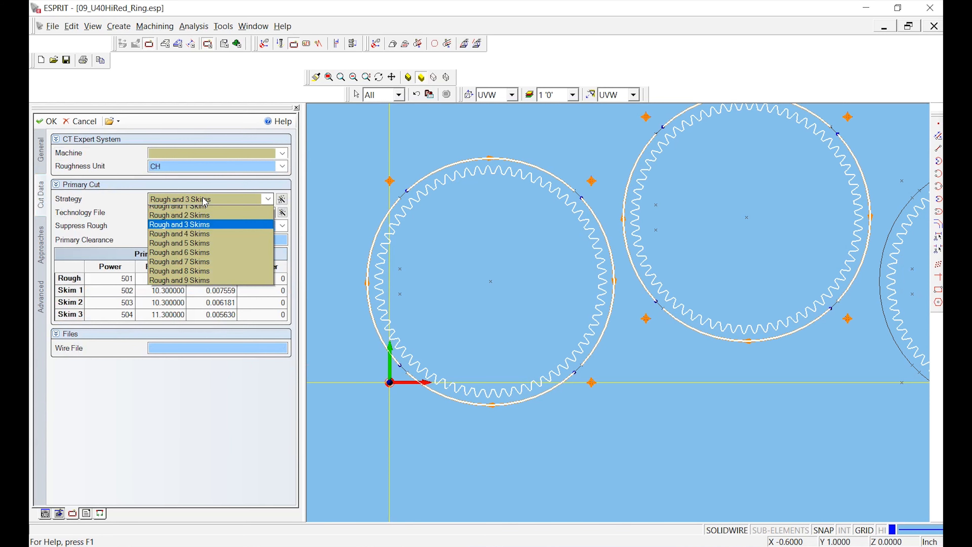
left_click(208, 229)
left_click(205, 213)
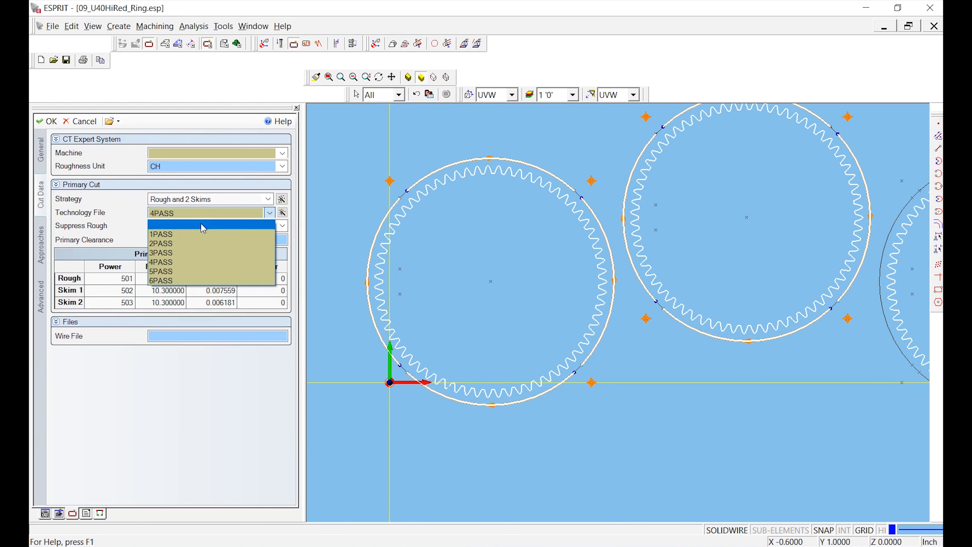
left_click(203, 253)
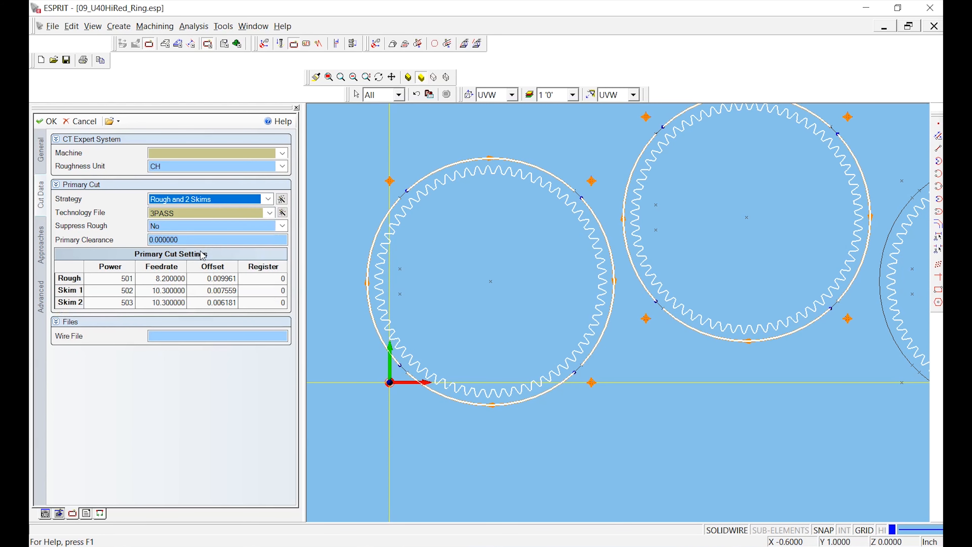
Create the OD contouring operations for the whole open group, and check the generated operations and wire approaches on the rings
left_click(48, 122)
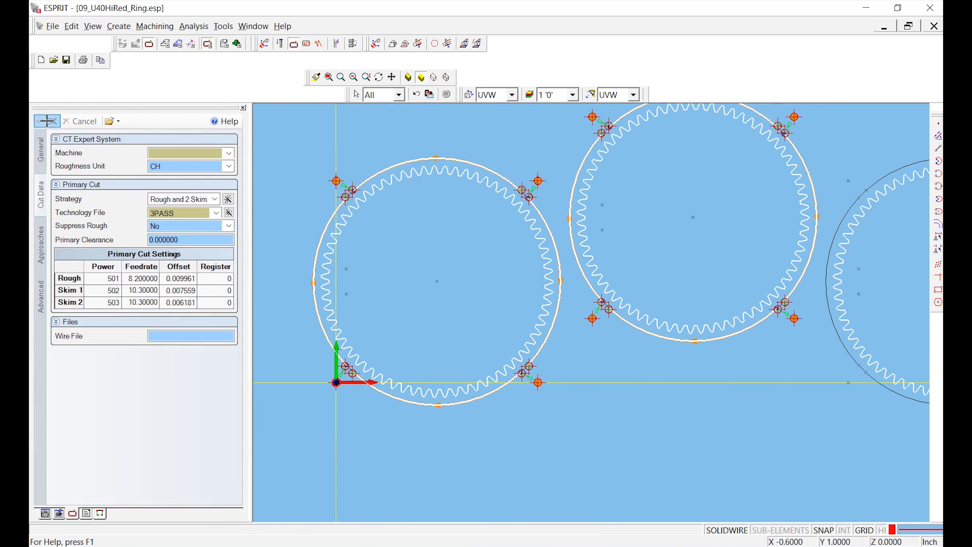
scroll(98, 197, "up", 4)
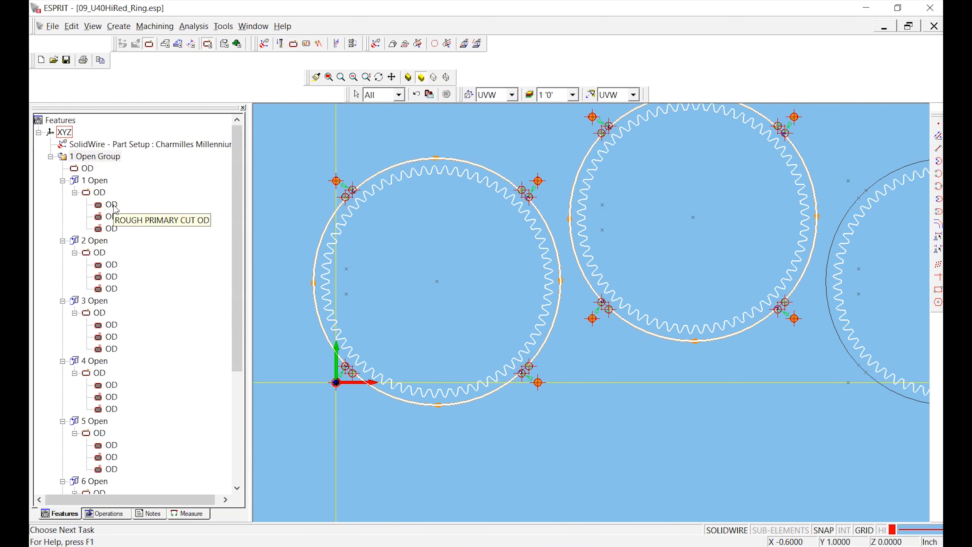
left_click(111, 514)
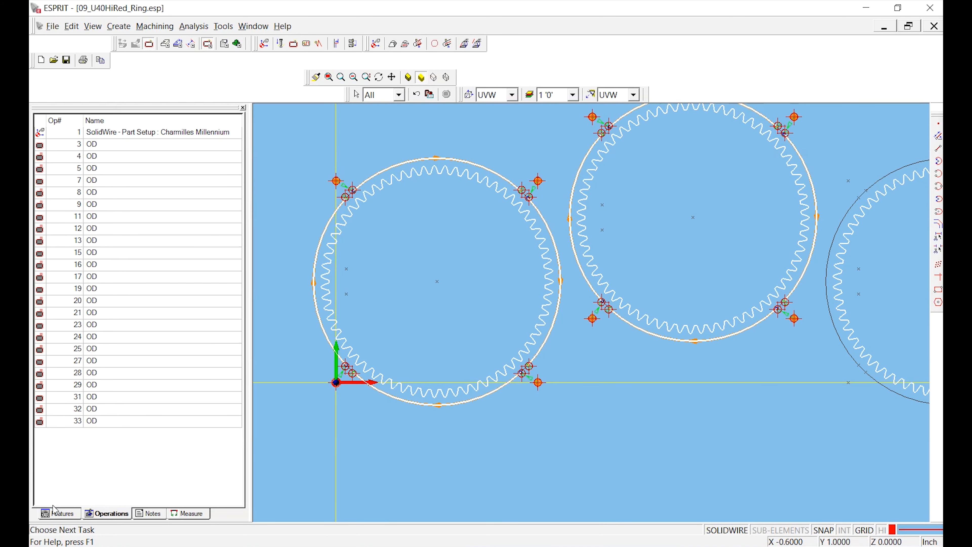
left_click(57, 513)
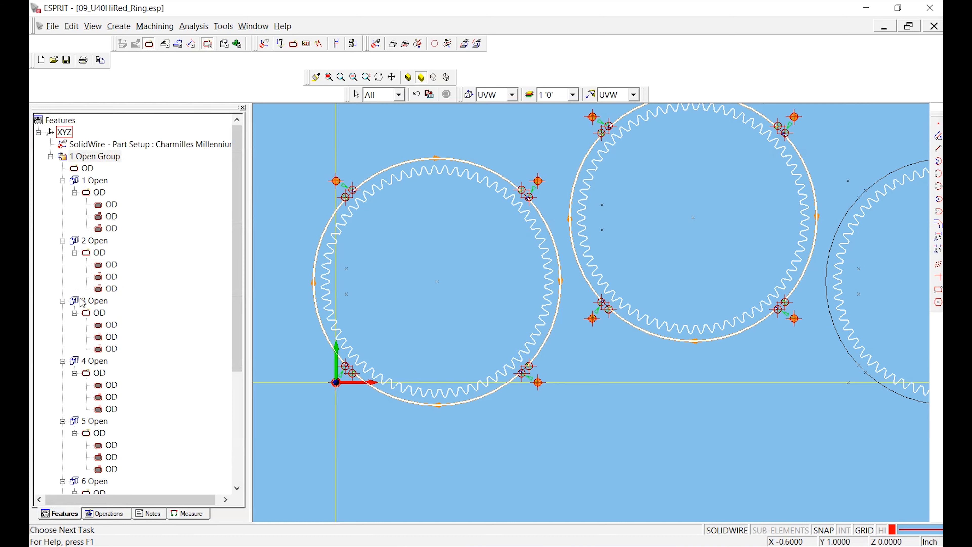
scroll(330, 192, "down", 2)
scroll(333, 194, "up", 6)
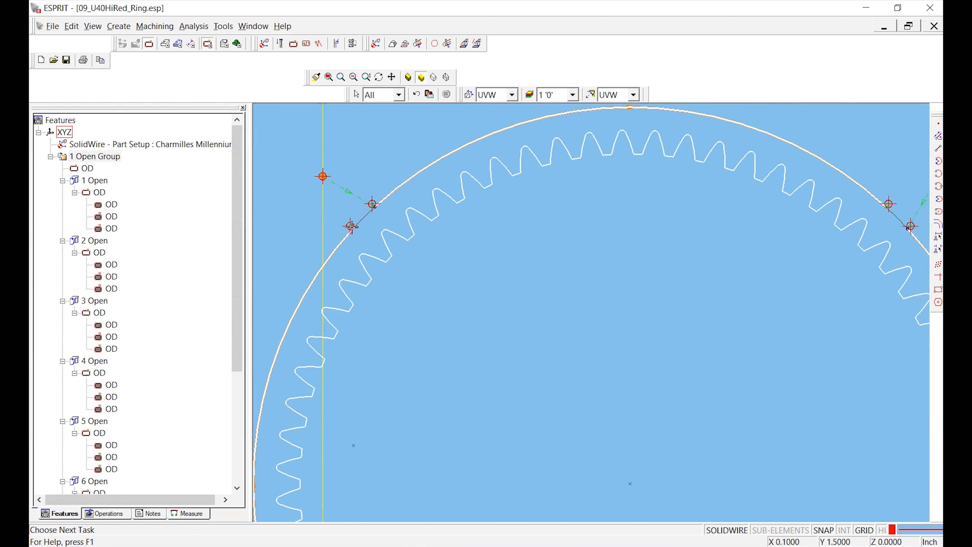
scroll(358, 262, "down", 1)
scroll(361, 266, "down", 2)
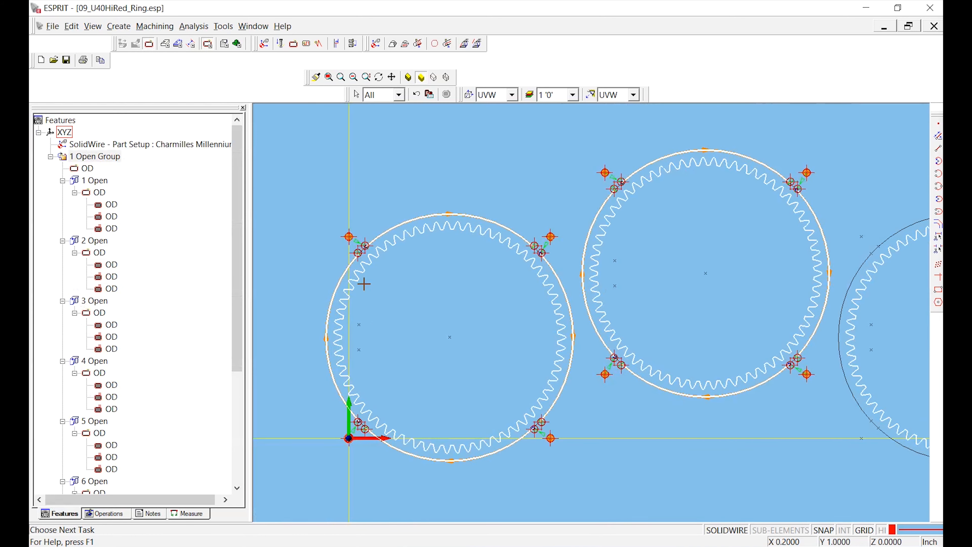
Rename the 1 Open Group folder to OD
left_click(50, 157)
right_click(84, 158)
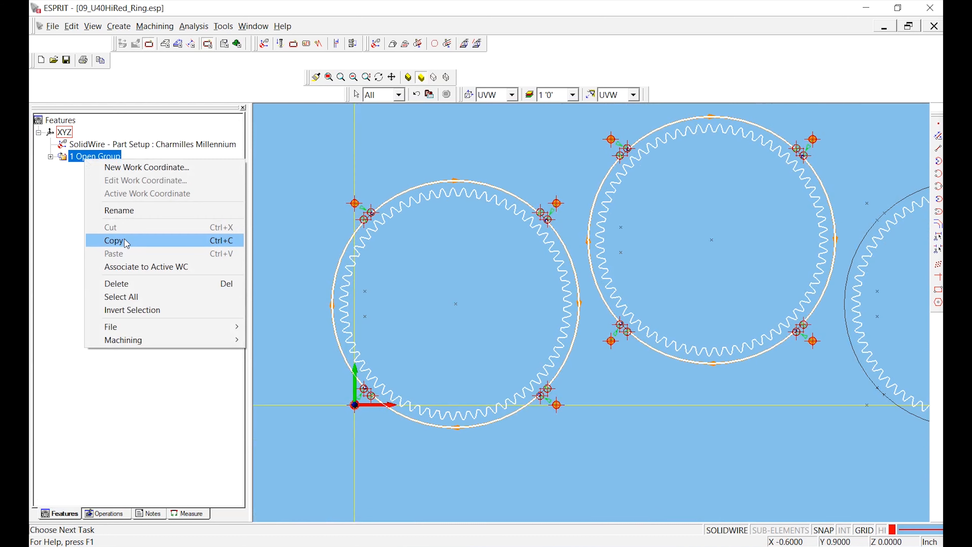
left_click(119, 211)
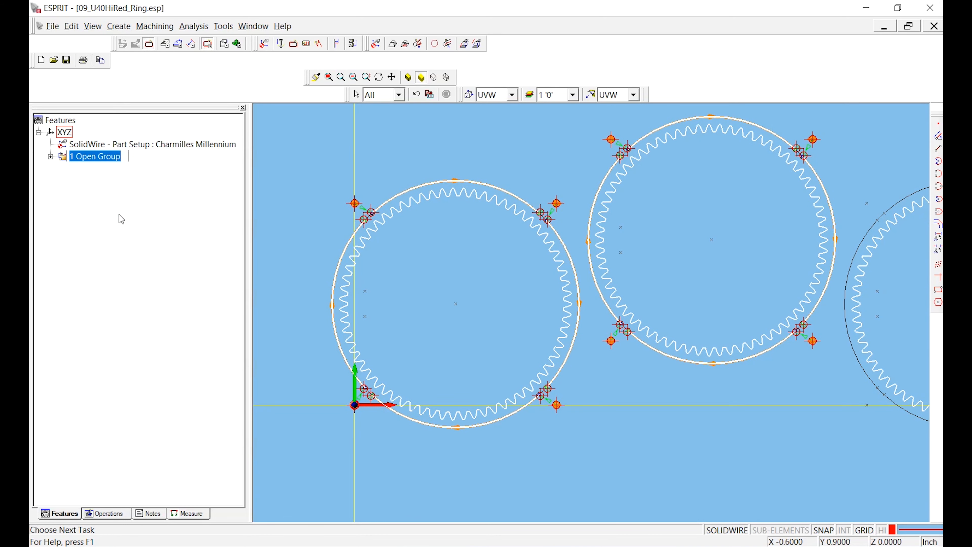
type("OD")
left_click(363, 218)
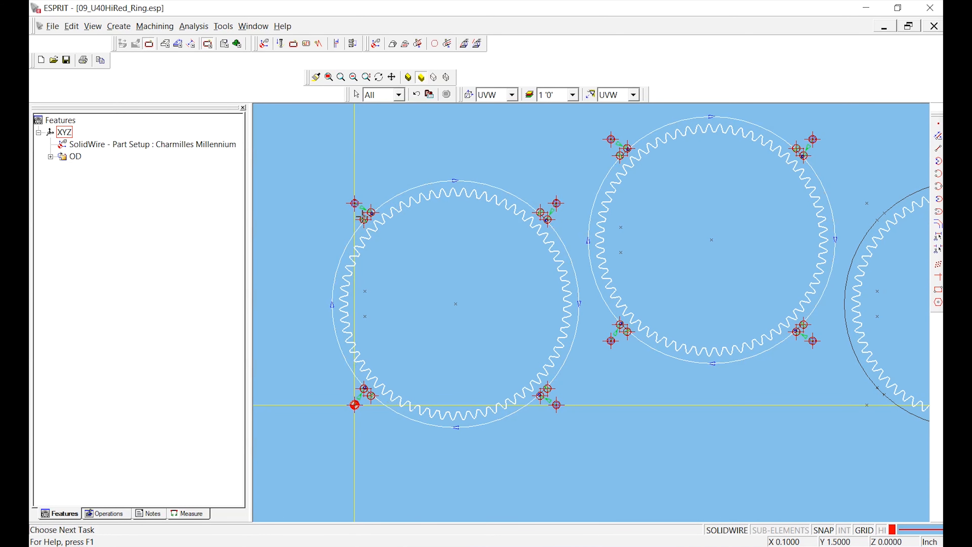
Examine the remaining tab segments and their approach points around the outer diameter of the first ring
scroll(362, 219, "down", 2)
scroll(362, 215, "up", 7)
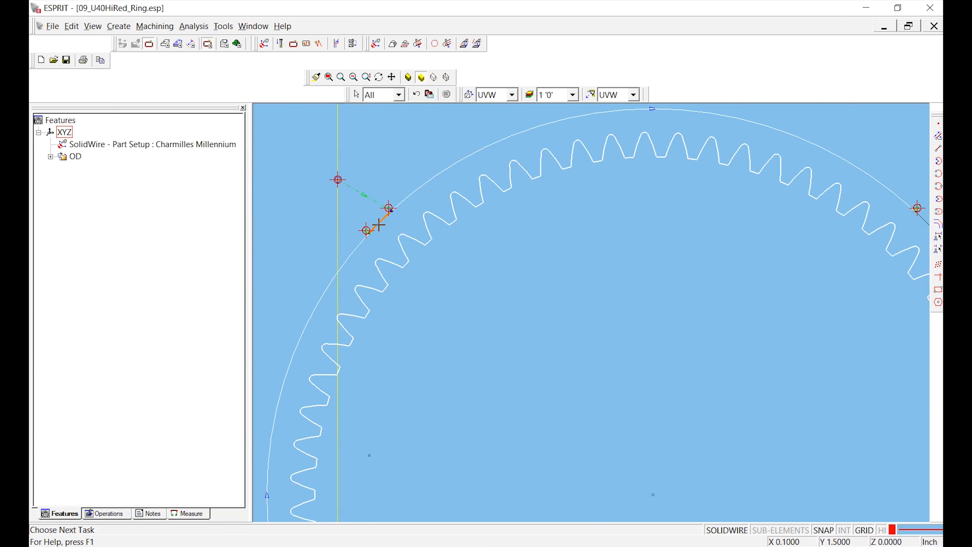
scroll(379, 225, "down", 7)
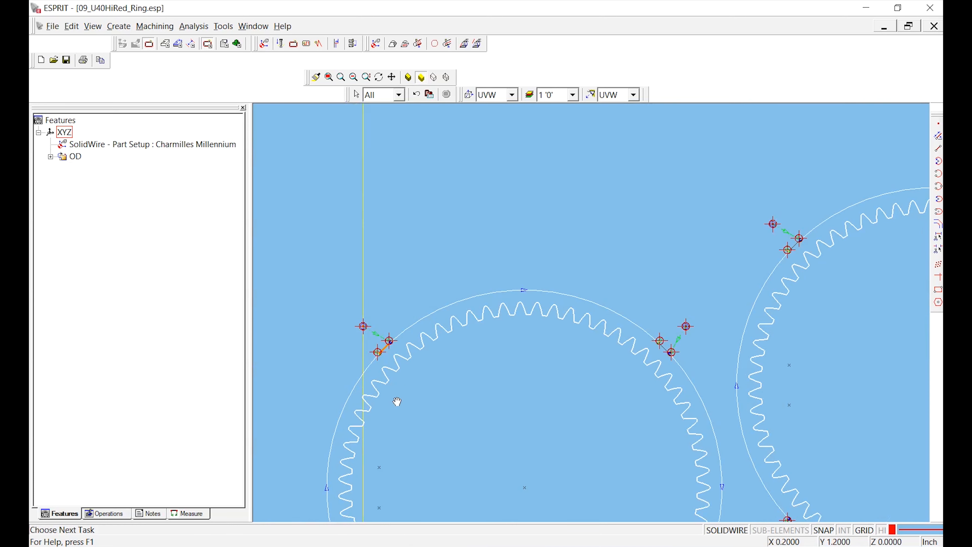
middle_click_drag(397, 401, 444, 205)
scroll(395, 458, "up", 5)
scroll(507, 372, "down", 5)
middle_click_drag(814, 409, 573, 452)
scroll(560, 437, "up", 8)
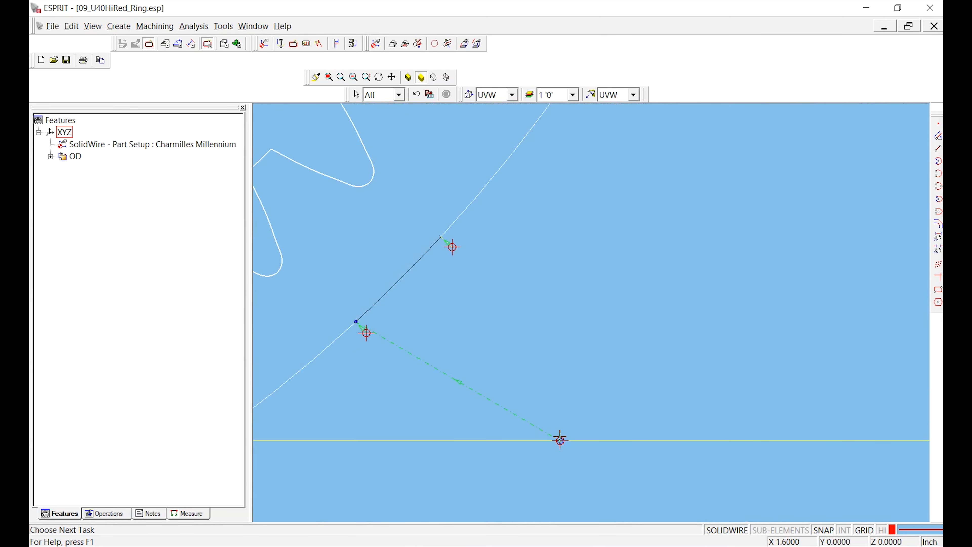
scroll(504, 234, "down", 5)
scroll(449, 261, "up", 5)
scroll(350, 298, "down", 9)
scroll(345, 337, "up", 1)
middle_click_drag(345, 337, 556, 318)
scroll(556, 317, "down", 1)
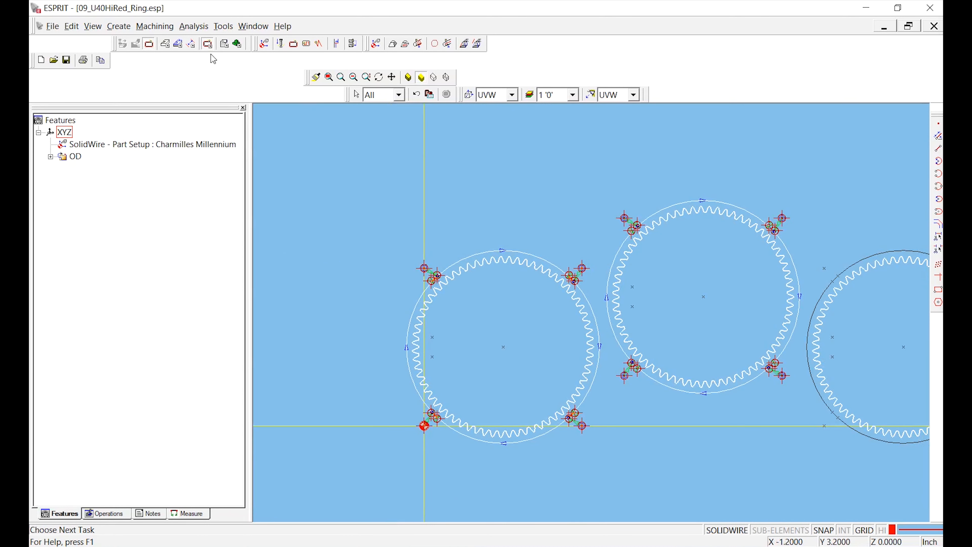
Create draft features with part type Open Right from the four remaining tab segments of the first ring
left_click(180, 42)
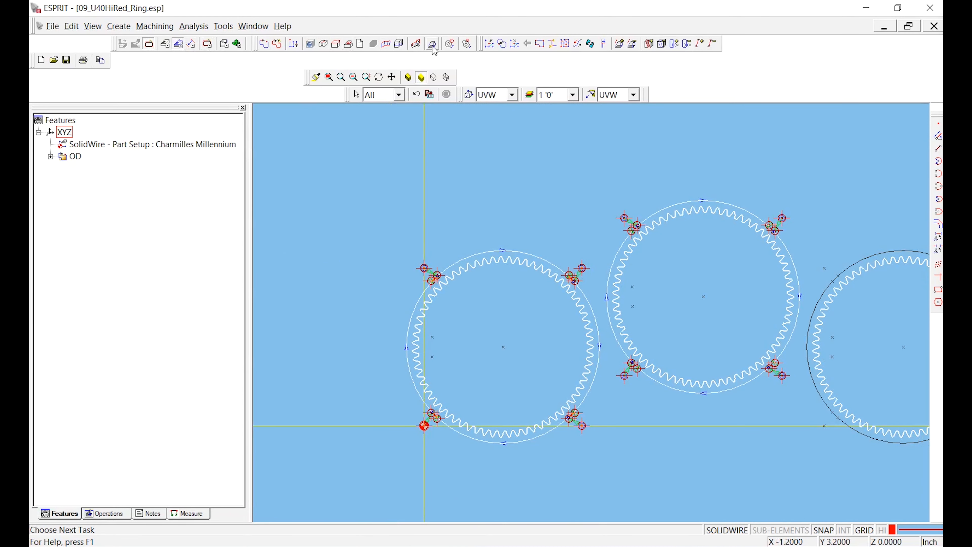
left_click(433, 44)
left_click(180, 155)
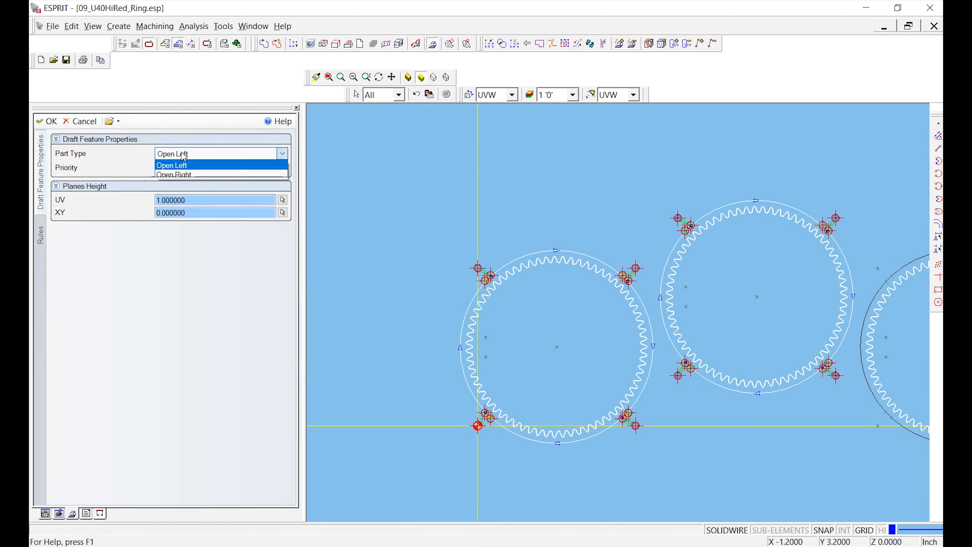
left_click(185, 175)
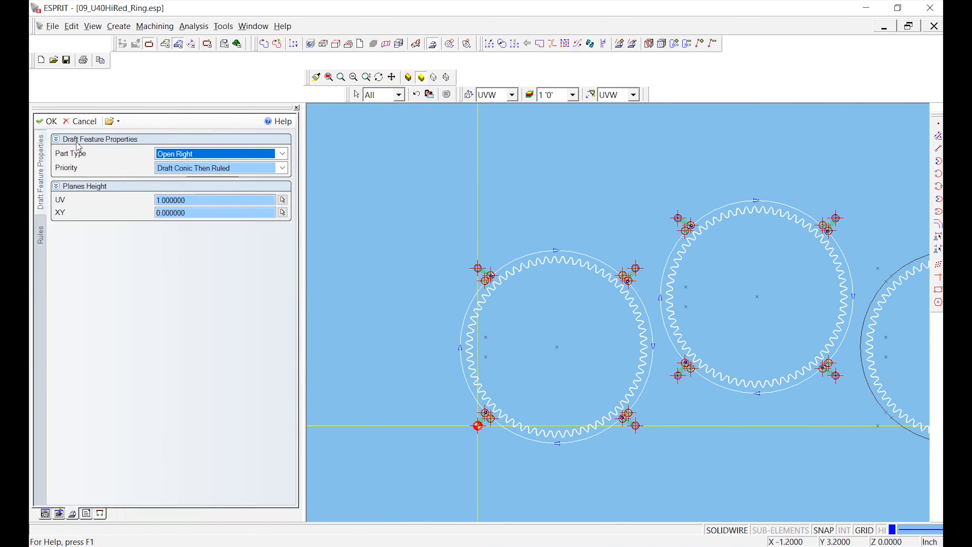
left_click(47, 121)
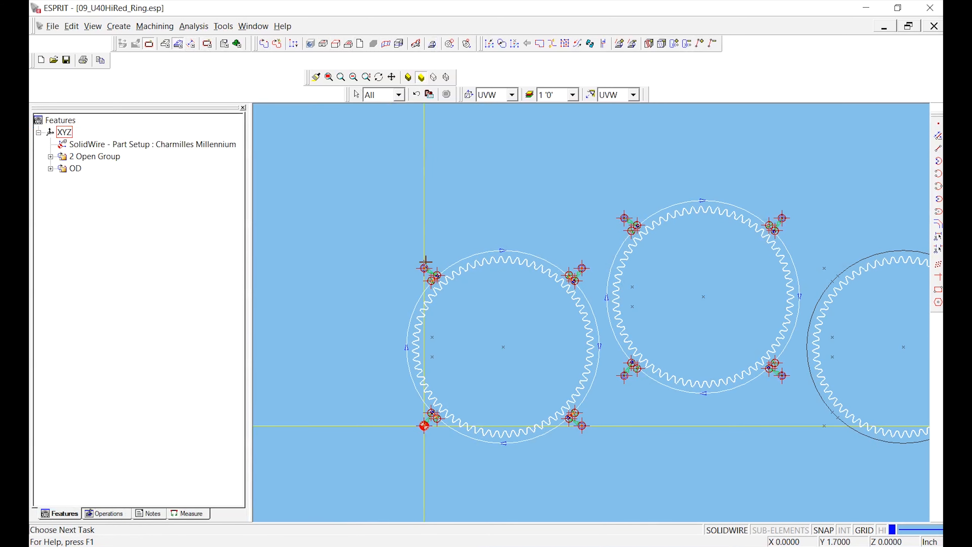
Check the approach direction at a tab segment and rename the 2 Open Group folder to Cutoff
scroll(426, 269, "up", 6)
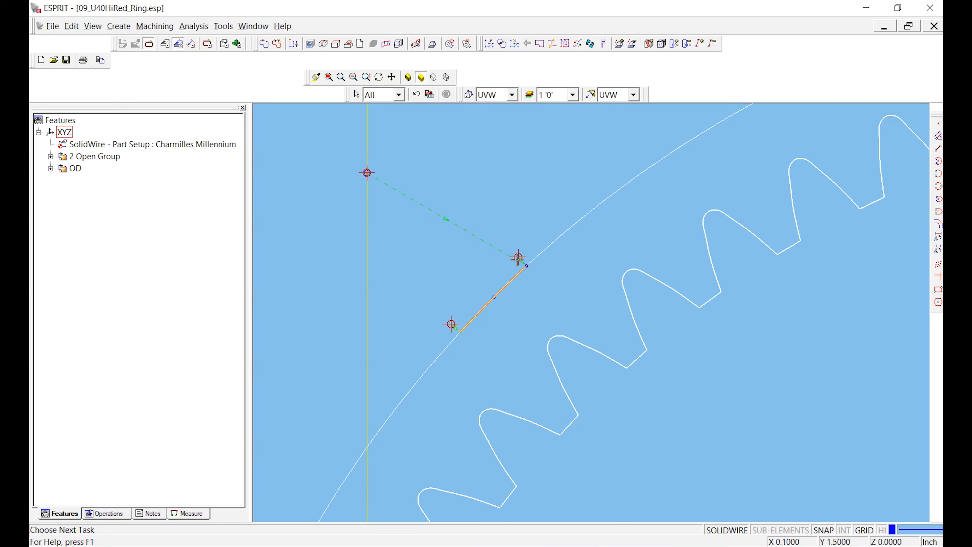
scroll(523, 299, "down", 4)
scroll(537, 369, "down", 5)
middle_click_drag(560, 387, 491, 273)
left_click(88, 157)
right_click(87, 156)
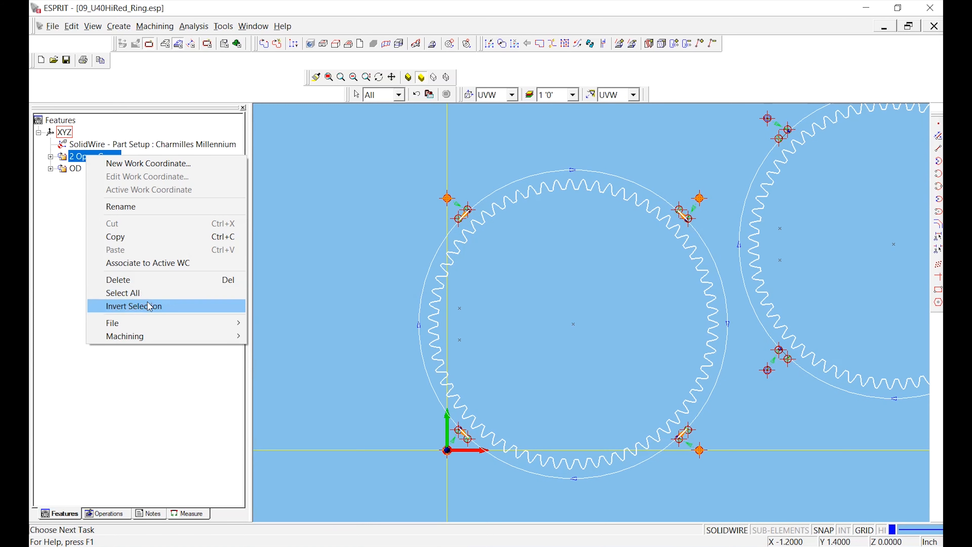
left_click(147, 207)
type("Cutoff")
key("Return")
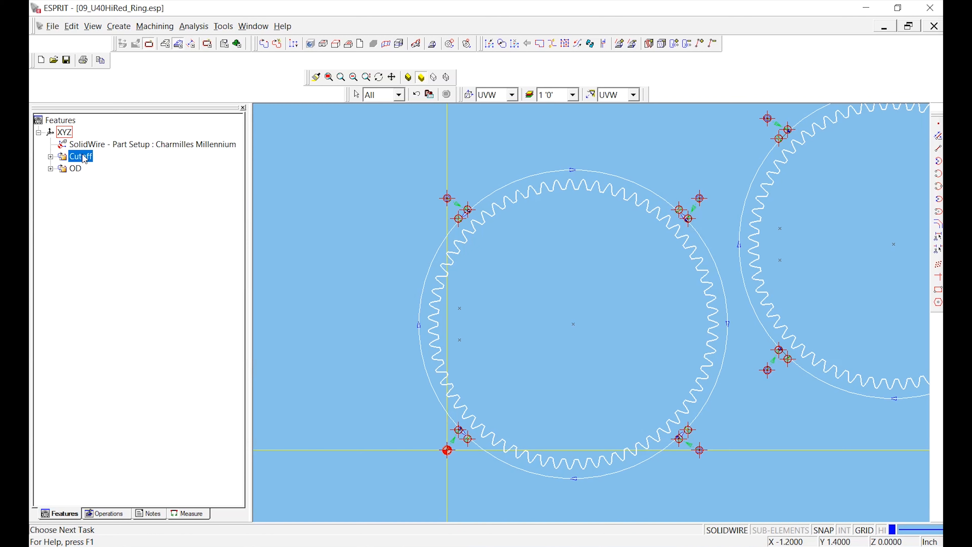
Start a contouring operation on the whole Cutoff group and review its general machining settings
double_click(64, 158)
left_click(80, 160)
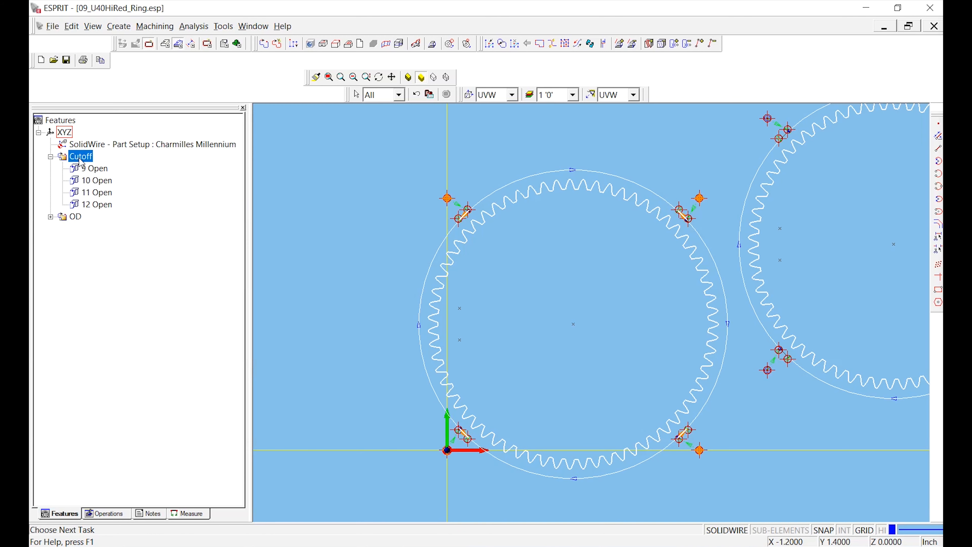
left_click(207, 43)
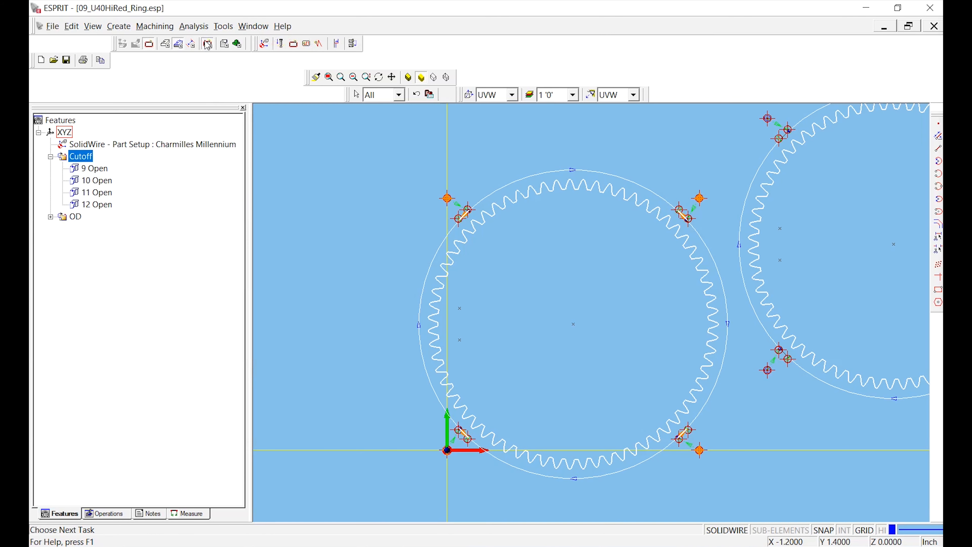
left_click(295, 44)
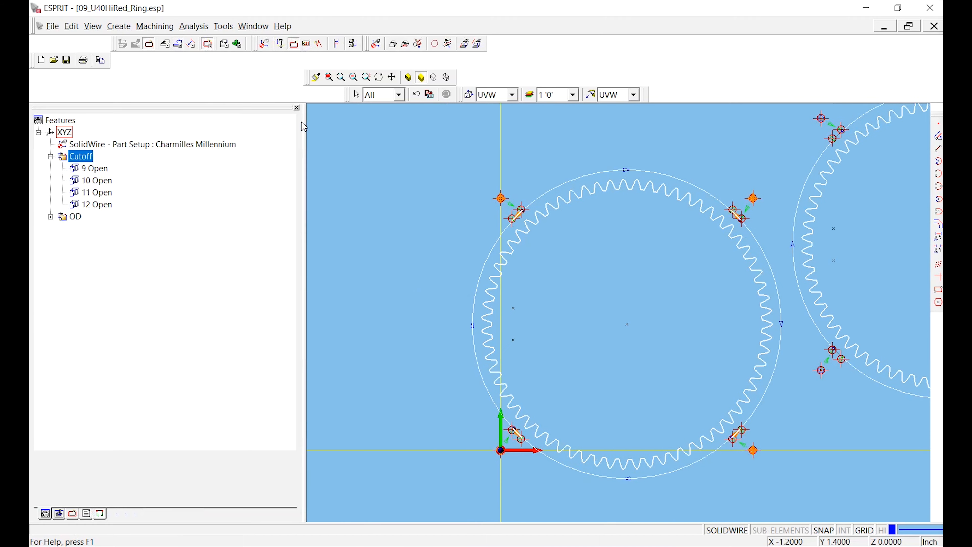
left_click(197, 199)
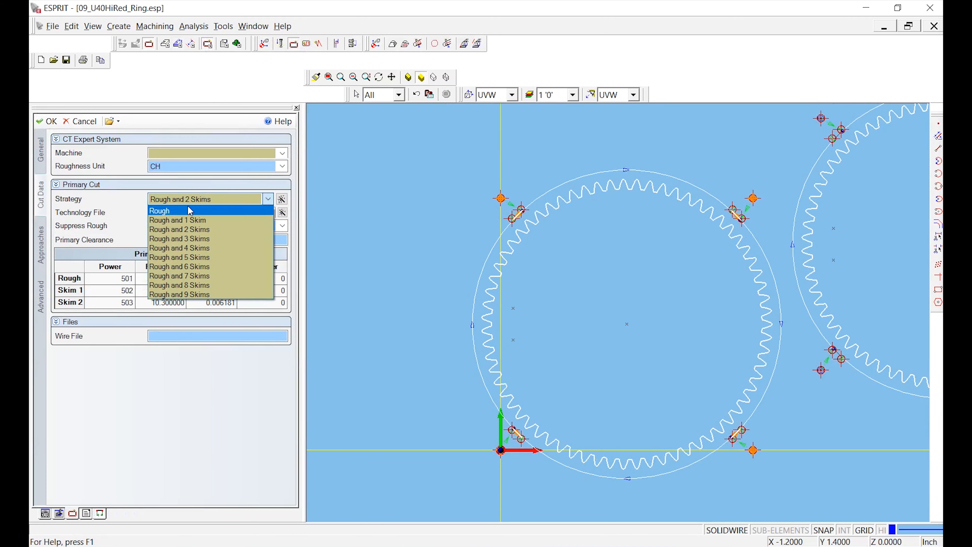
left_click(38, 154)
left_click(38, 154)
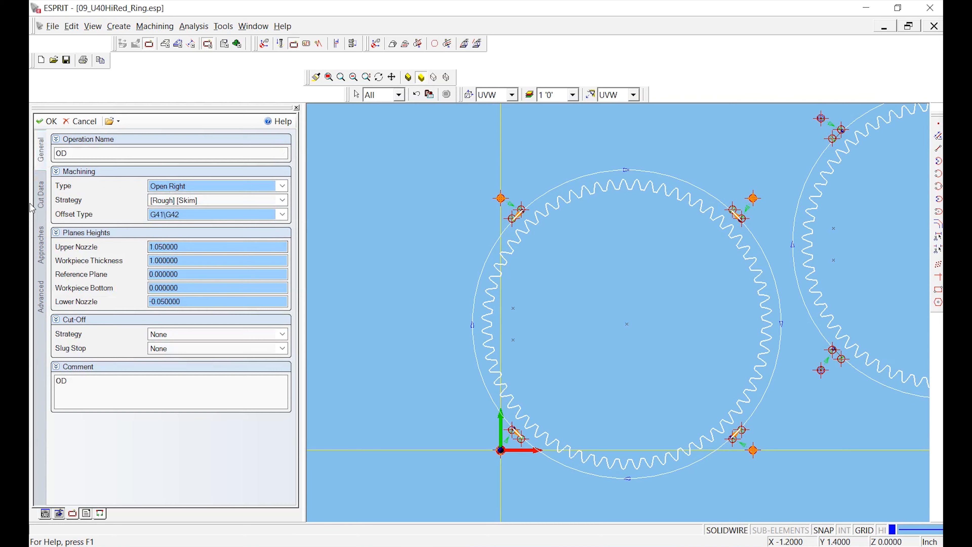
Set the primary cut strategy to Rough with technology file 1PASS and create the cutoff operations
left_click(40, 201)
left_click(183, 203)
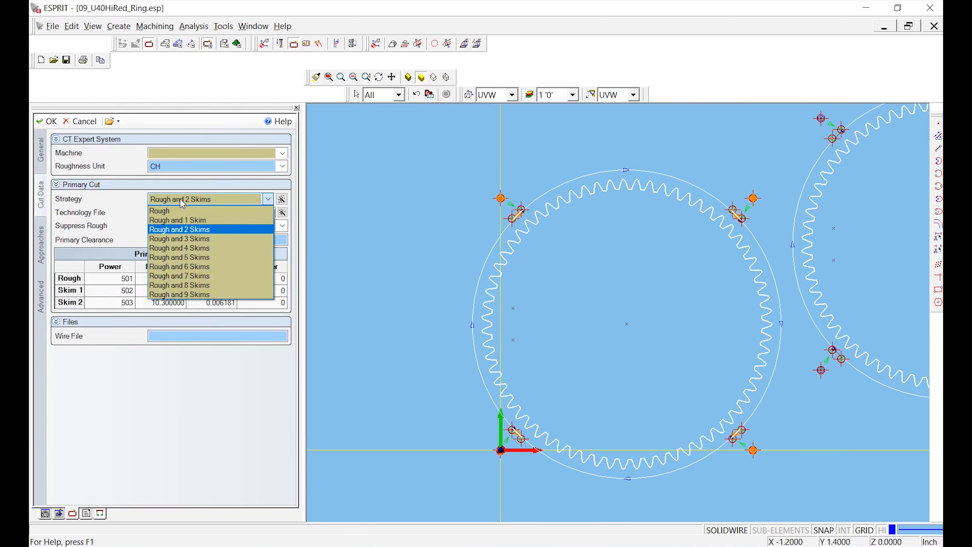
left_click(182, 211)
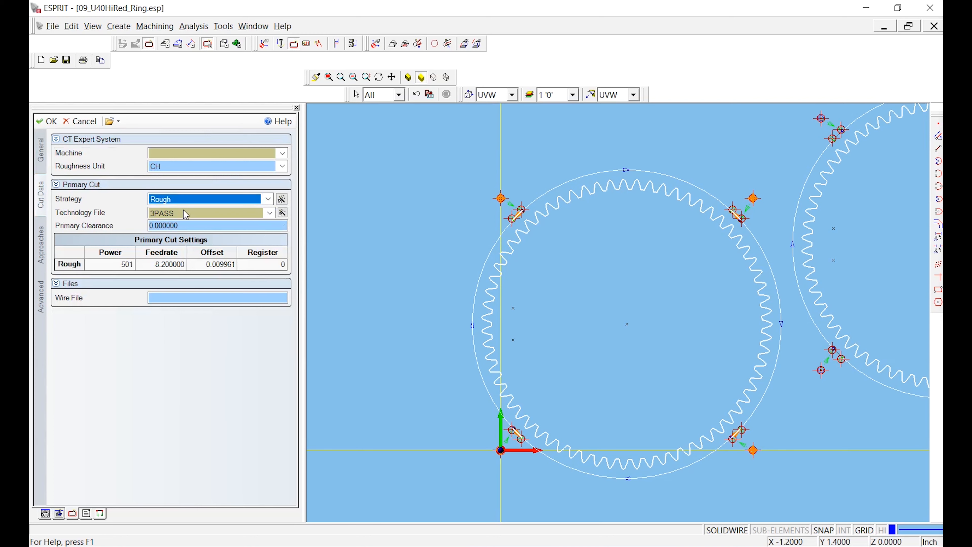
left_click(183, 212)
left_click(187, 235)
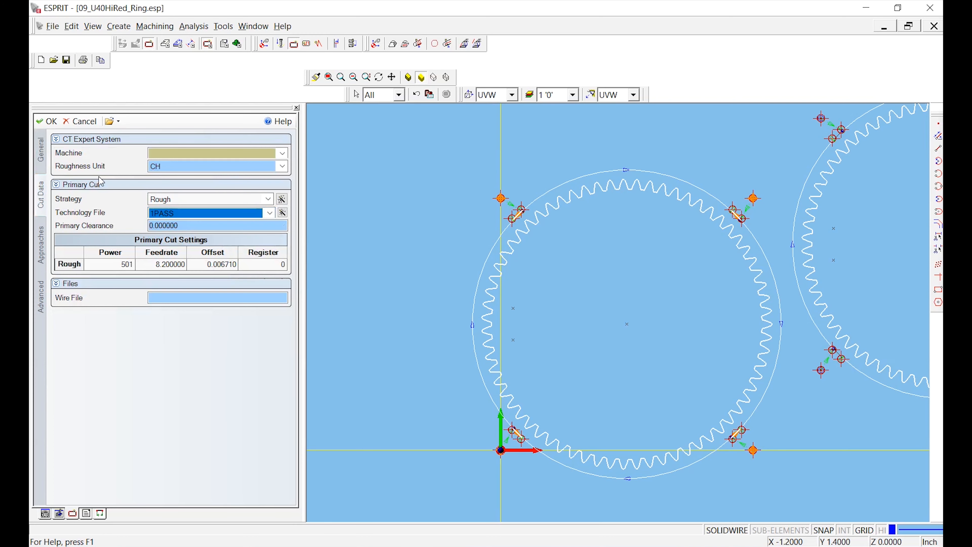
left_click(42, 122)
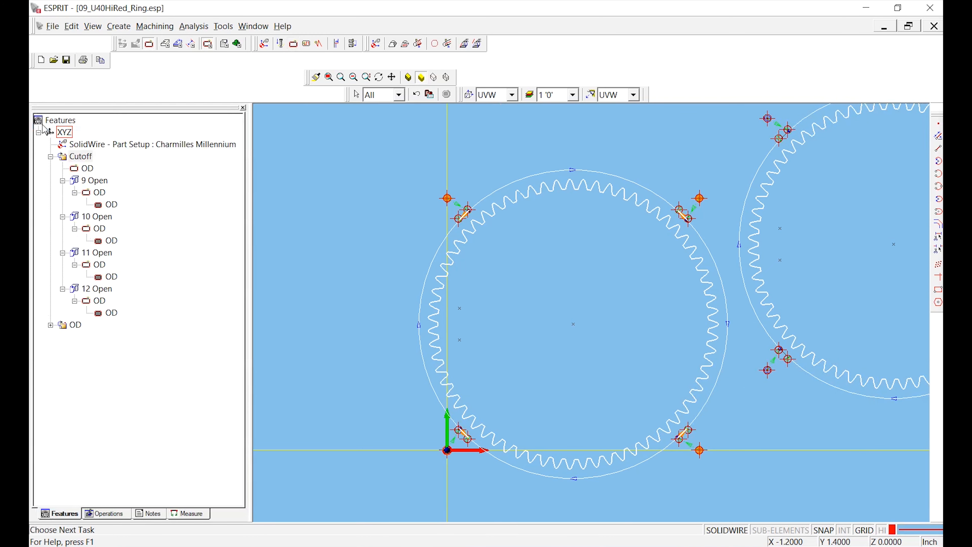
Check in the operations list which contour segments operations 17, 23 and 42 machine
left_click(50, 157)
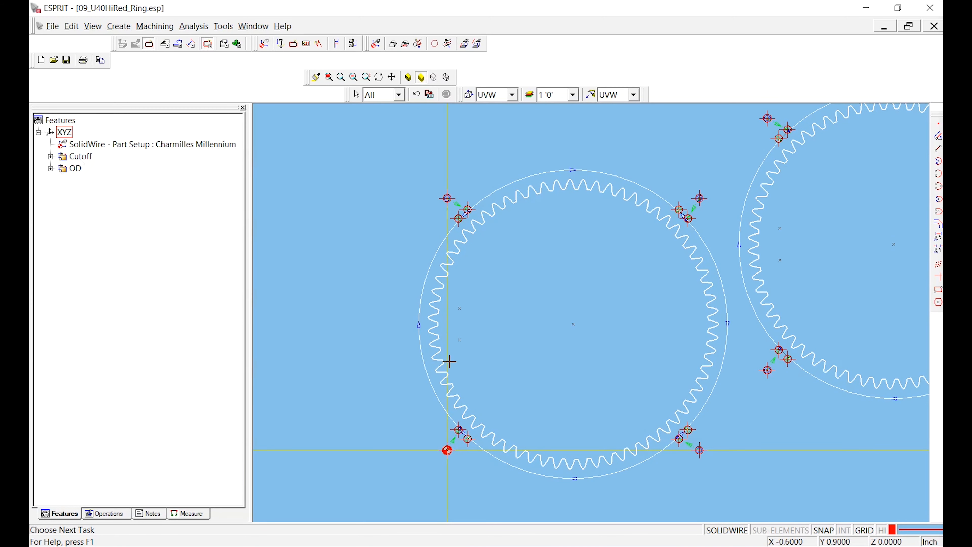
left_click(111, 514)
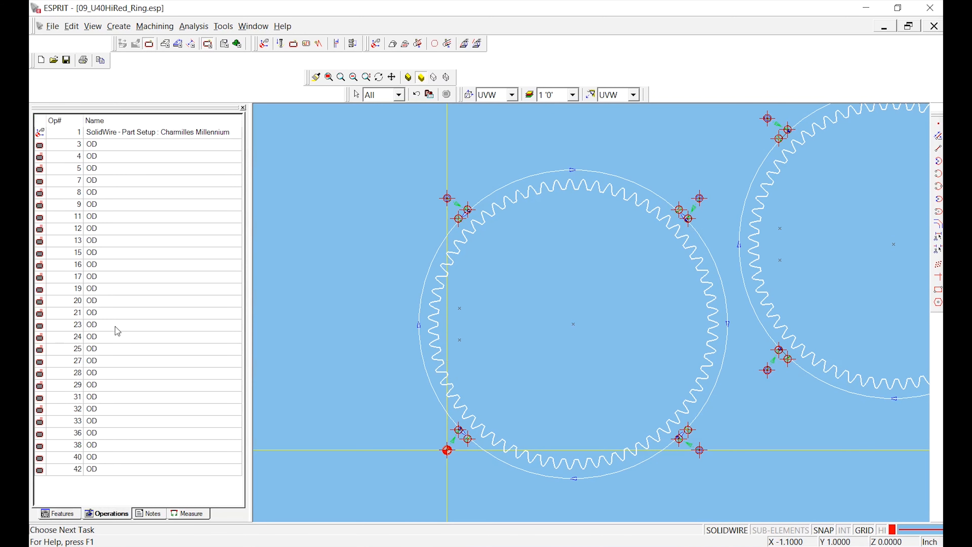
left_click(99, 276)
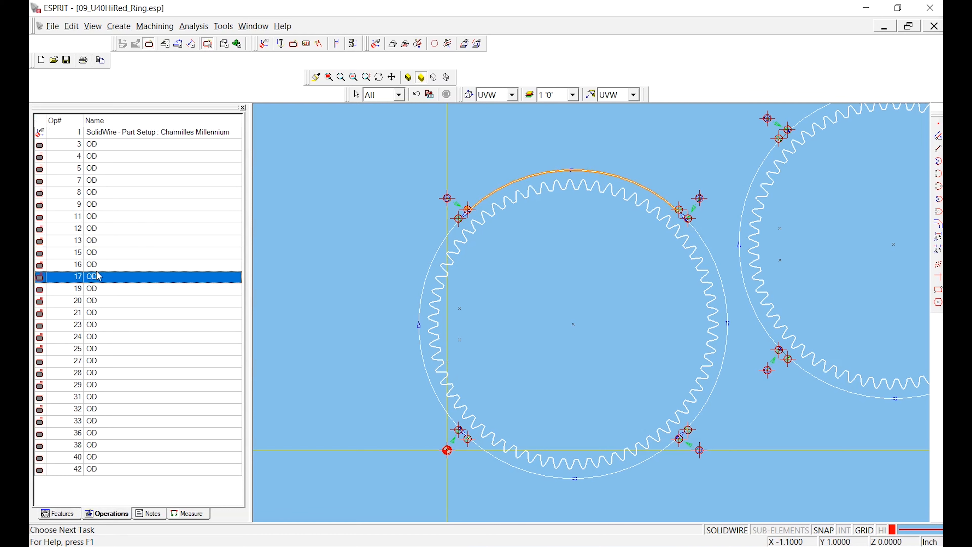
left_click(98, 327)
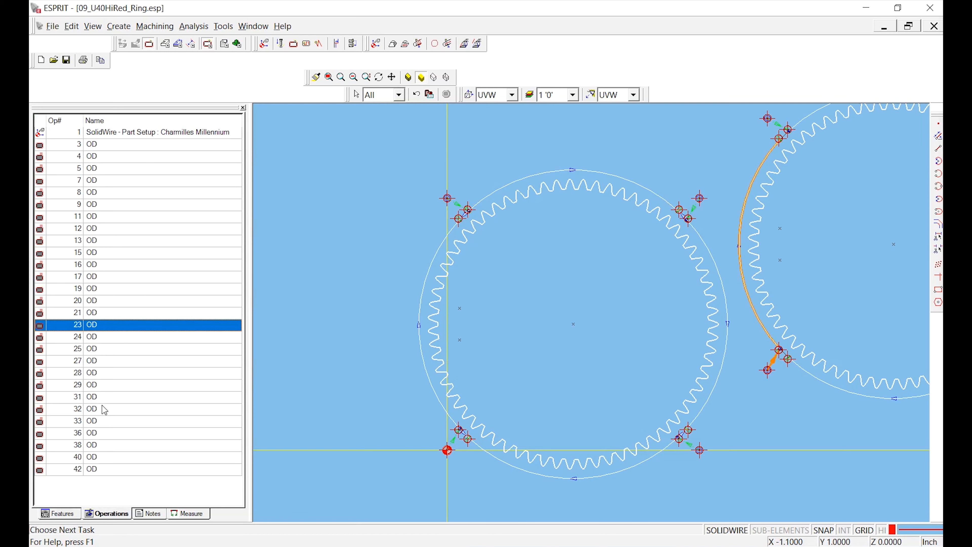
left_click(100, 470)
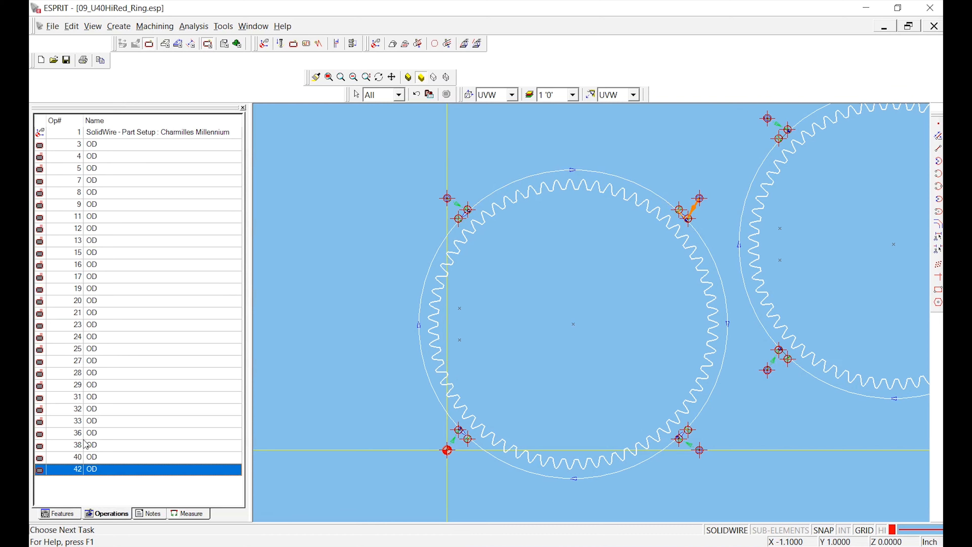
left_click(65, 514)
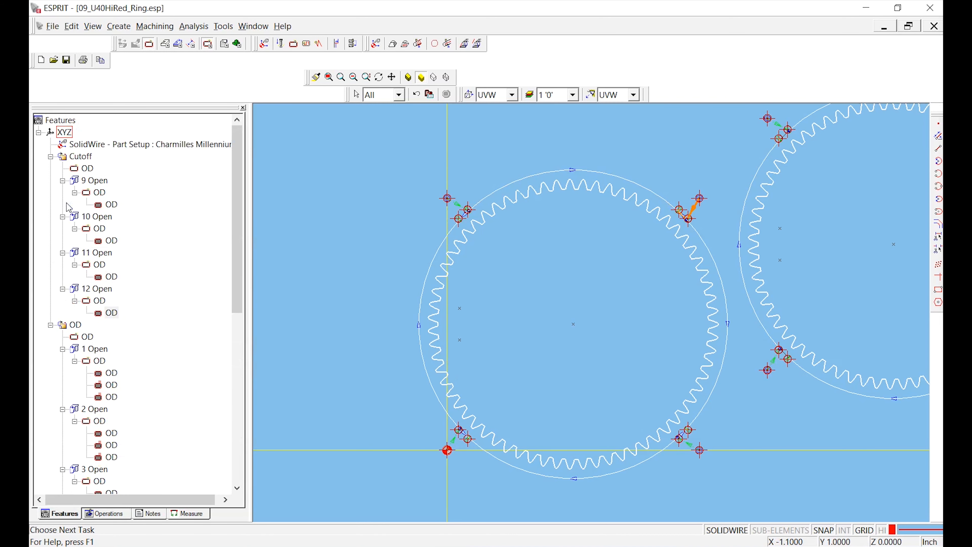
Change both the operation name and the comment of the Cutoff group's parent contouring operation to Cutoff
left_click(76, 171)
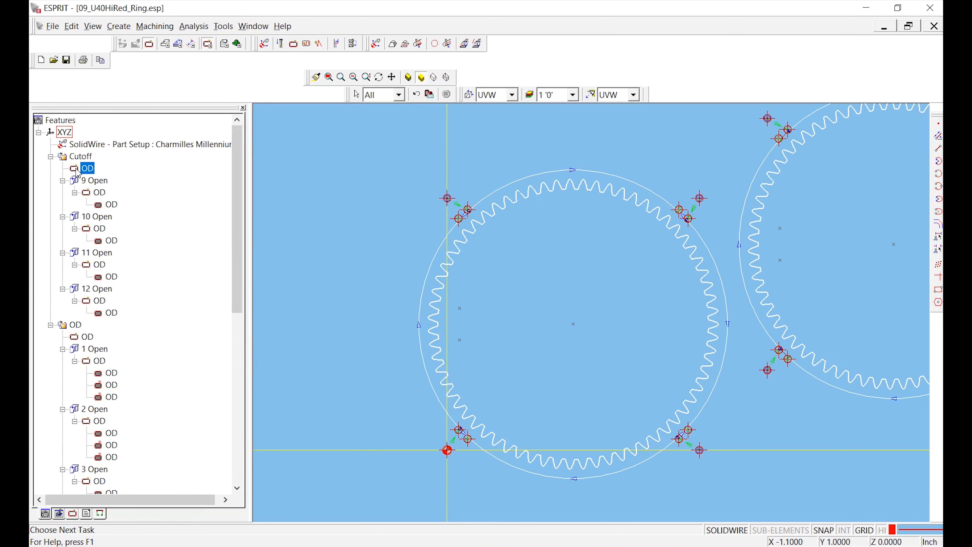
double_click(77, 171)
left_click_drag(110, 153, 35, 151)
type("Cutoff")
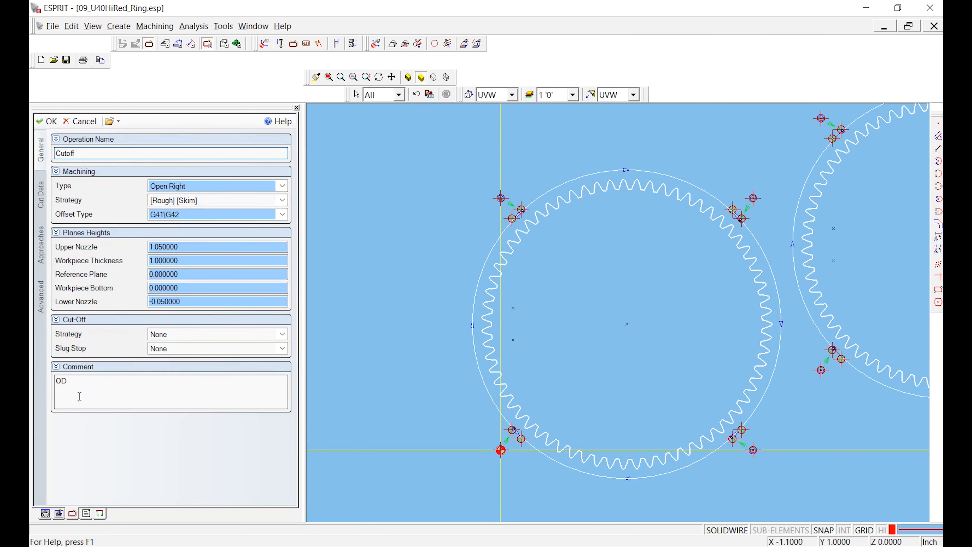
left_click_drag(78, 390, 46, 384)
type("Cutoff")
left_click(47, 122)
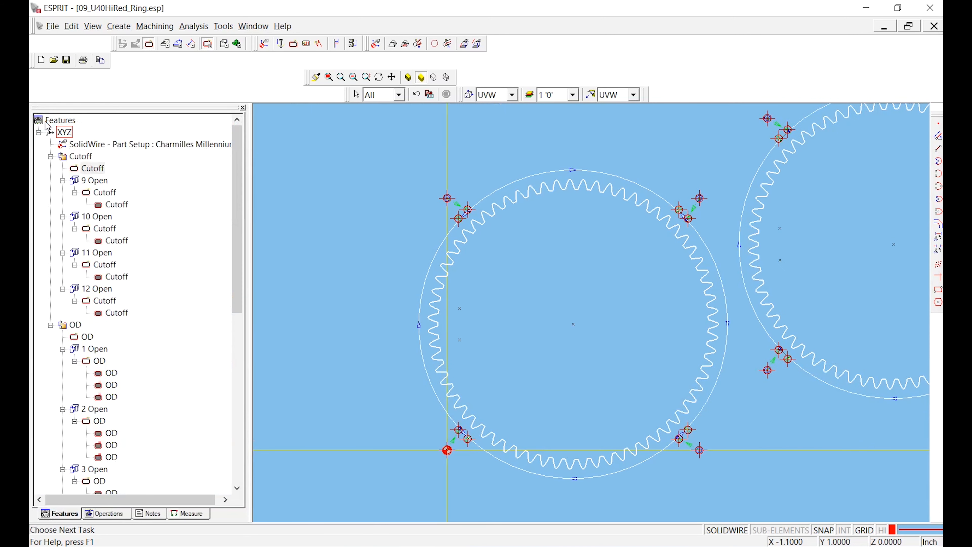
Check the renamed cutoff operations in the operations list, and review the cutting order from operation 3 through 42 on the contours
left_click(107, 513)
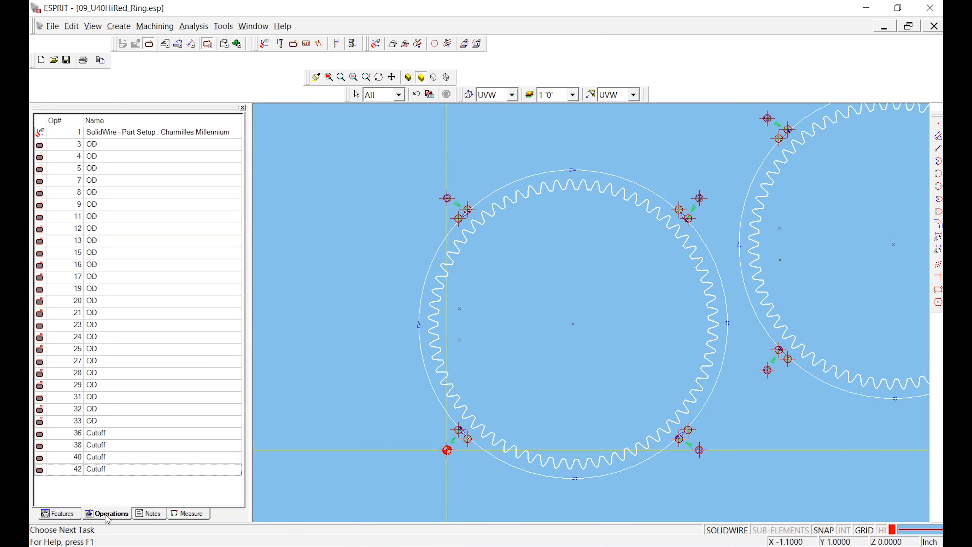
left_click(97, 440)
left_click(102, 457)
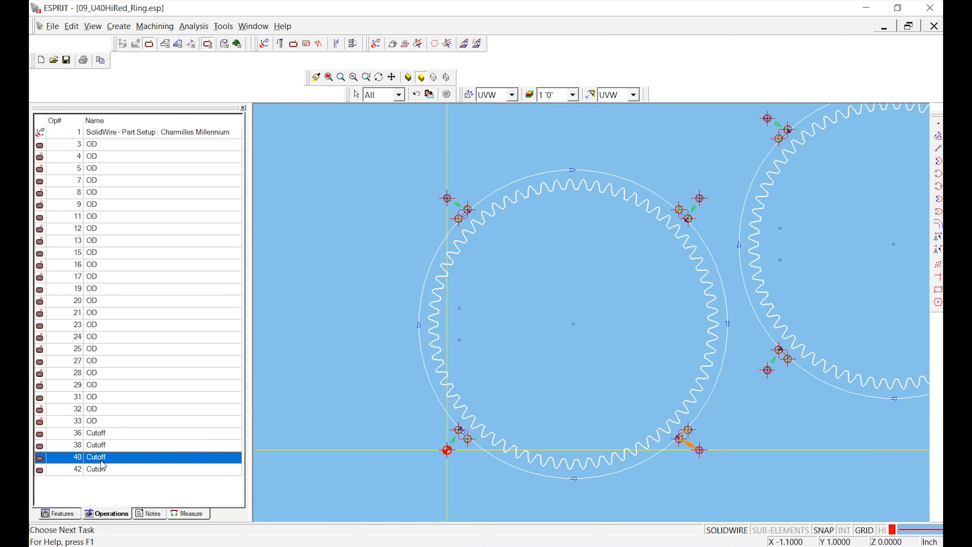
left_click(107, 146)
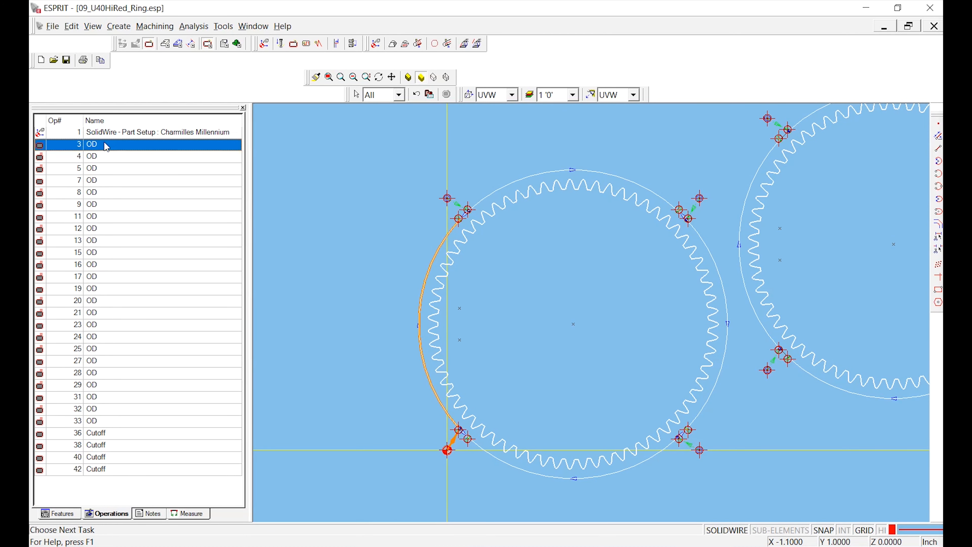
key("Down")
key("Down")
key("Down")
key("Down")
key("Down")
key("Down")
key("Down")
key("Down")
key("Down")
key("Down")
key("Down")
key("Down")
key("Down")
key("Down")
key("Down")
key("Down")
key("Down")
key("Down")
key("Down")
key("Down")
key("Down")
key("Down")
key("Down")
key("Down")
key("Down")
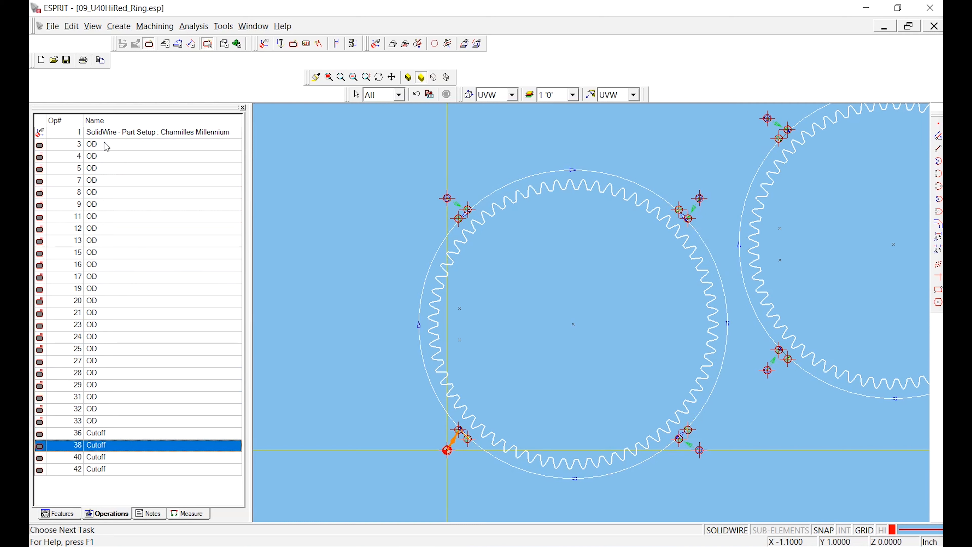
key("Down")
key("Down")
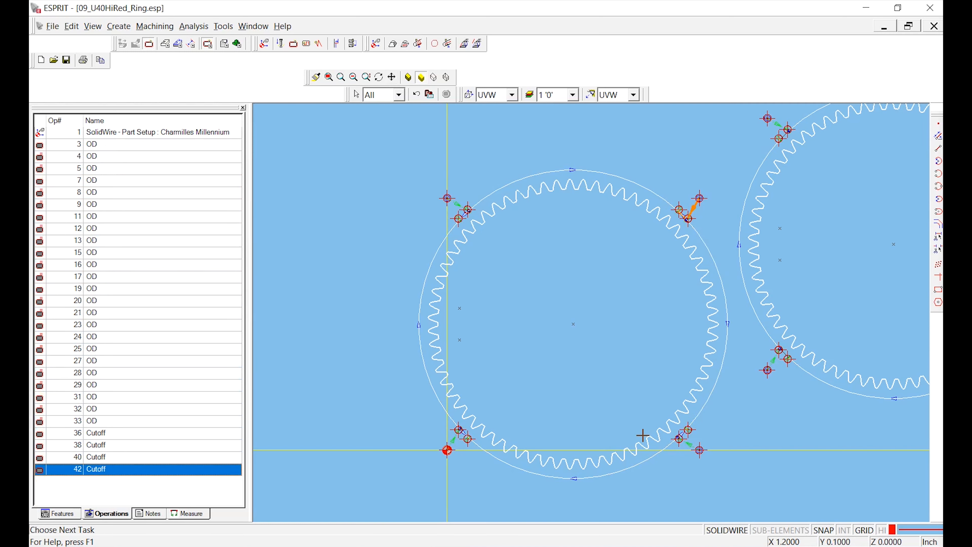
scroll(643, 436, "down", 2)
middle_click_drag(643, 436, 563, 387)
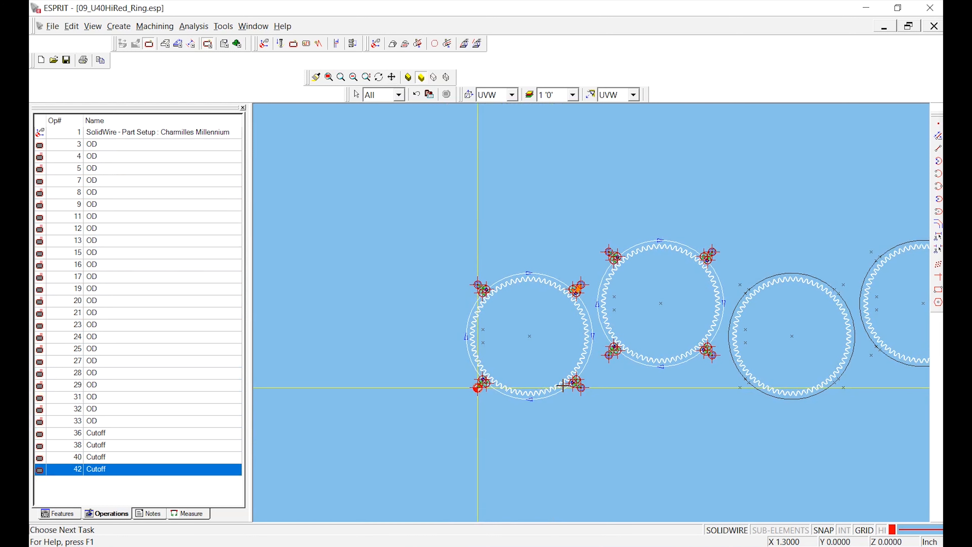